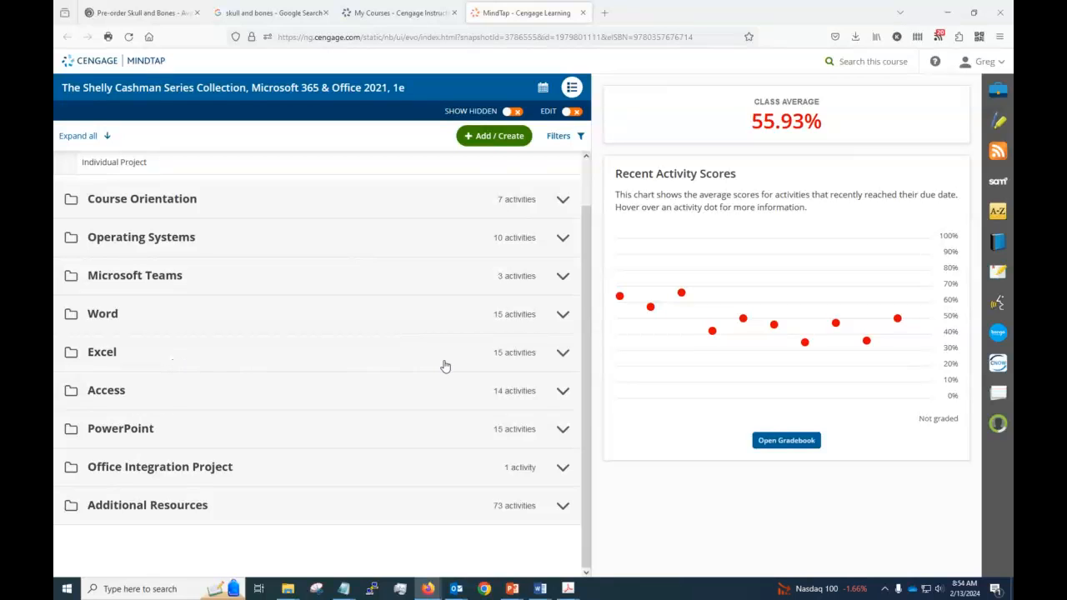
Expand the Excel section, Excel Module 1: Creating a Worksheet and a Chart, and its Learn It folder to view the activities.
left_click(514, 359)
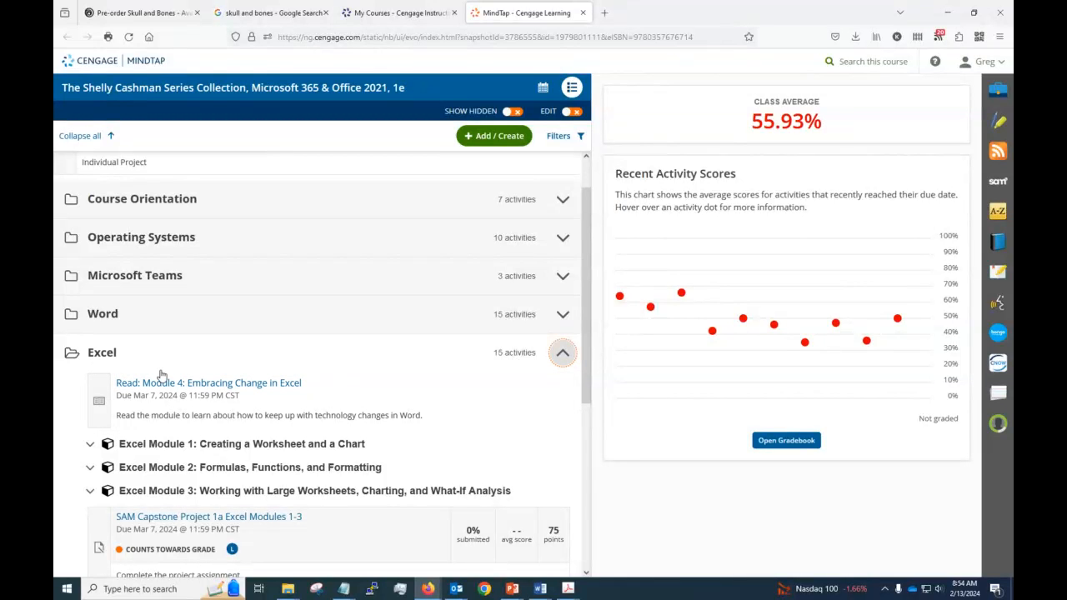
scroll(162, 376, "down", 1)
scroll(162, 377, "down", 1)
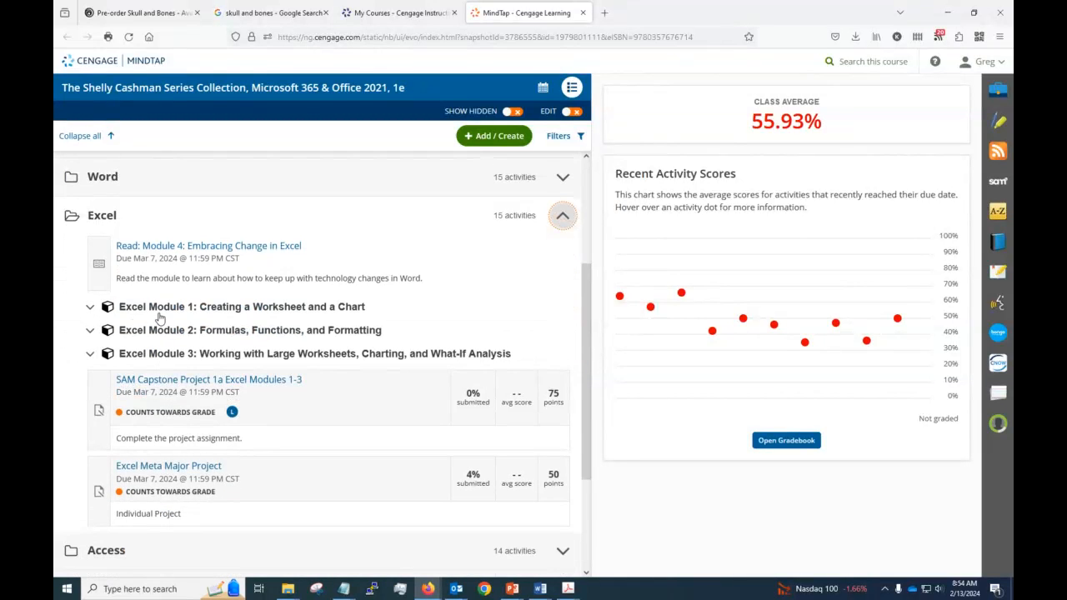
left_click(90, 307)
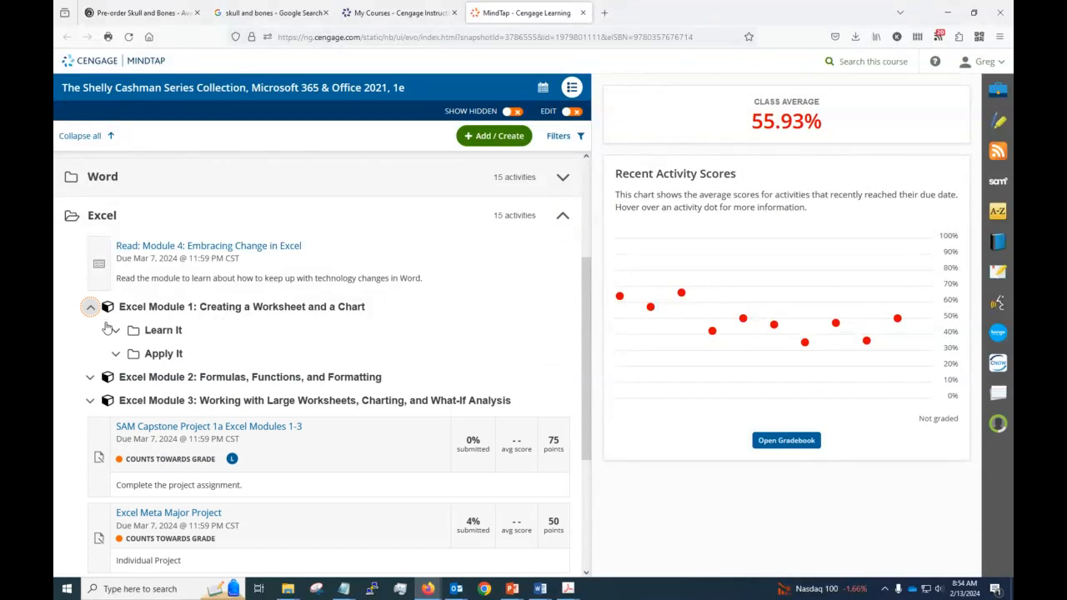
left_click(115, 332)
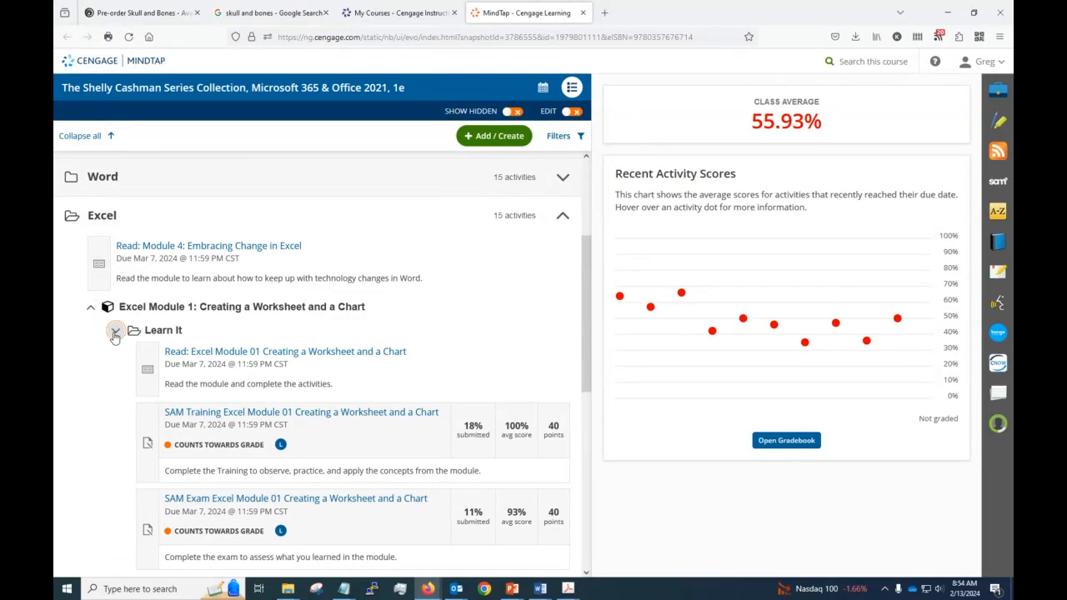
scroll(219, 406, "down", 2)
scroll(218, 407, "up", 2)
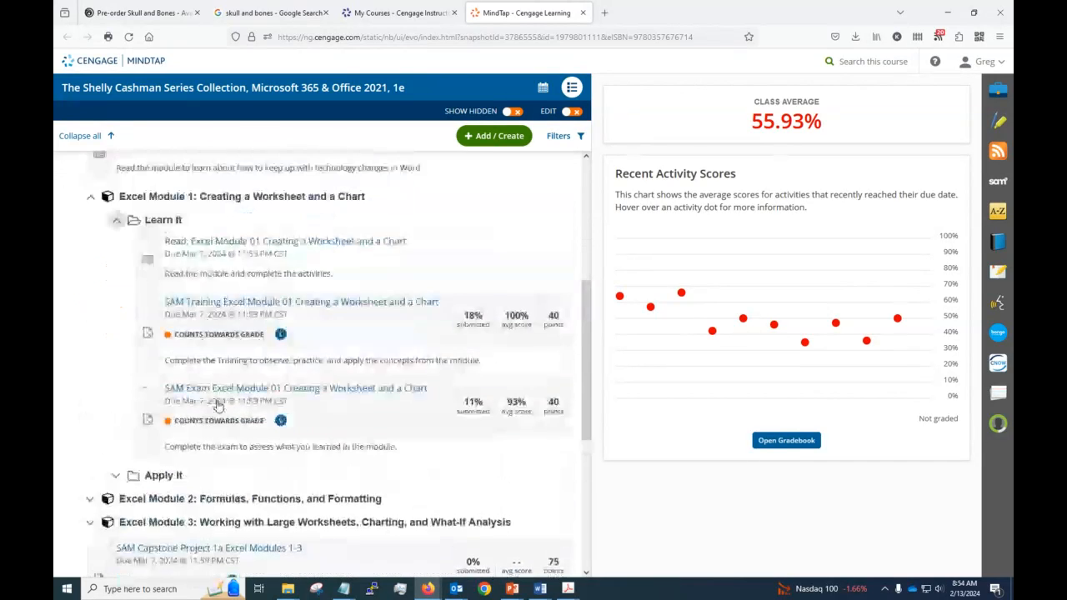
Collapse Learn It and open SAM Project 1a Excel Module 01 from the Apply It folder.
left_click(116, 331)
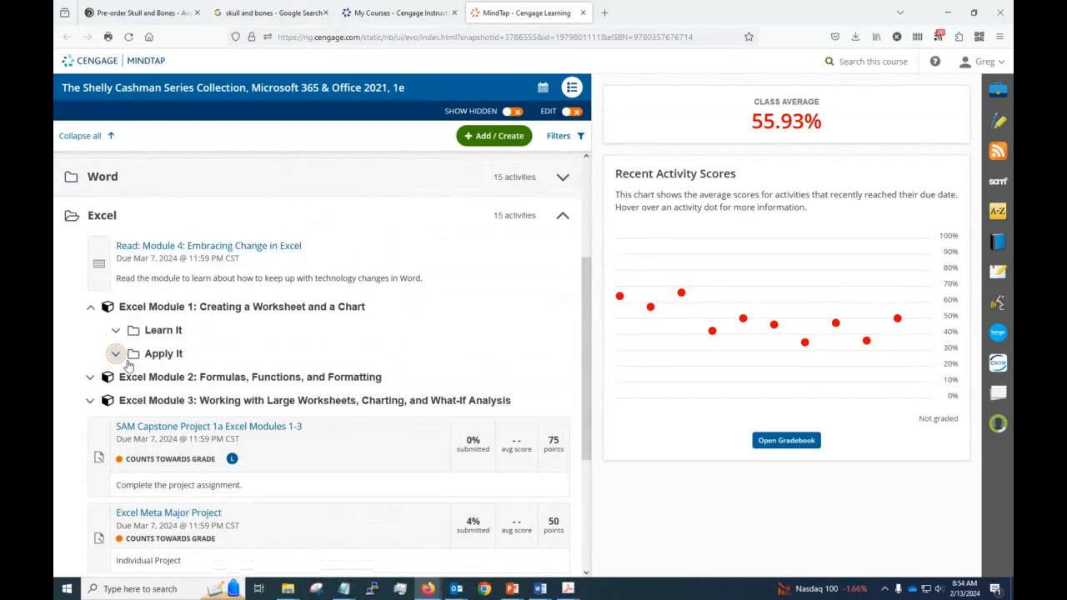
left_click(116, 354)
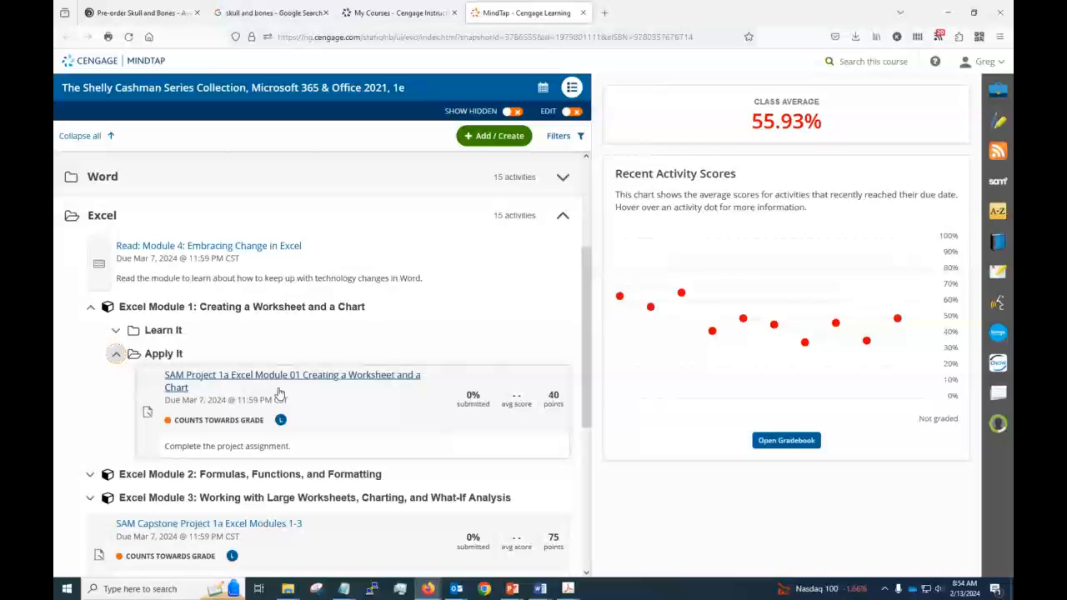
left_click(347, 378)
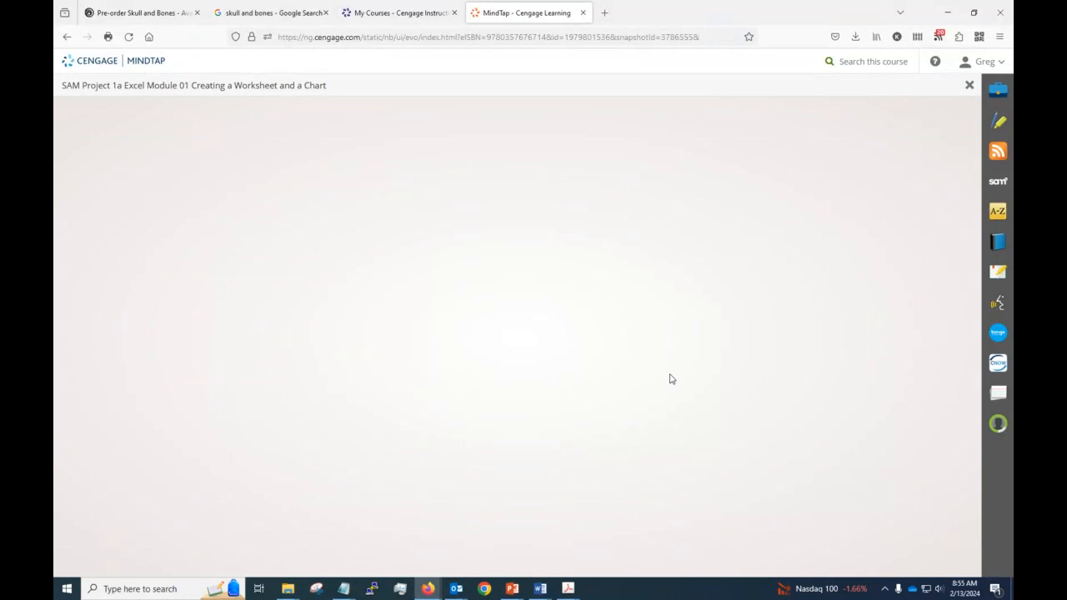
left_click(768, 285)
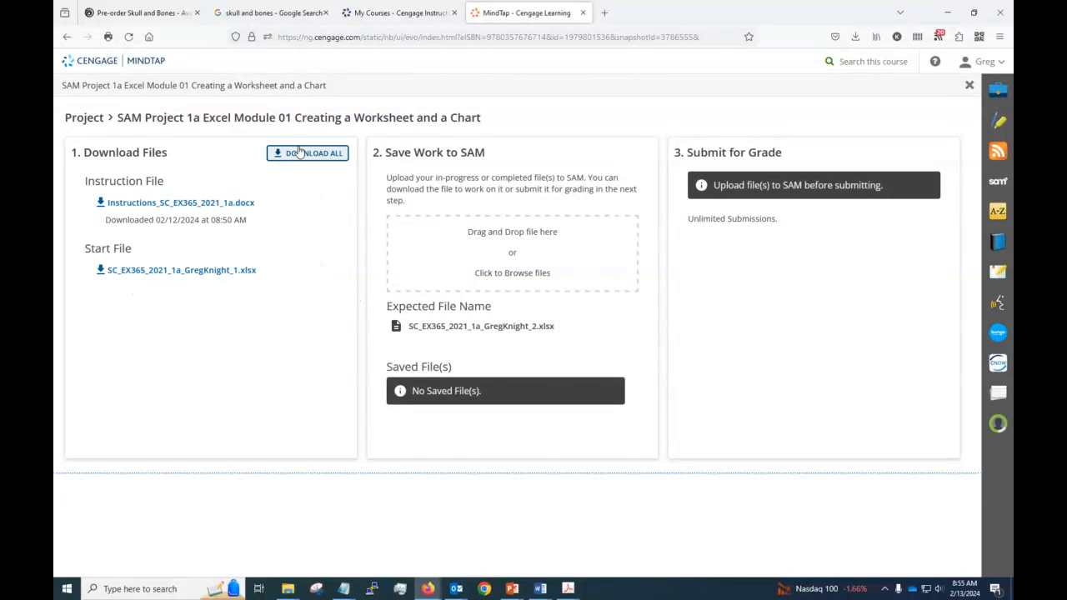
Download all files for the project and close the instruction document in Word.
left_click(300, 153)
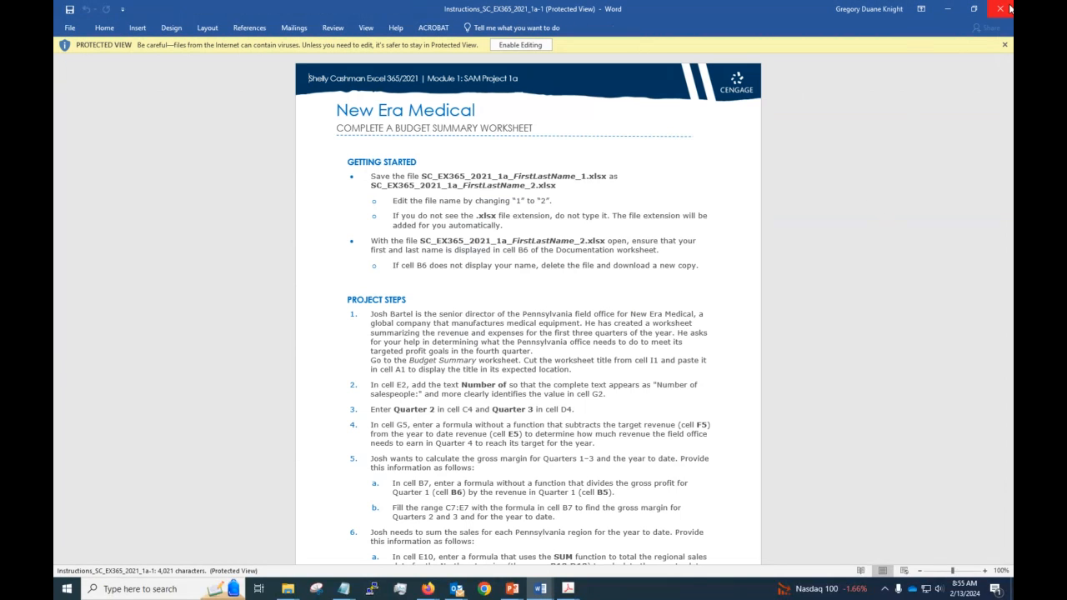
left_click(1000, 10)
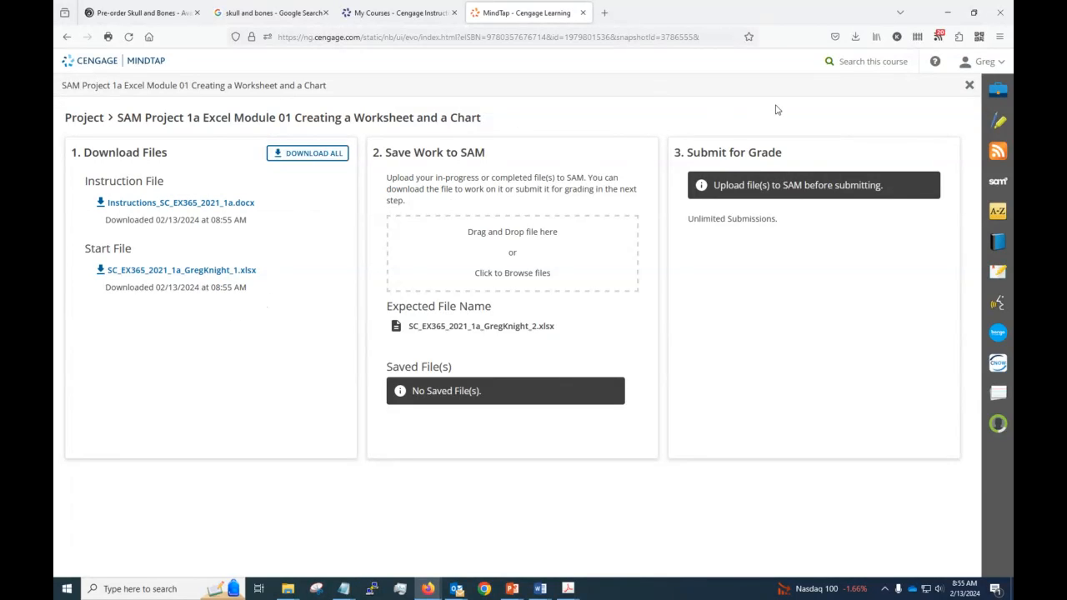
Show the downloaded start workbook in the Downloads folder and identify the instruction document and Excel file there.
left_click(855, 37)
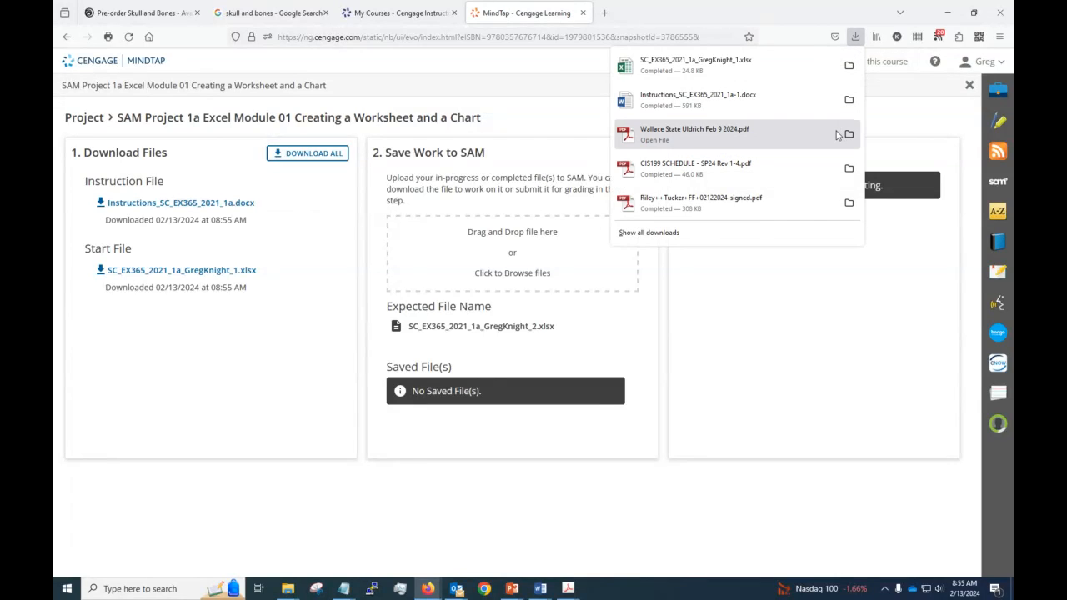
left_click(850, 67)
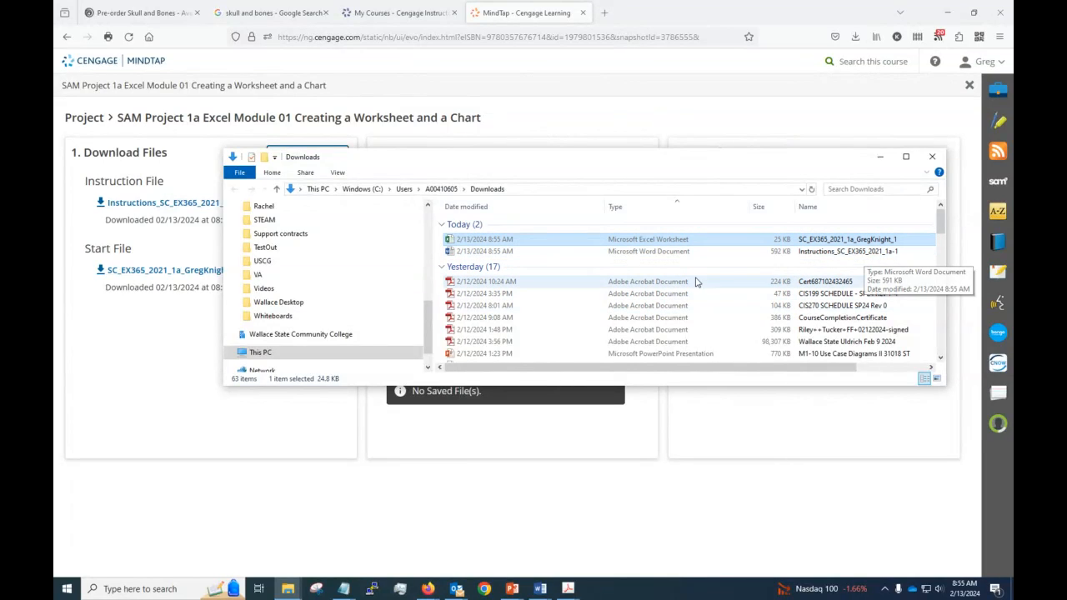
left_click(504, 252)
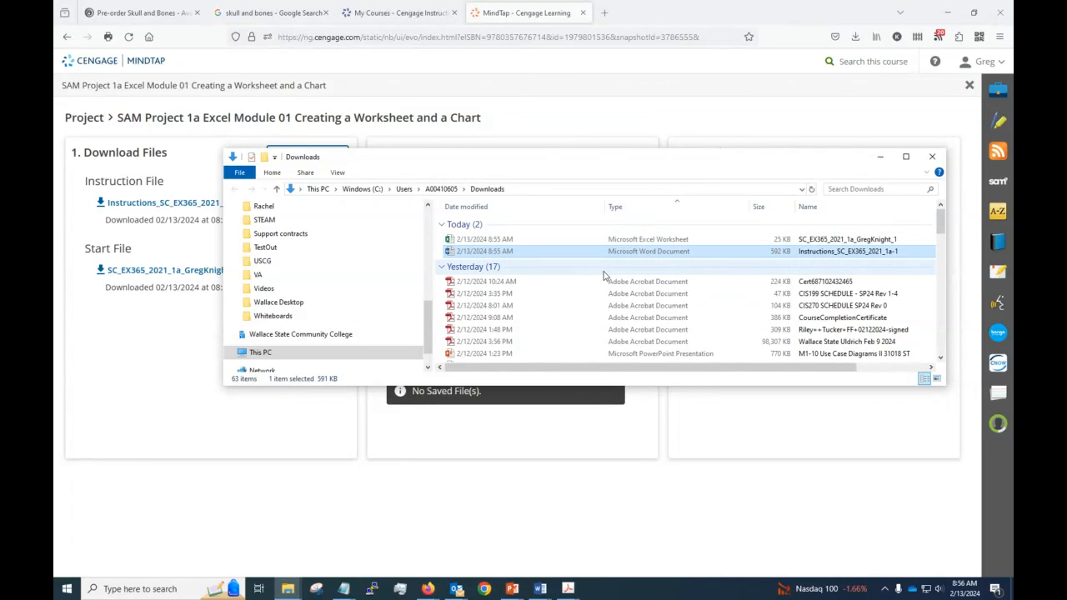
left_click(665, 240)
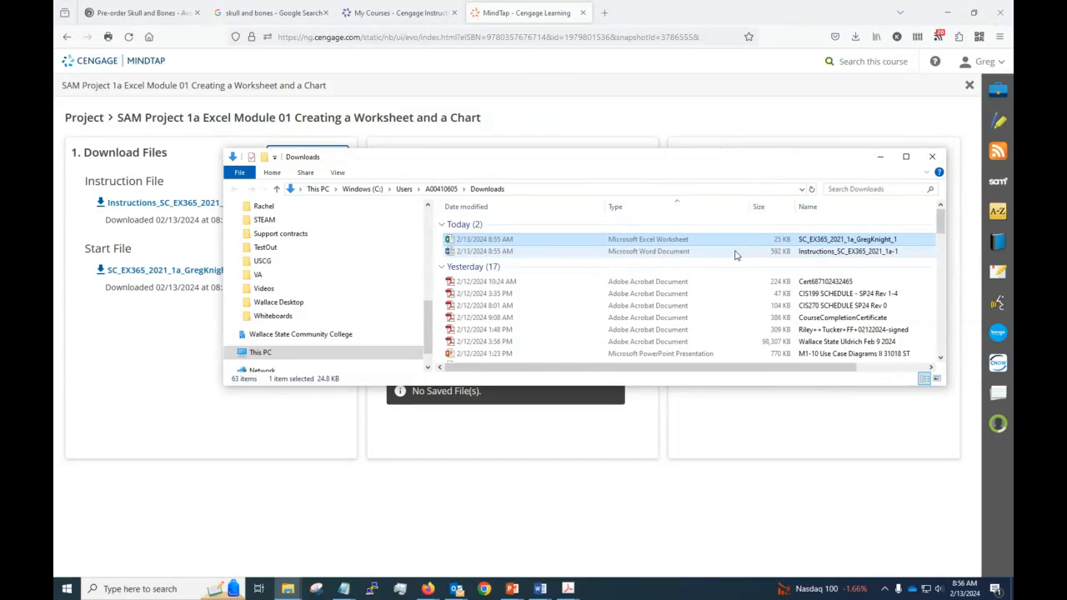
Open Instructions_SC_EX365_2021_1a-1 in Word, examine the file-naming rule under Getting Started, and minimize the document.
double_click(801, 257)
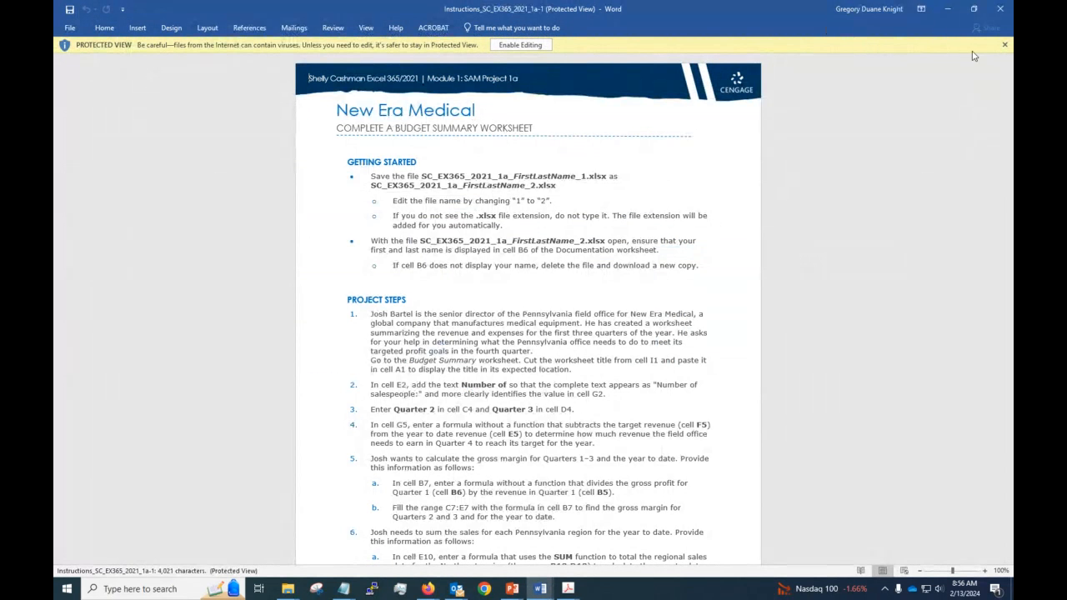
left_click(1005, 44)
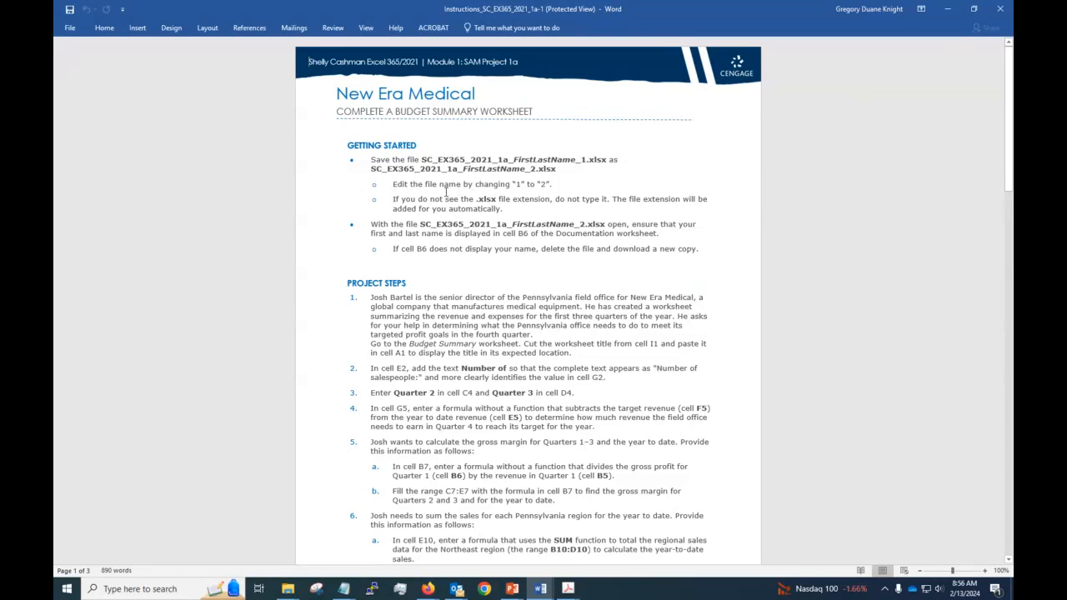
left_click_drag(391, 182, 535, 170)
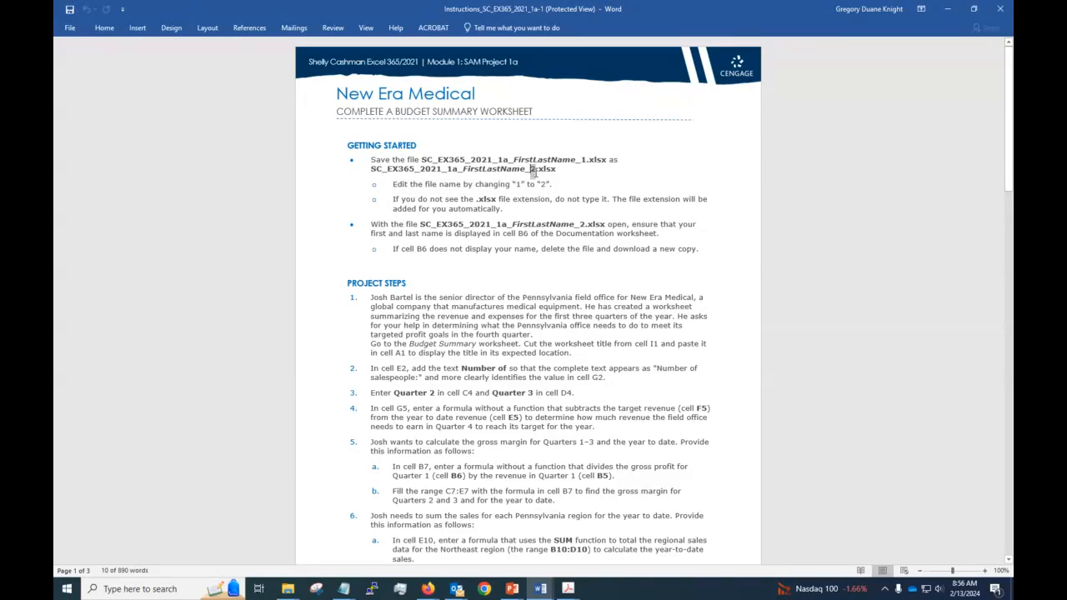
left_click(433, 170)
double_click(590, 160)
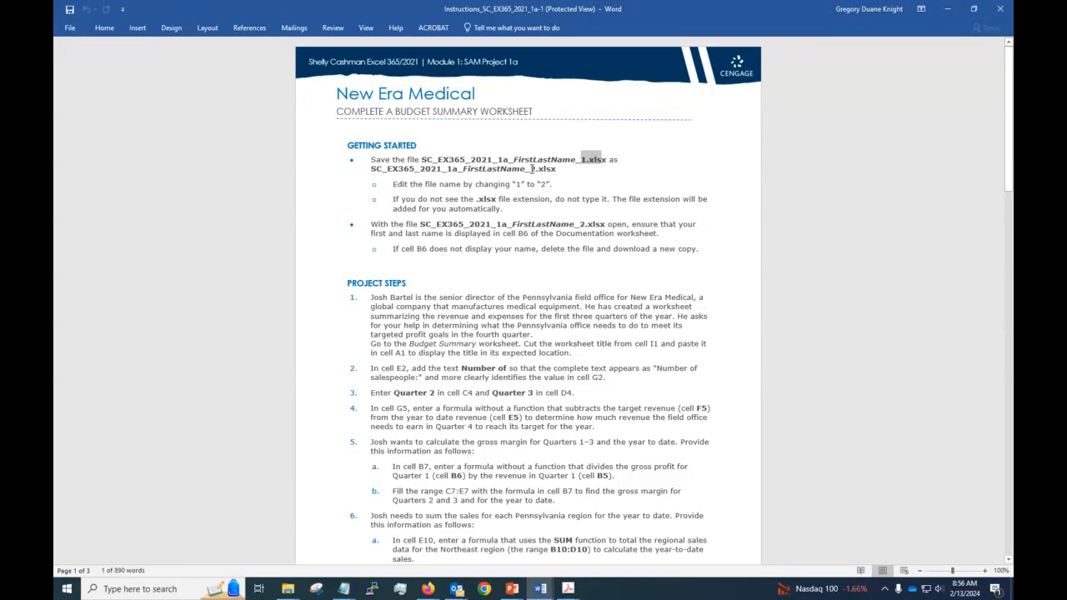
left_click_drag(529, 170, 539, 172)
left_click(758, 167)
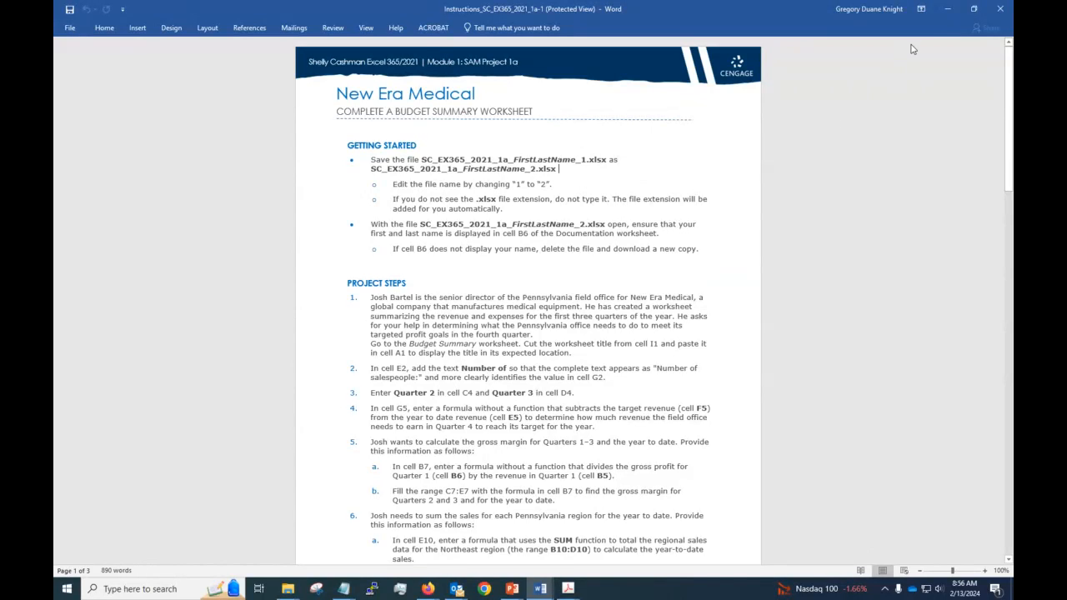
left_click(946, 9)
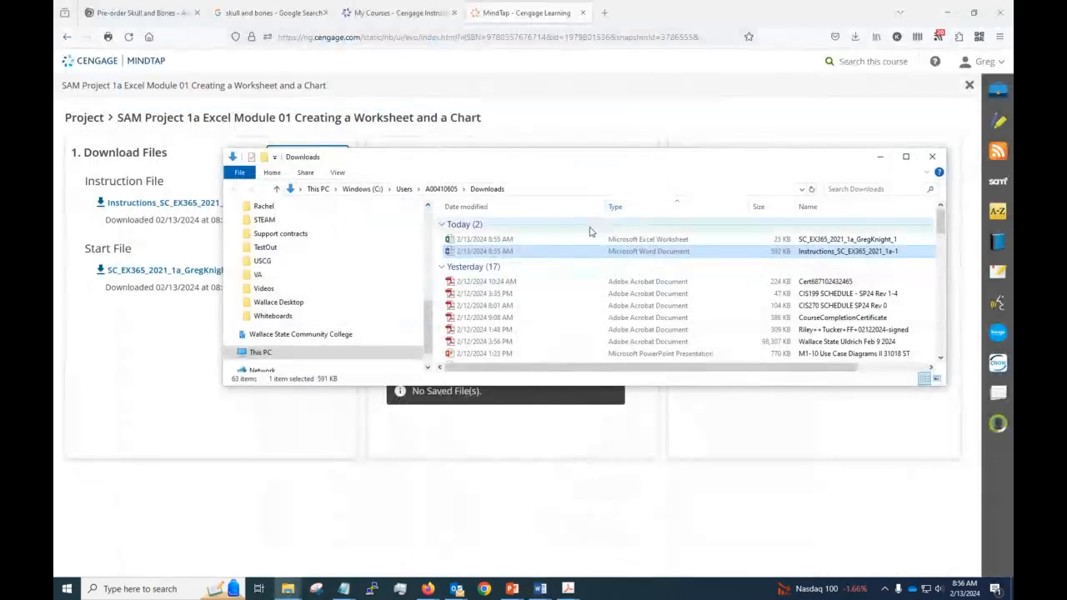
Rename the downloaded Excel start workbook in the Downloads folder so its file name ends in _2.
left_click(512, 239)
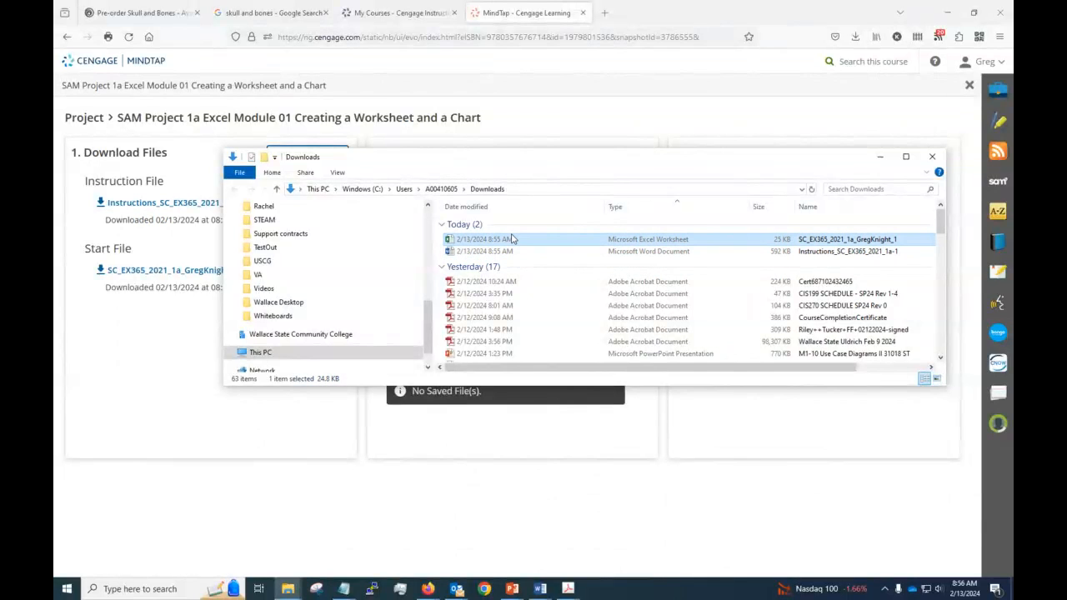
double_click(512, 240)
right_click(511, 237)
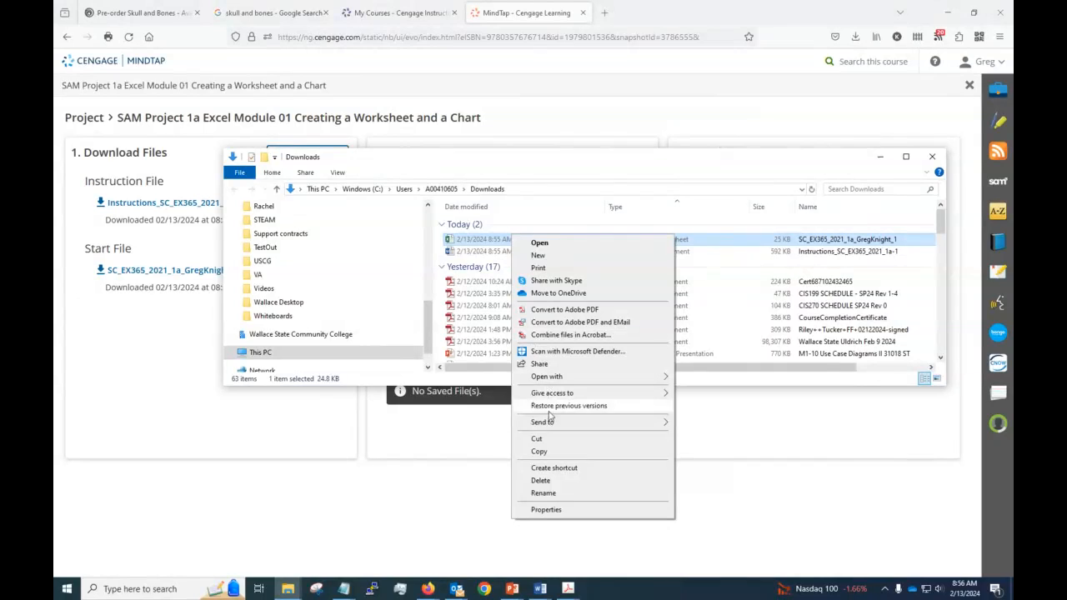
left_click(543, 493)
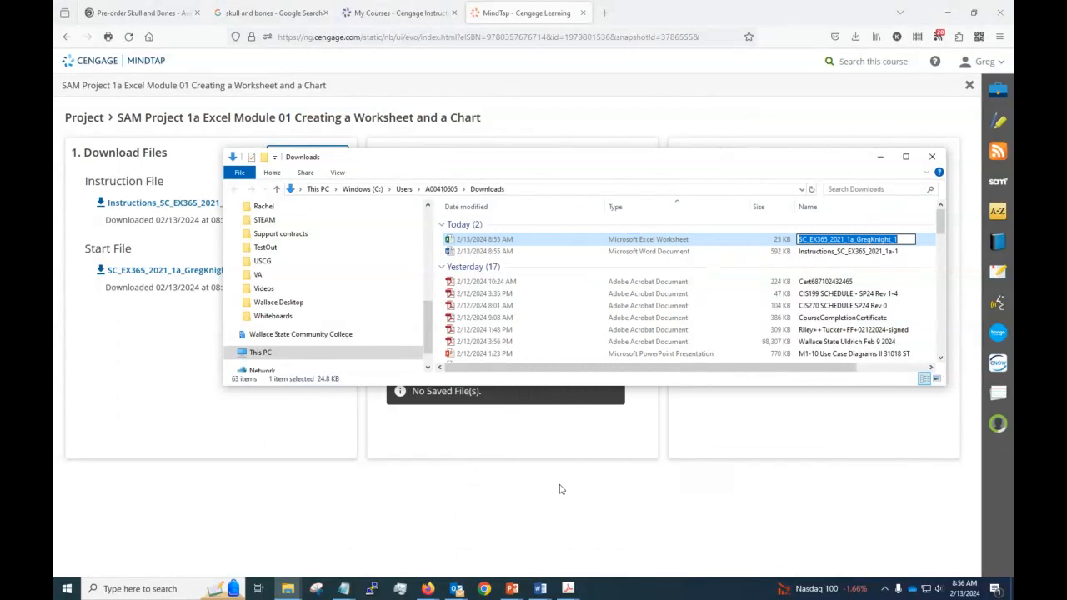
key("End")
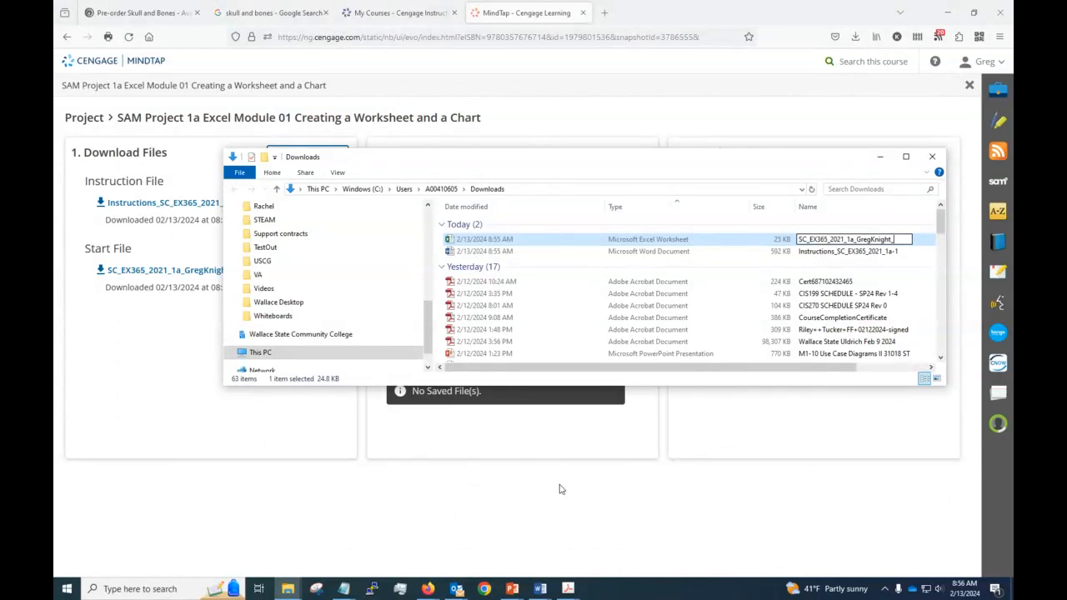
type("2")
key("Return")
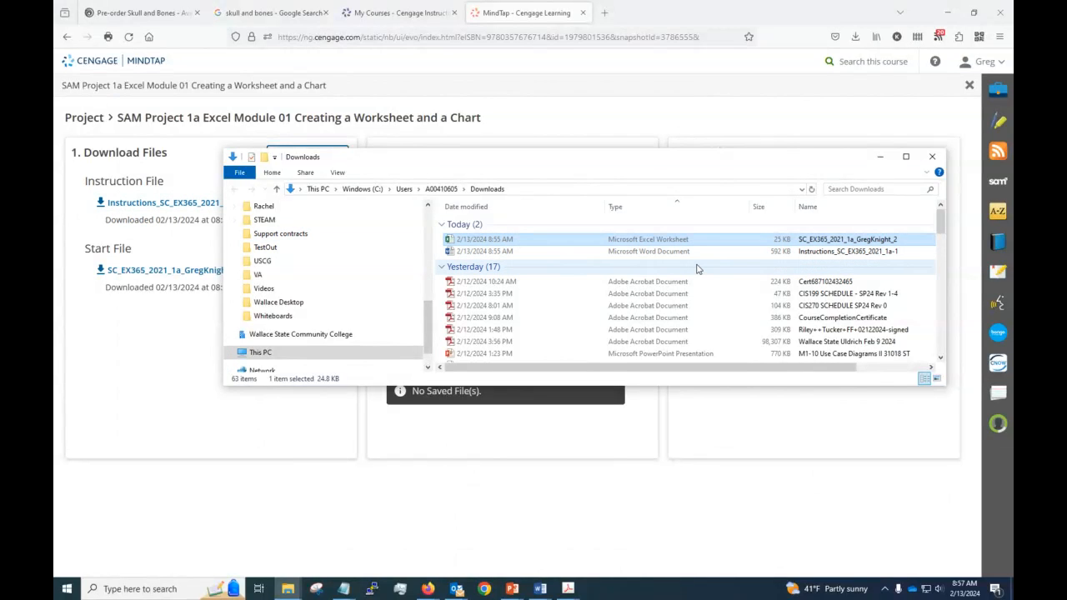
Open the renamed start workbook ending in _2 from the Downloads folder and minimize the browser and Word windows cluttering the desktop.
double_click(597, 243)
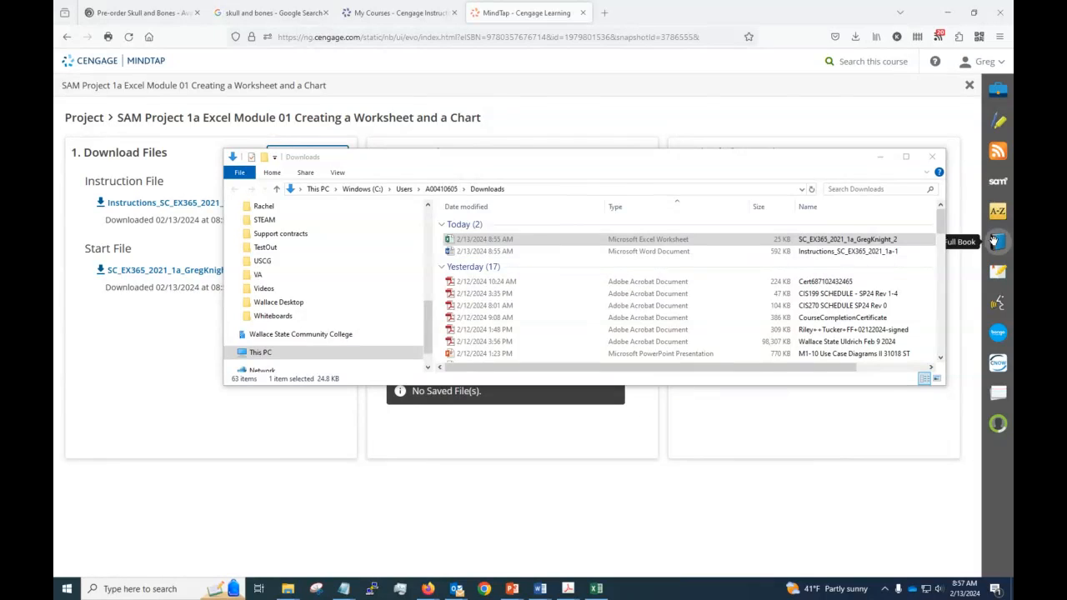
left_click(945, 11)
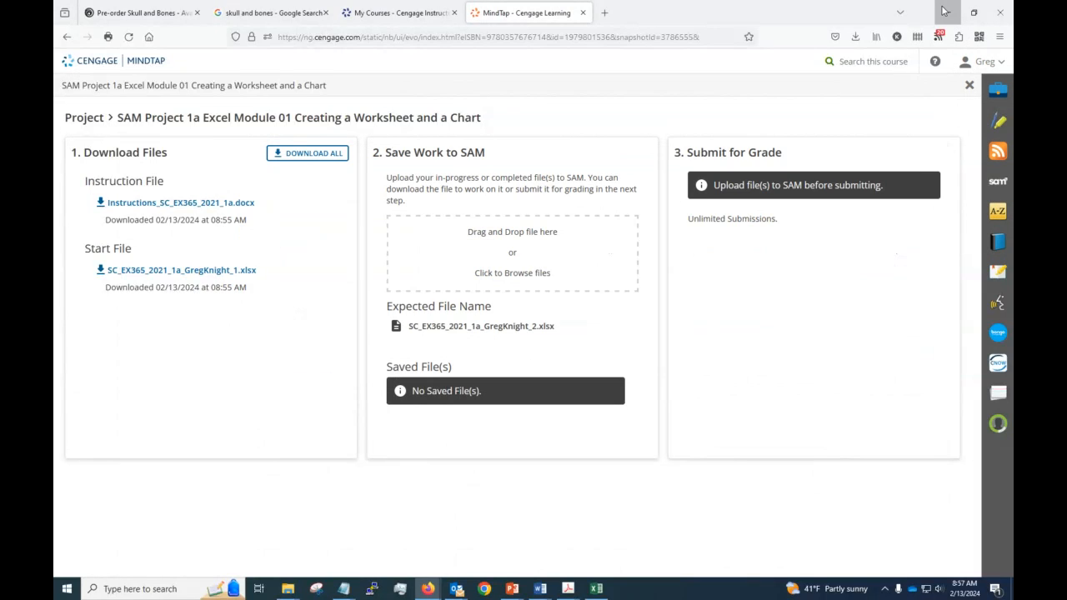
left_click(946, 11)
left_click(946, 12)
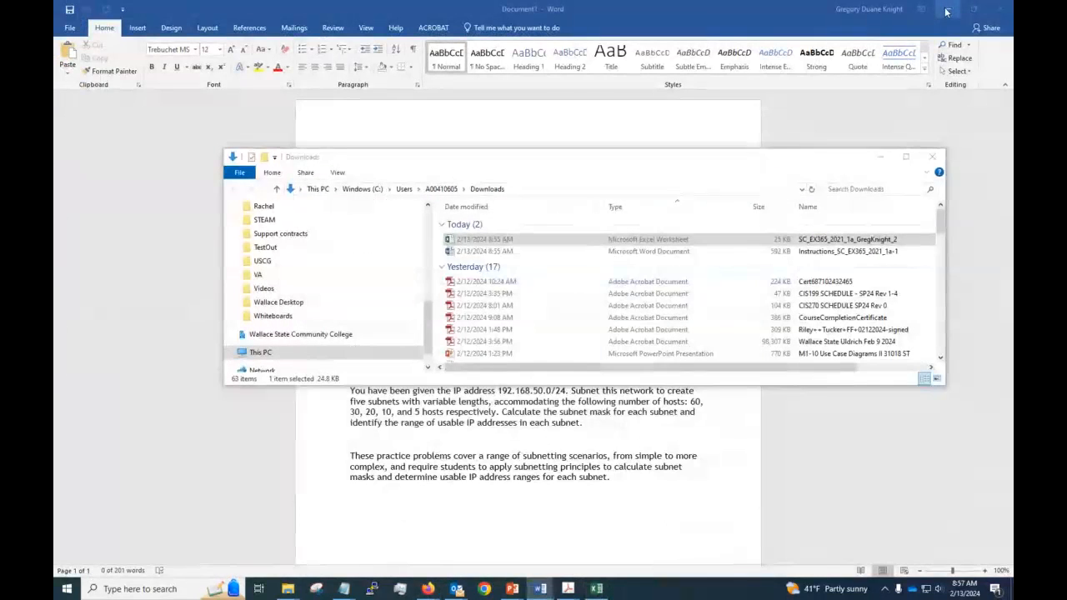
left_click(945, 12)
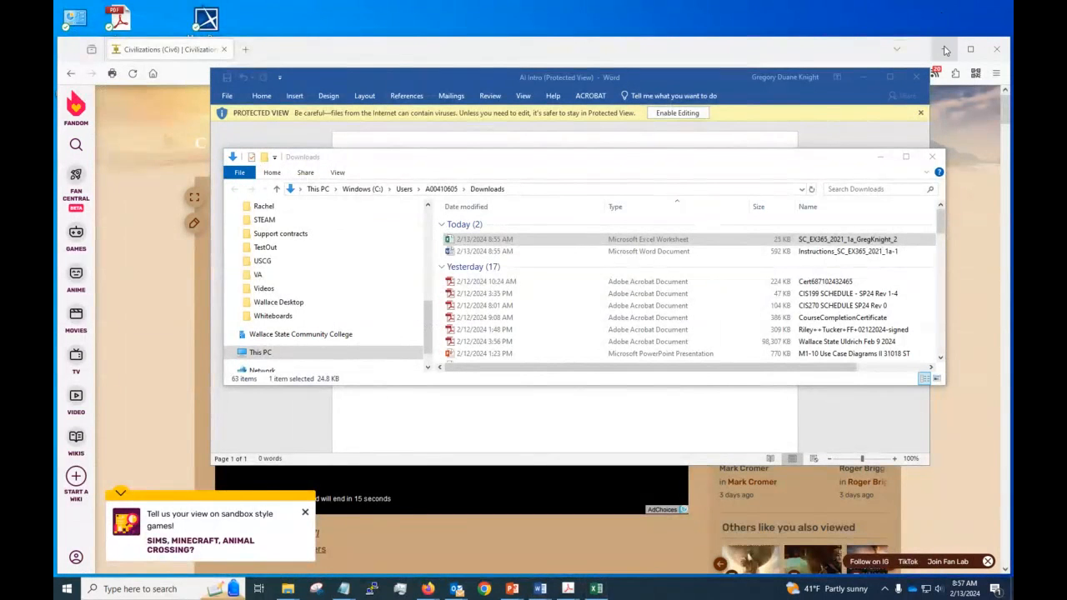
left_click(945, 49)
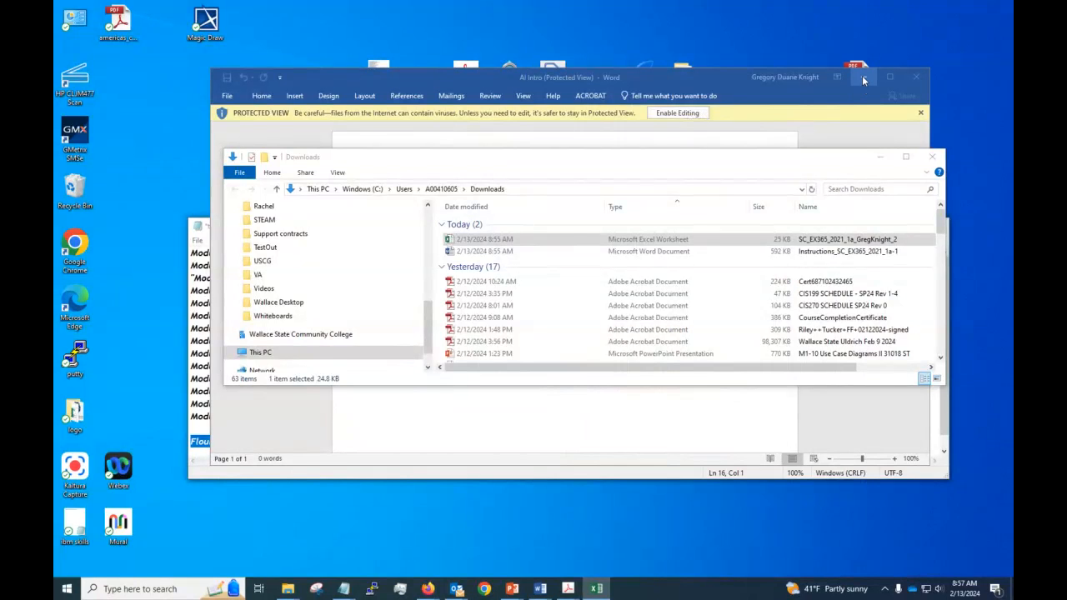
Minimize the AI Intro document in Word and both open Notepad windows.
left_click(891, 80)
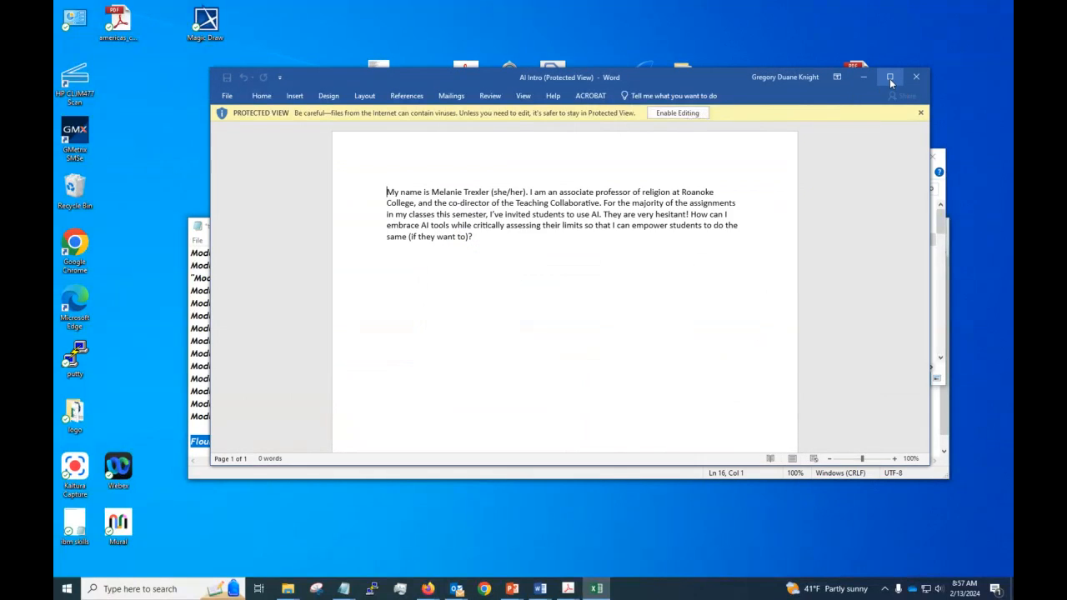
left_click(890, 80)
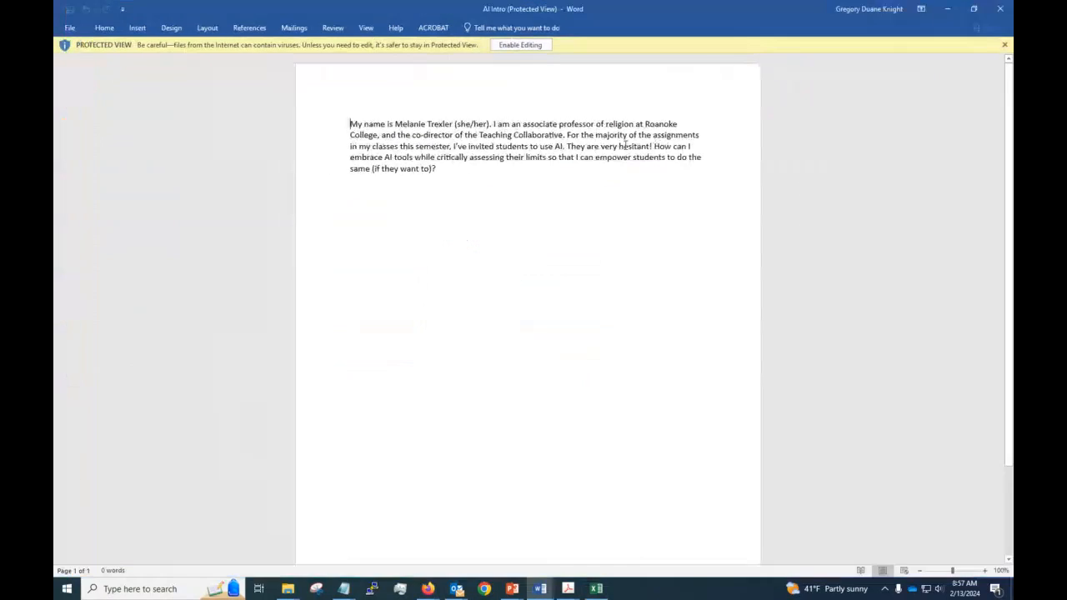
left_click(945, 9)
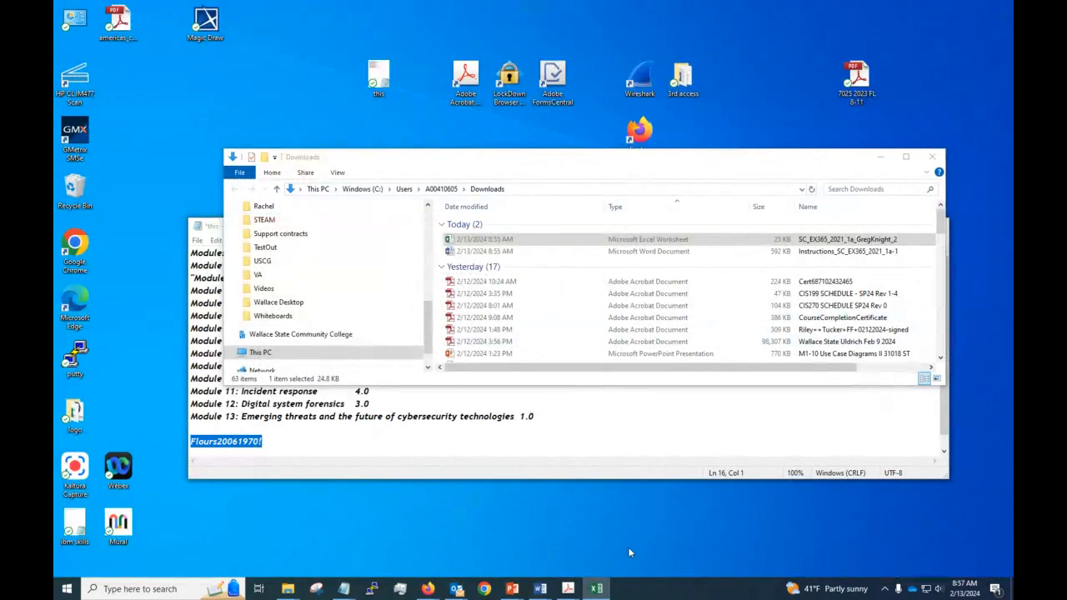
left_click(646, 472)
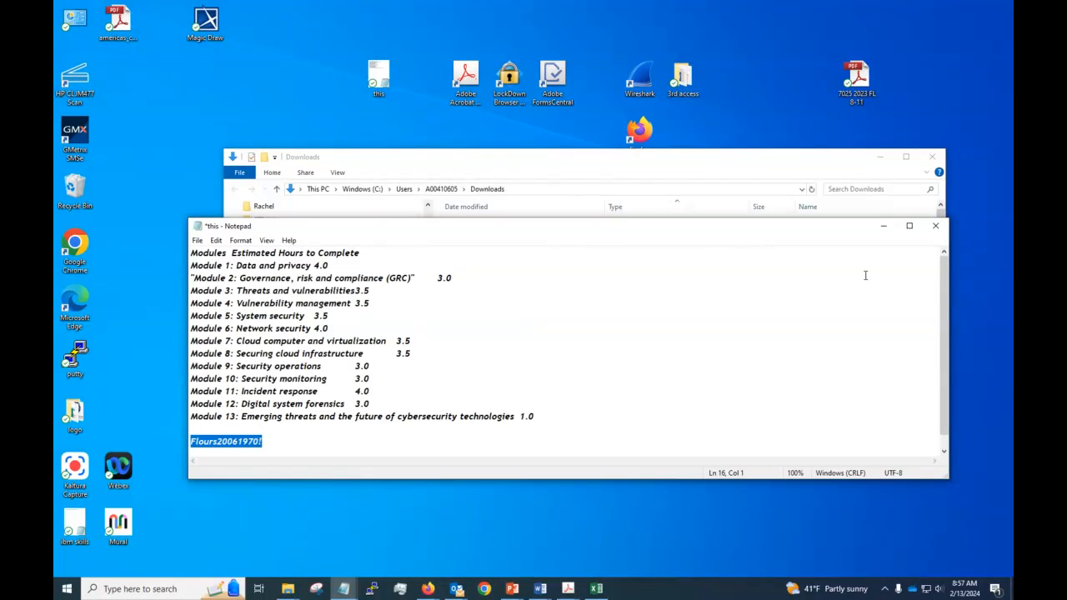
left_click(883, 226)
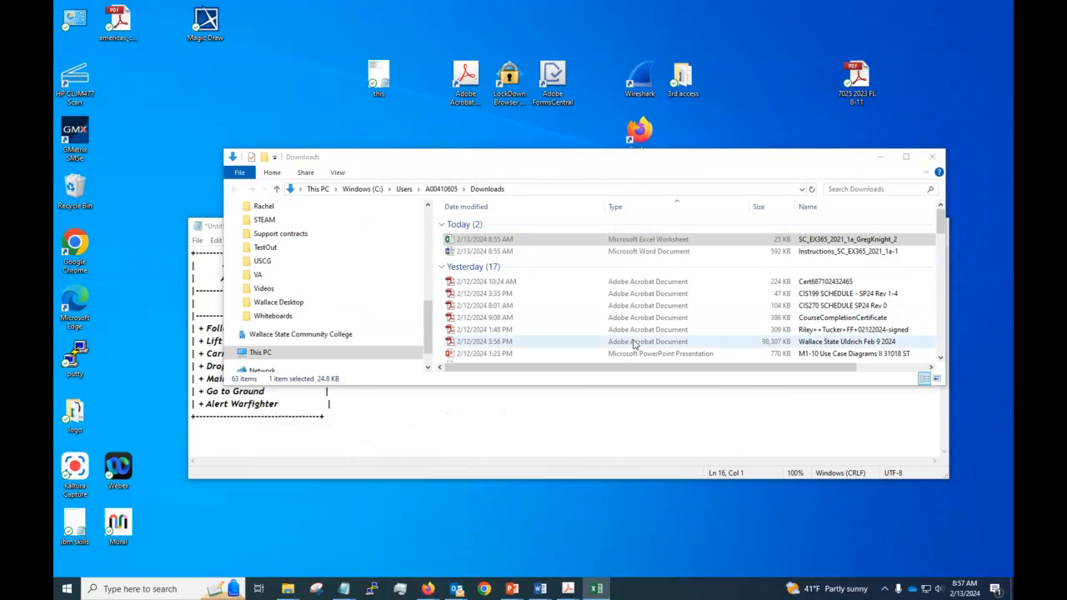
left_click(609, 422)
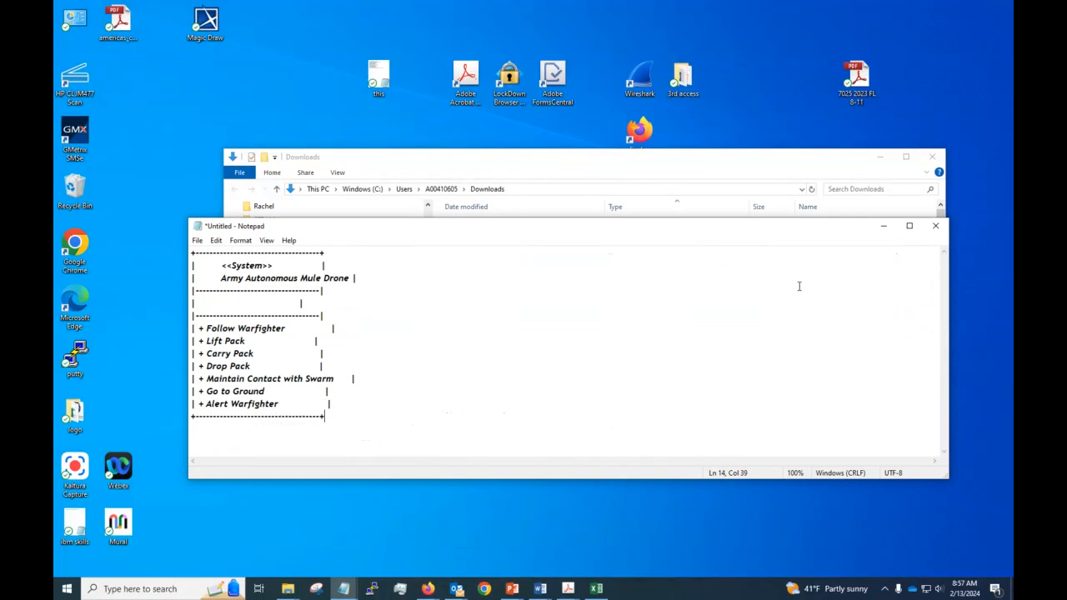
left_click(884, 228)
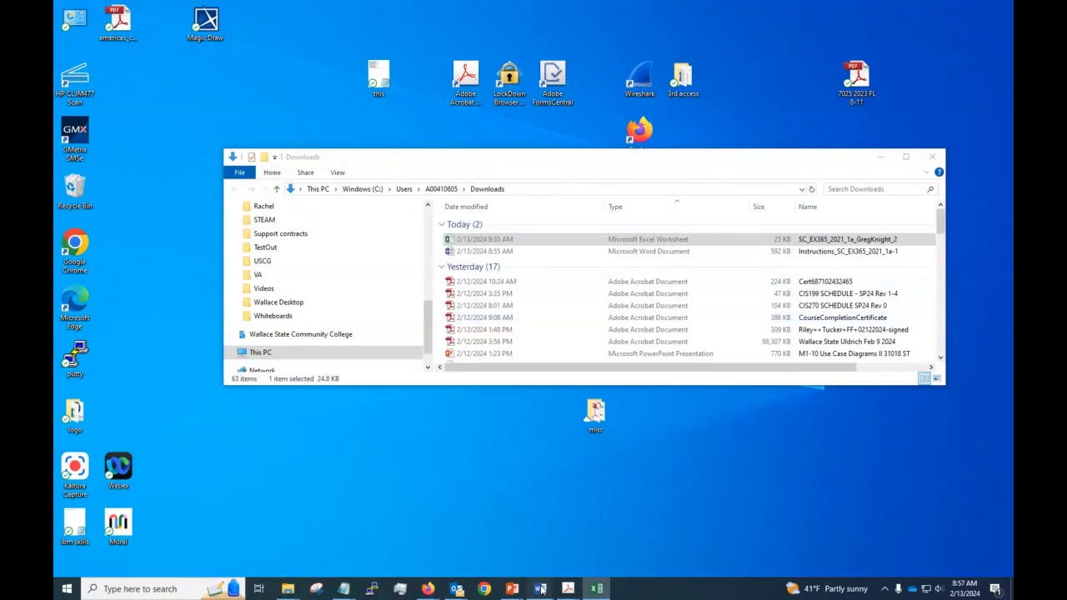
Switch to the start workbook in Excel and enable editing.
mouse_move(550, 589)
left_click(876, 547)
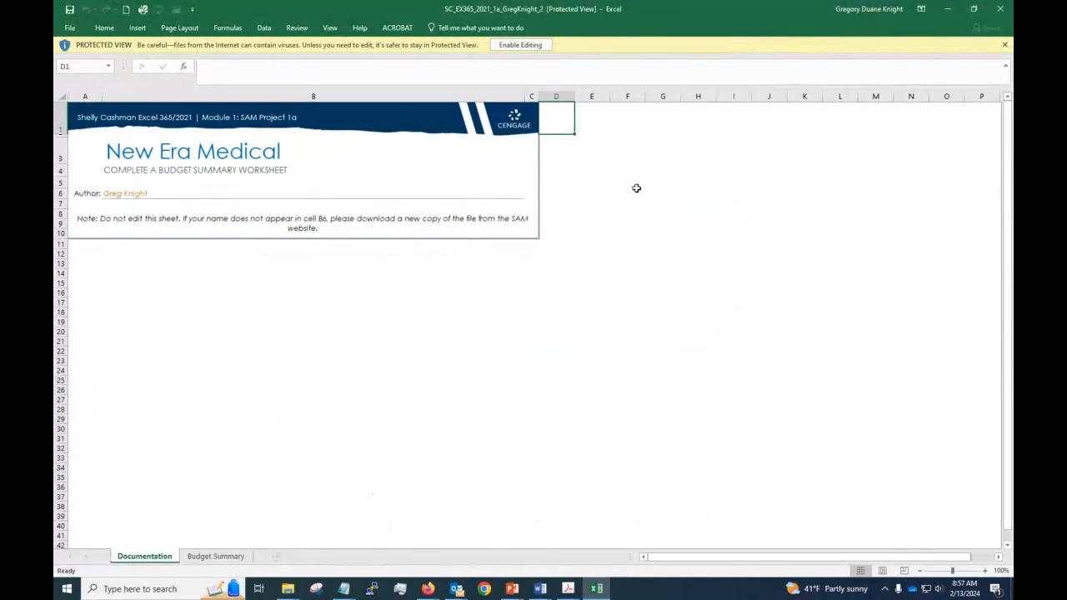
scroll(324, 226, "down", 1)
scroll(324, 226, "up", 1)
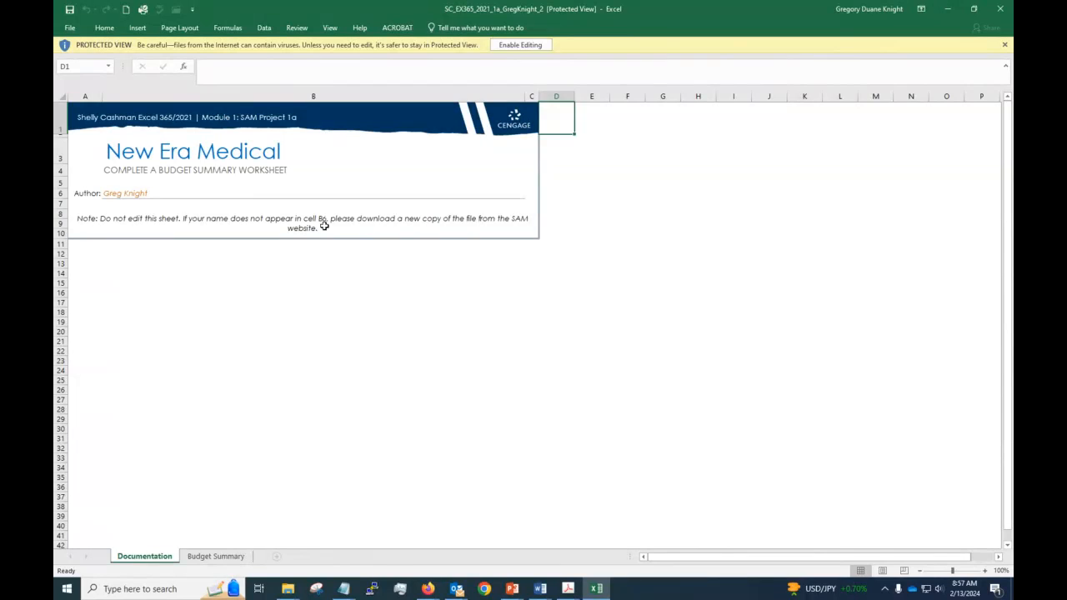
left_click(532, 45)
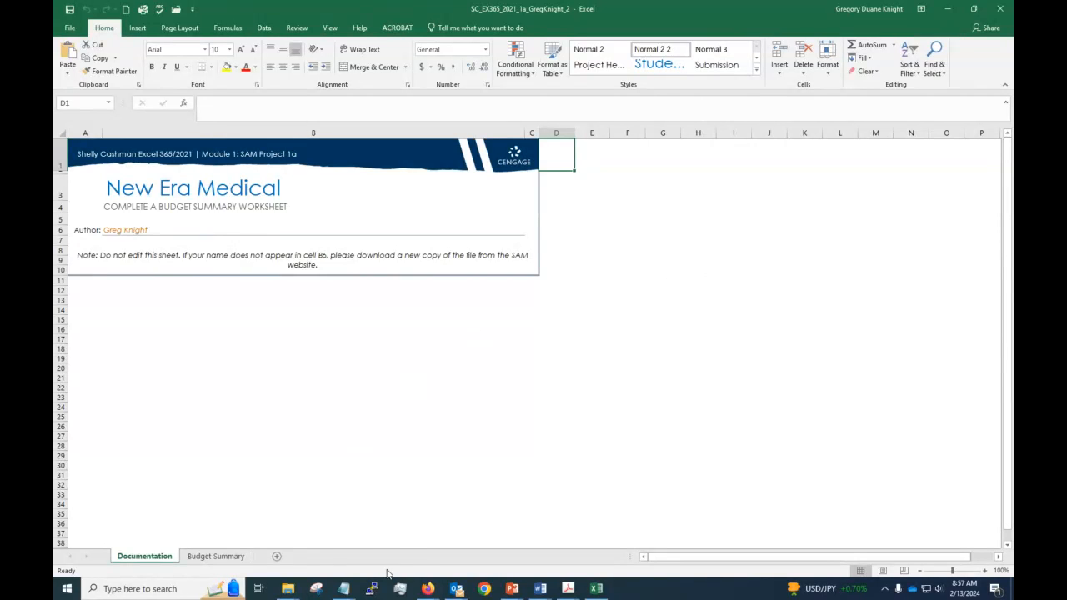
Review the Getting Started instructions in Word and check that cell B6 of the Documentation worksheet holds the author's name.
mouse_move(540, 594)
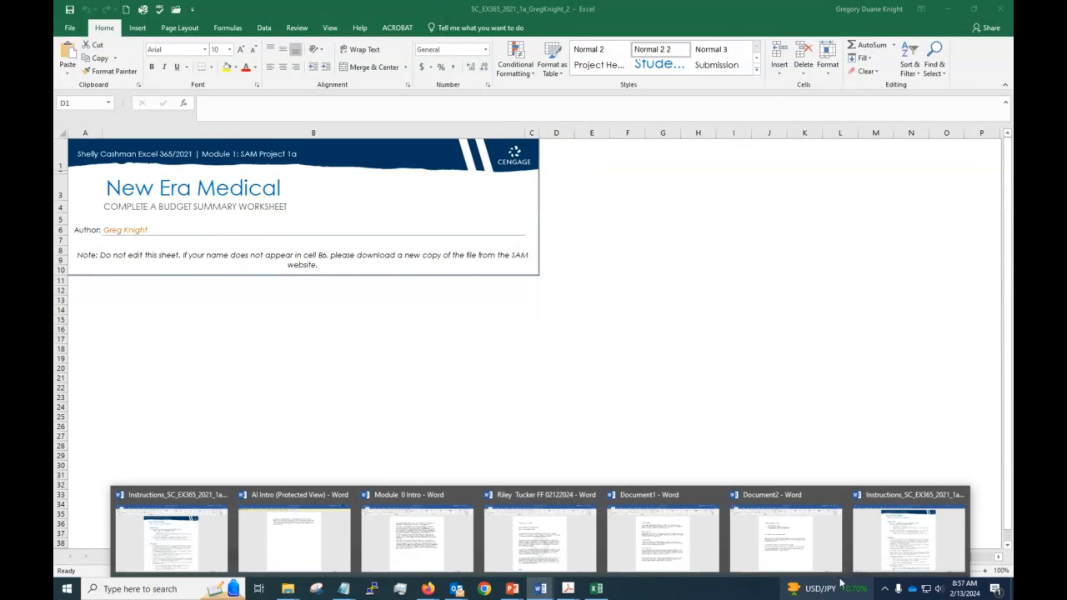
left_click(805, 513)
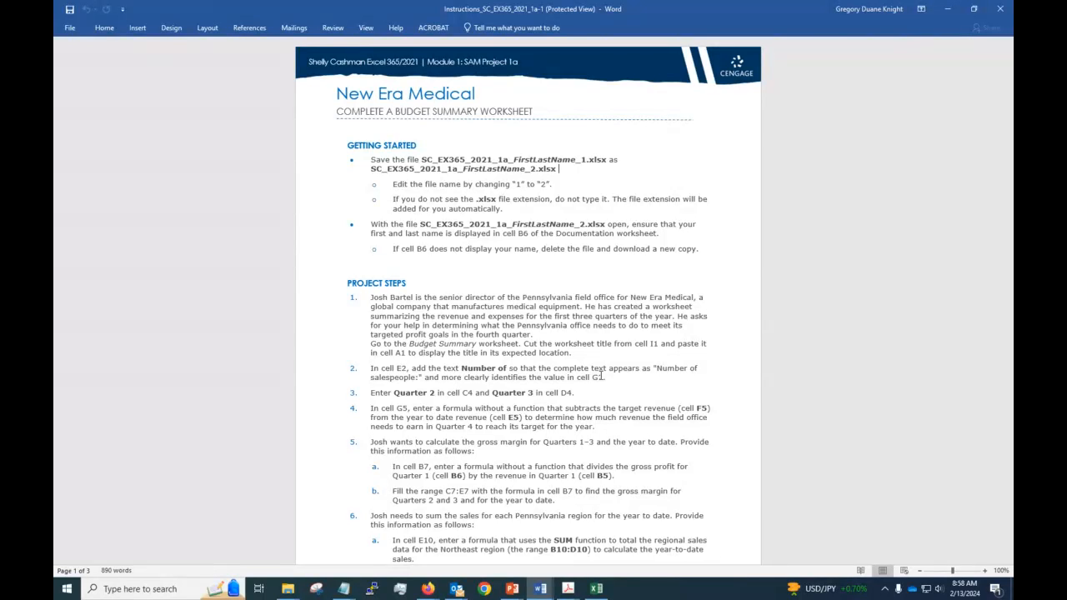
left_click_drag(471, 8, 1013, 83)
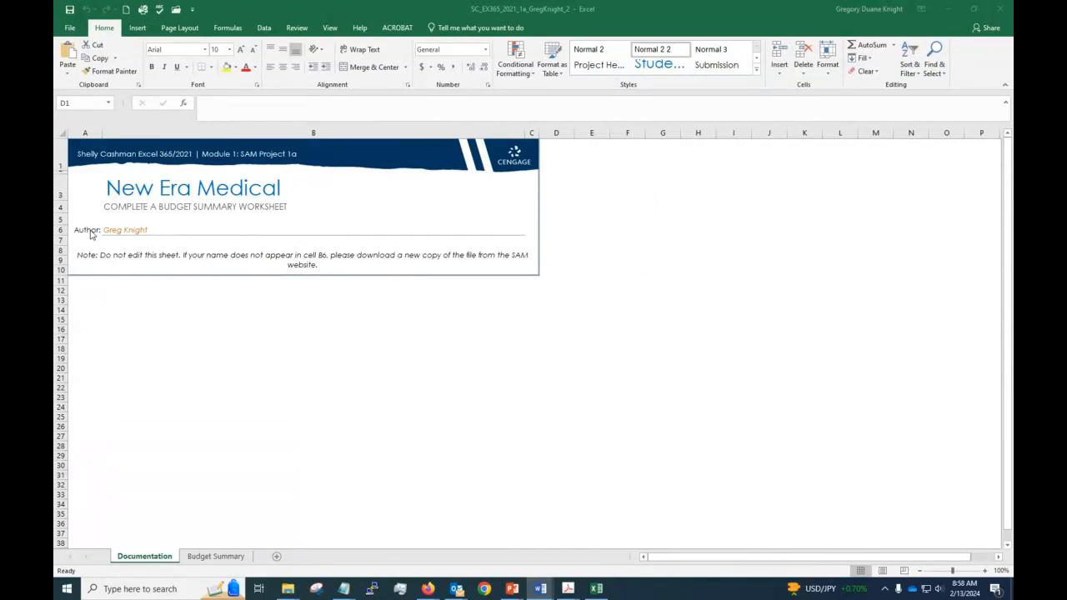
left_click(176, 238)
left_click(146, 230)
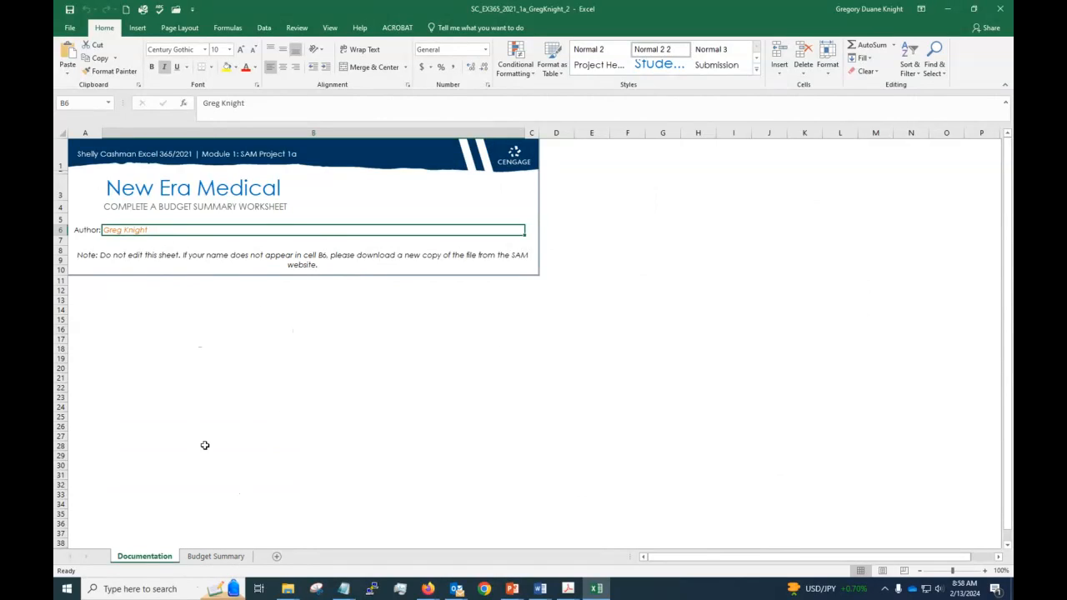
Show the Budget Summary worksheet and read project step 1 about moving the worksheet title in the Word instructions.
left_click(221, 561)
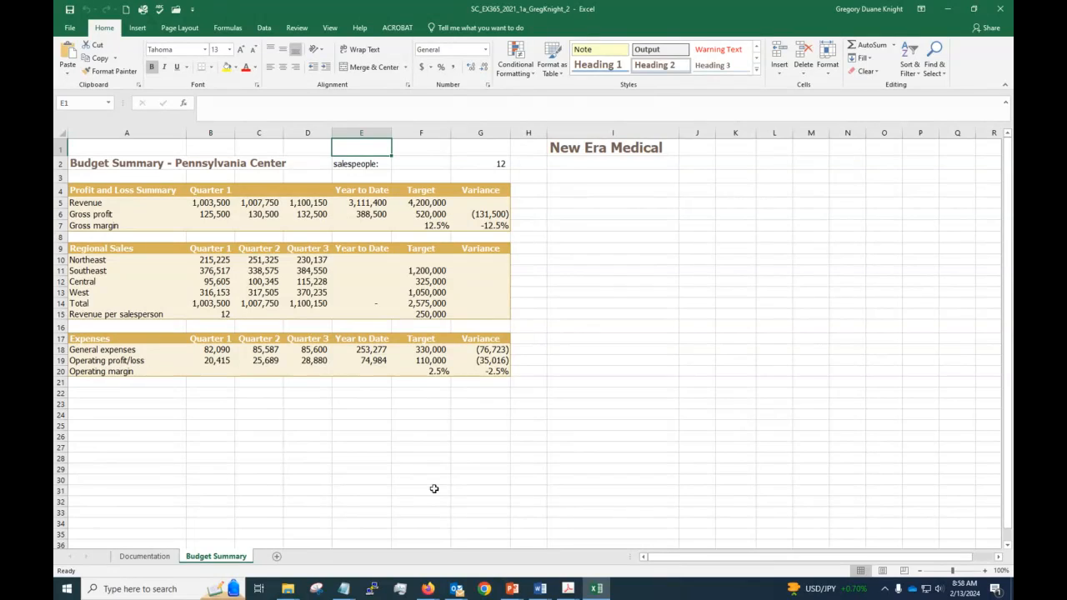
left_click(688, 327)
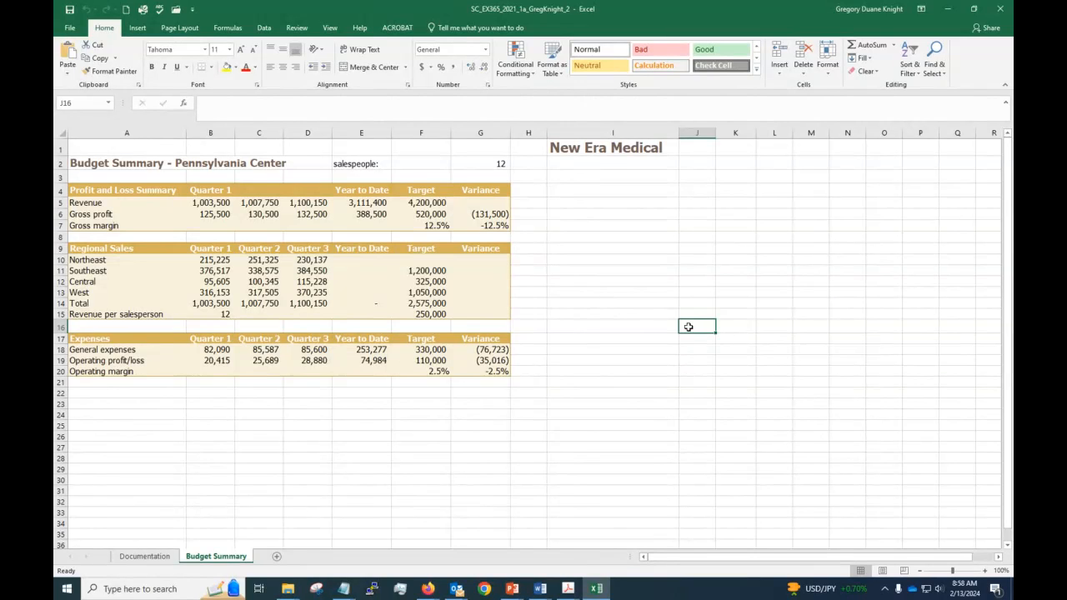
key("alt+Tab")
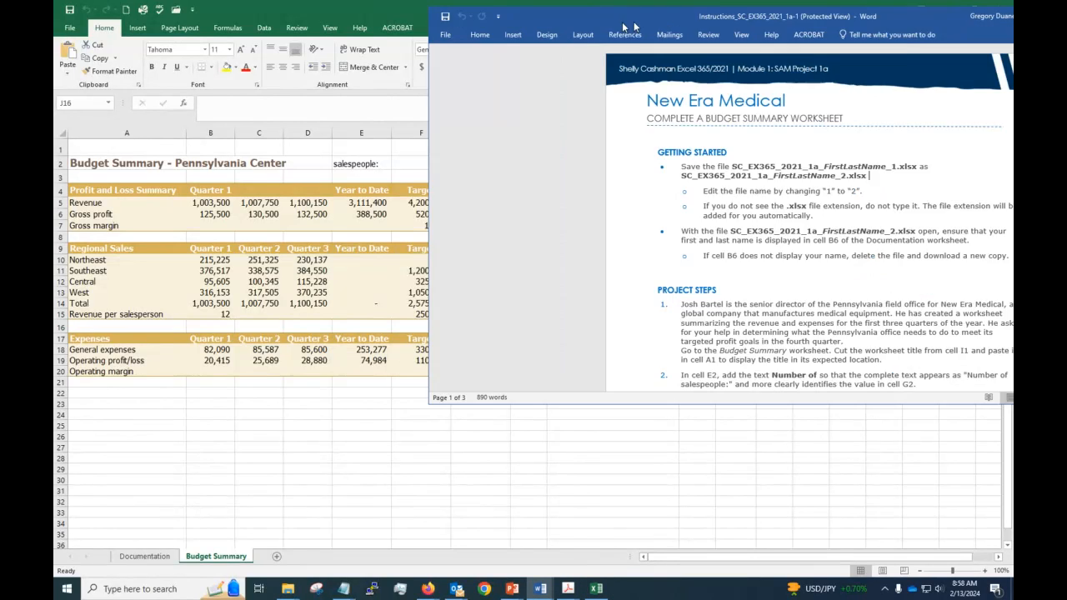
left_click_drag(634, 26, 271, 27)
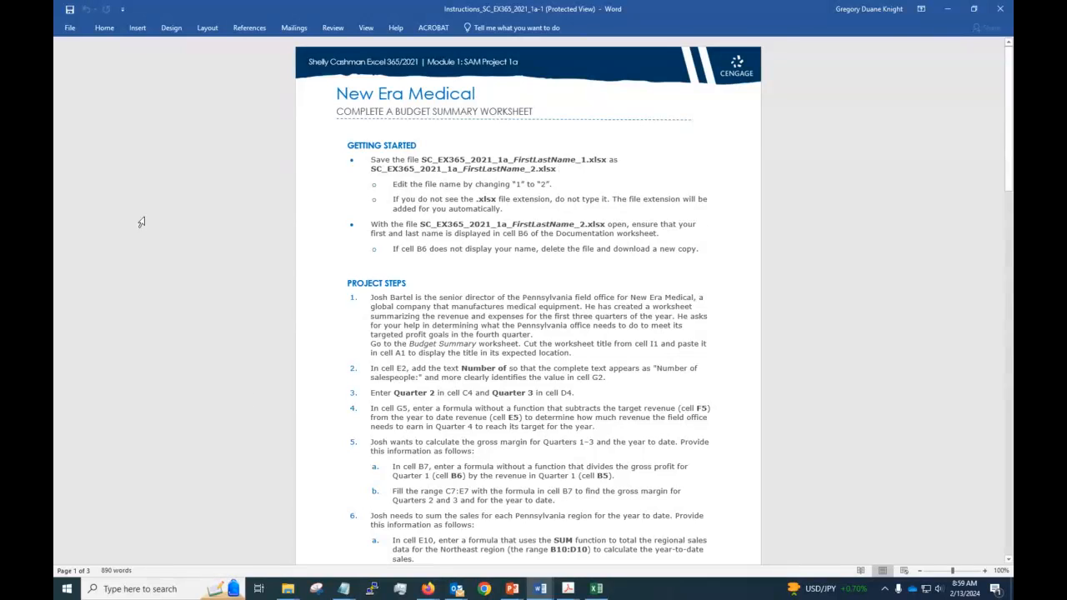
left_click_drag(387, 15, 1066, 114)
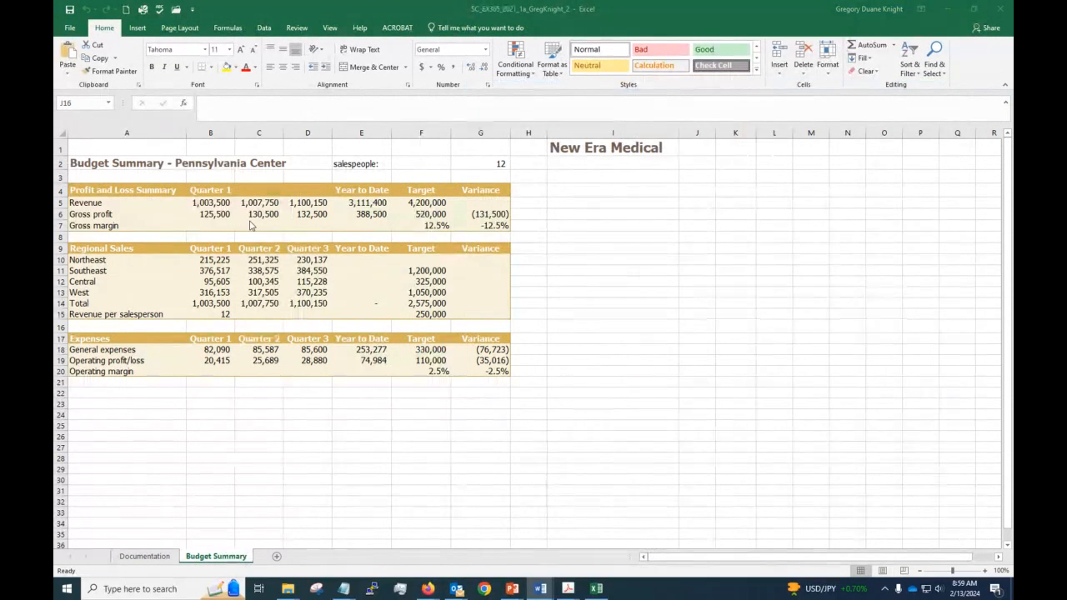
Cut the worksheet title New Era Medical from cell I1 and paste it into cell A1 of the Budget Summary sheet.
left_click(562, 301)
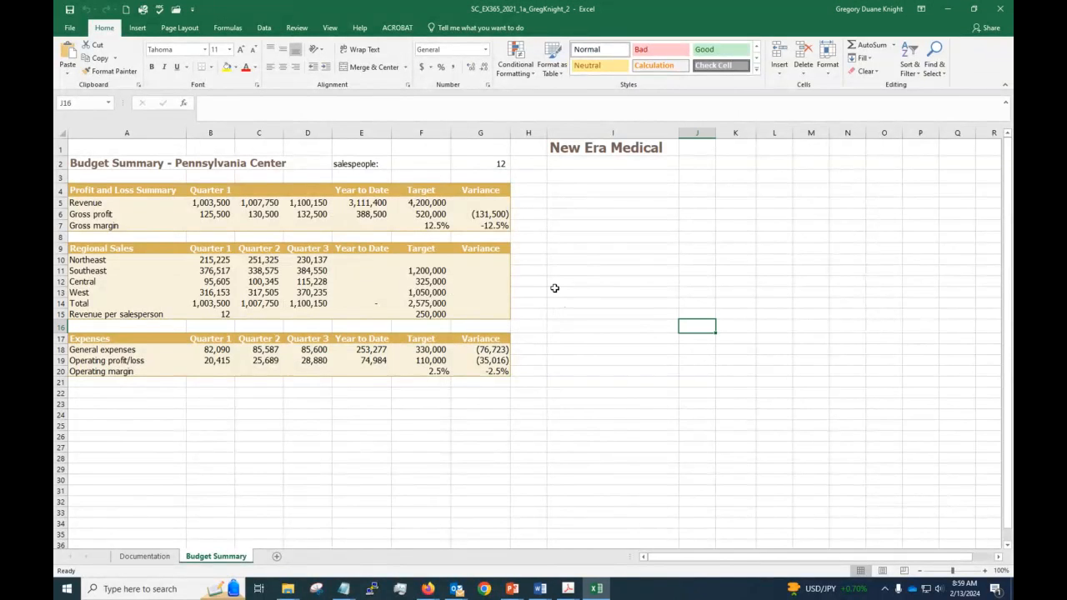
left_click(584, 147)
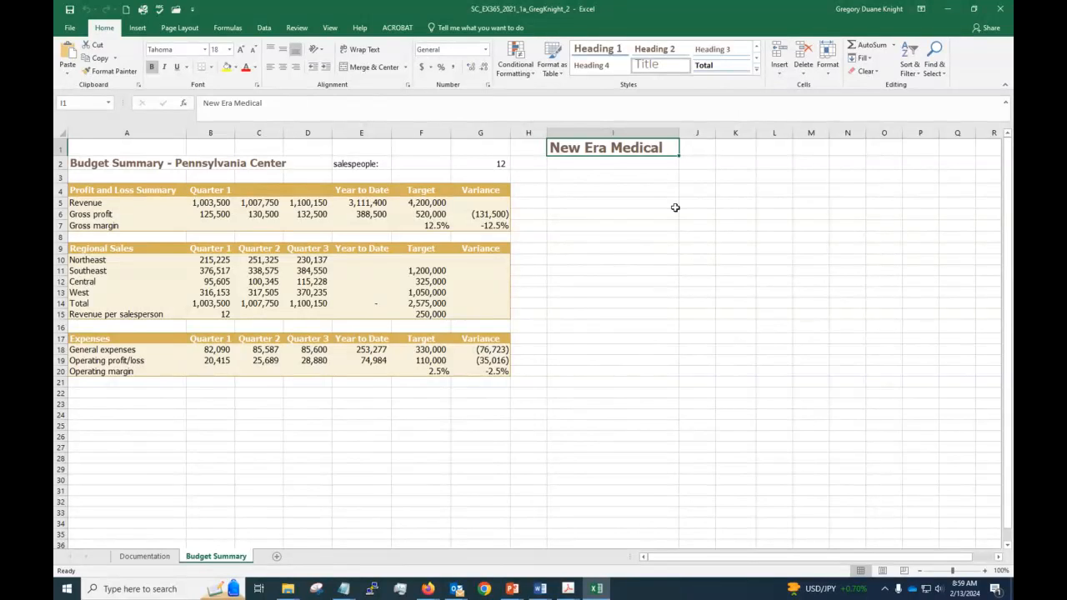
right_click(561, 151)
left_click(584, 172)
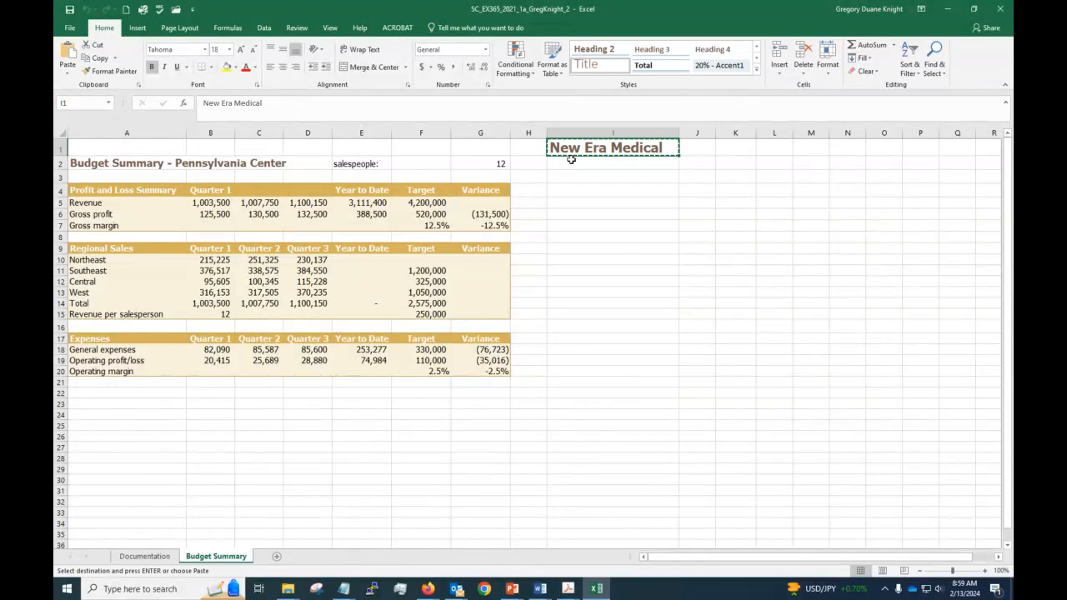
left_click(97, 148)
right_click(98, 149)
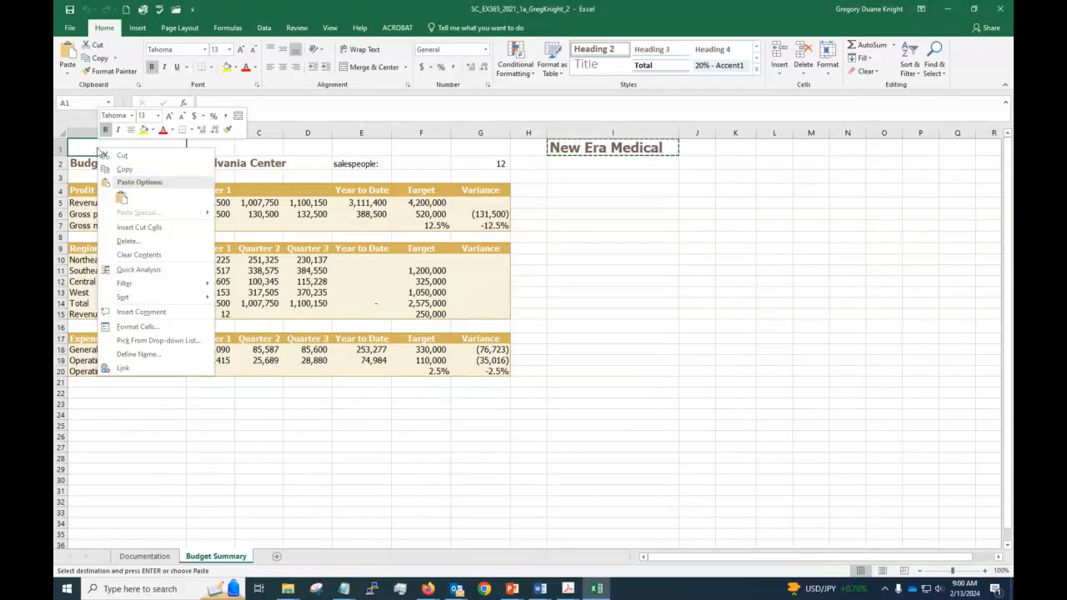
left_click(122, 196)
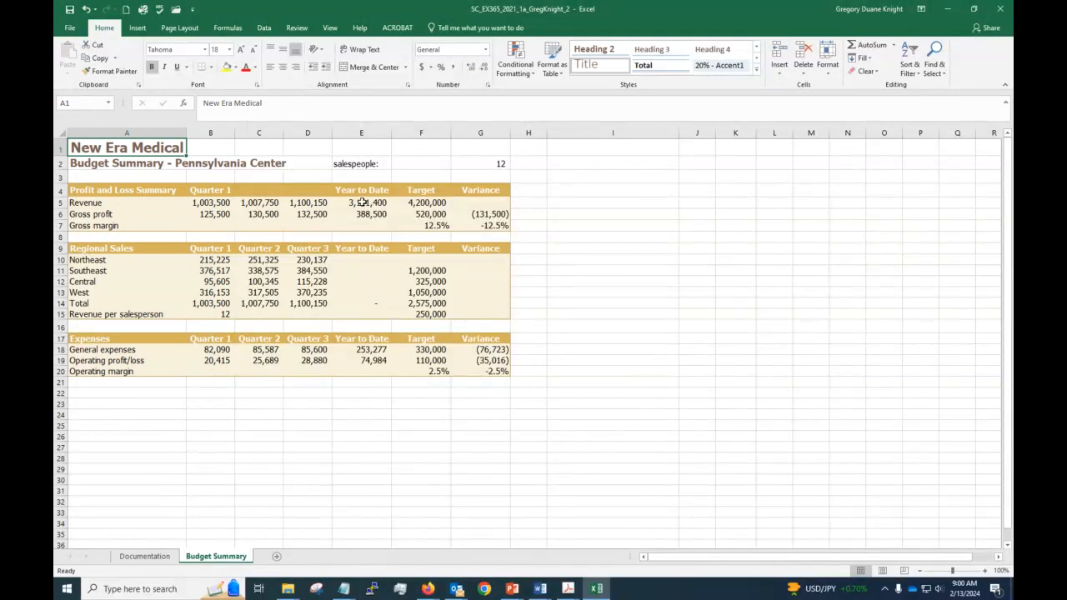
Select various cells on the Budget Summary sheet, ending on the title in cell A1.
left_click(698, 190)
left_click(163, 148)
left_click(224, 175)
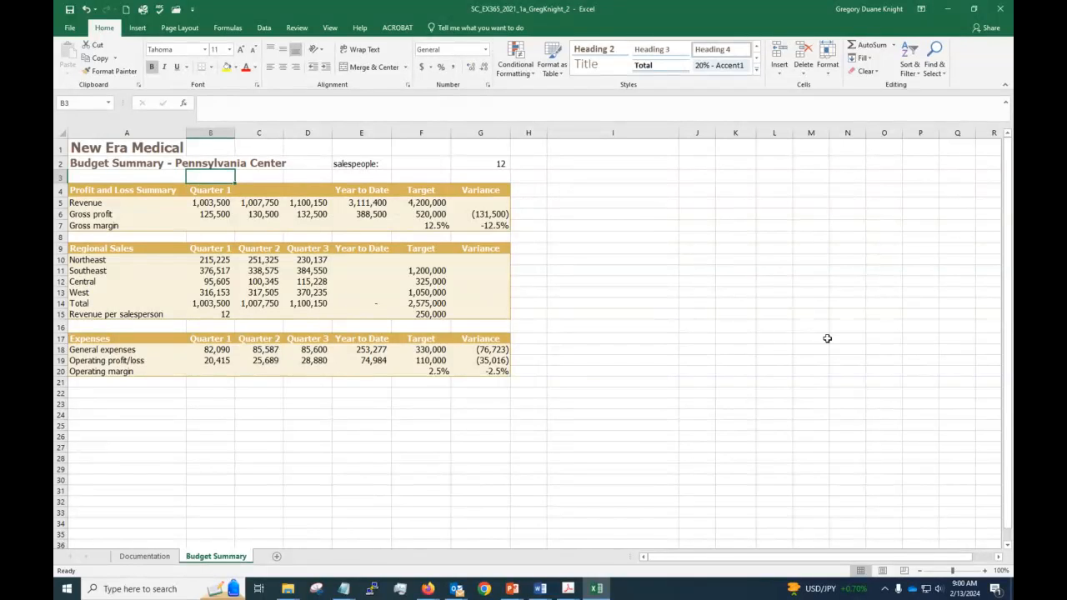
left_click(314, 190)
left_click(84, 149)
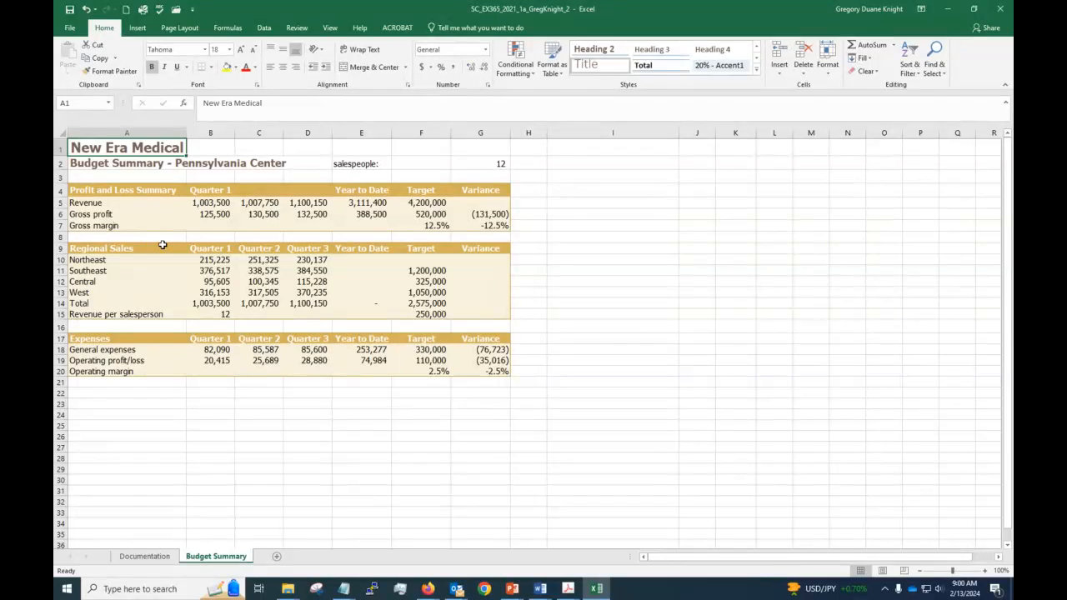
Step the active cell one cell at a time down to row 3 and across to column C, and return to A1.
key("Down")
key("Down")
key("Up")
key("Up")
key("Right")
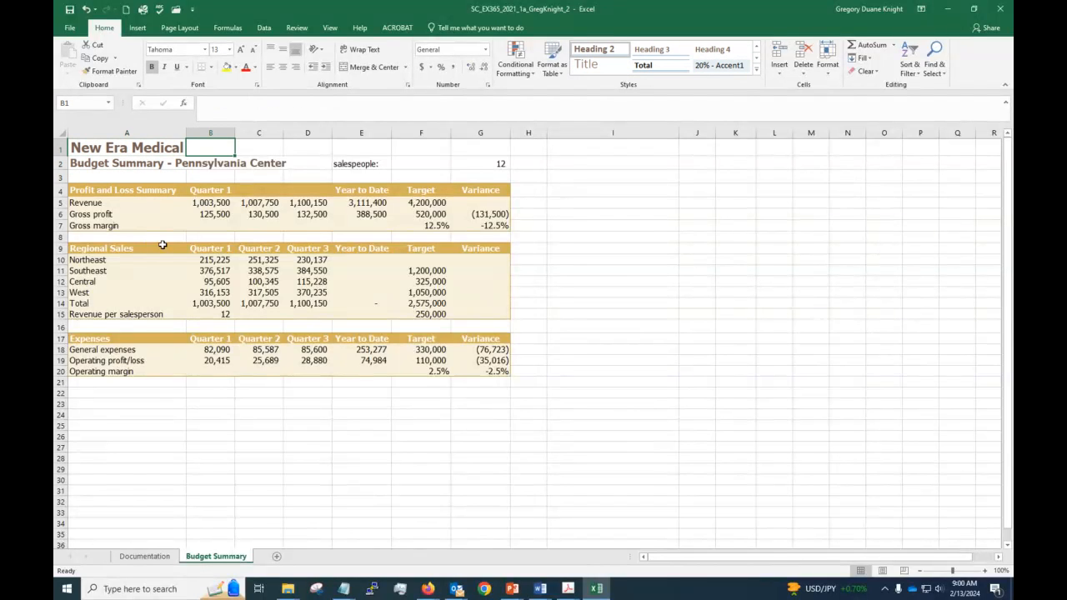
key("Right")
key("Down")
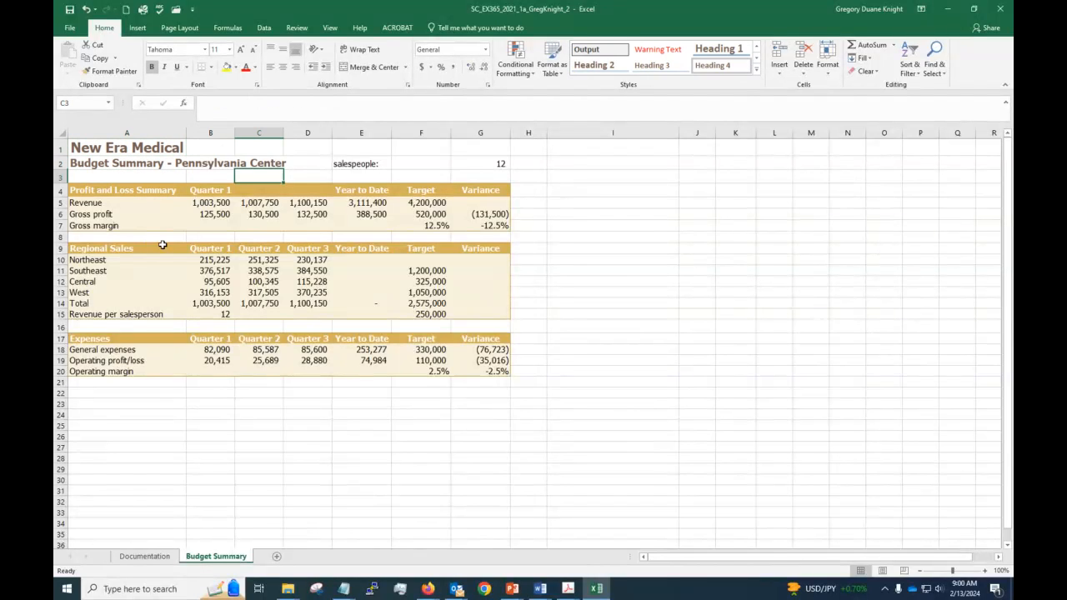
key("Up")
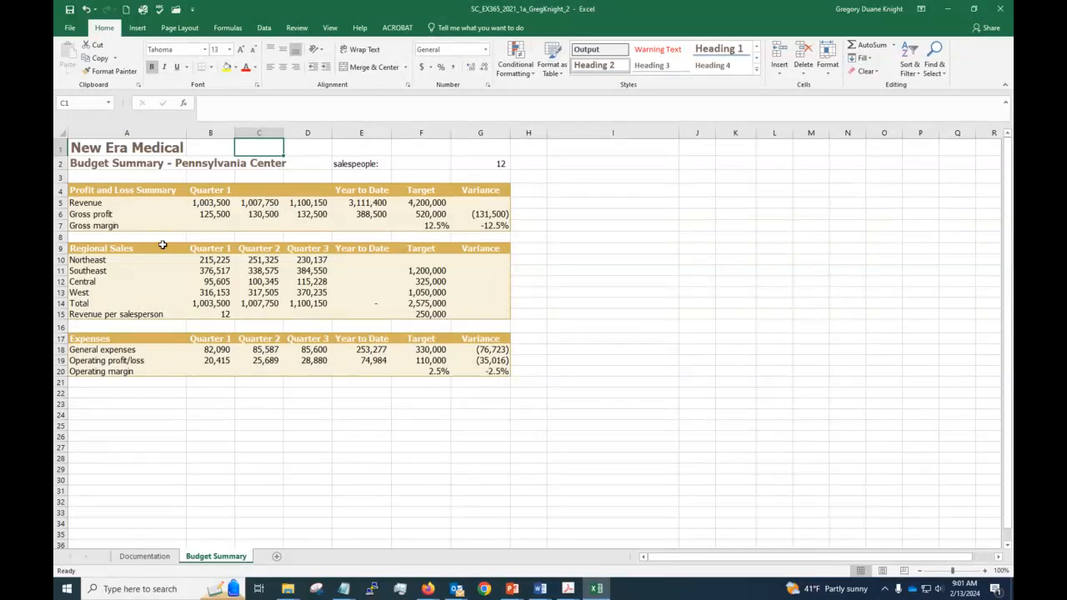
key("Left")
key("Left")
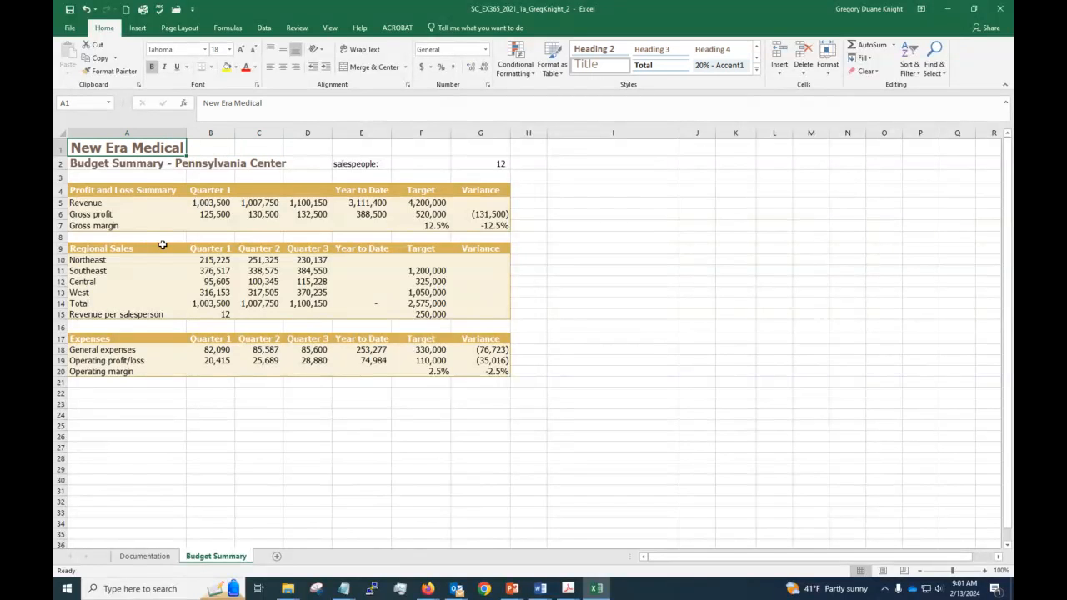
Move the active cell down column A to the Gross margin label in A7 and back up to A1.
key("Down")
key("Down")
key("Down")
key("Down")
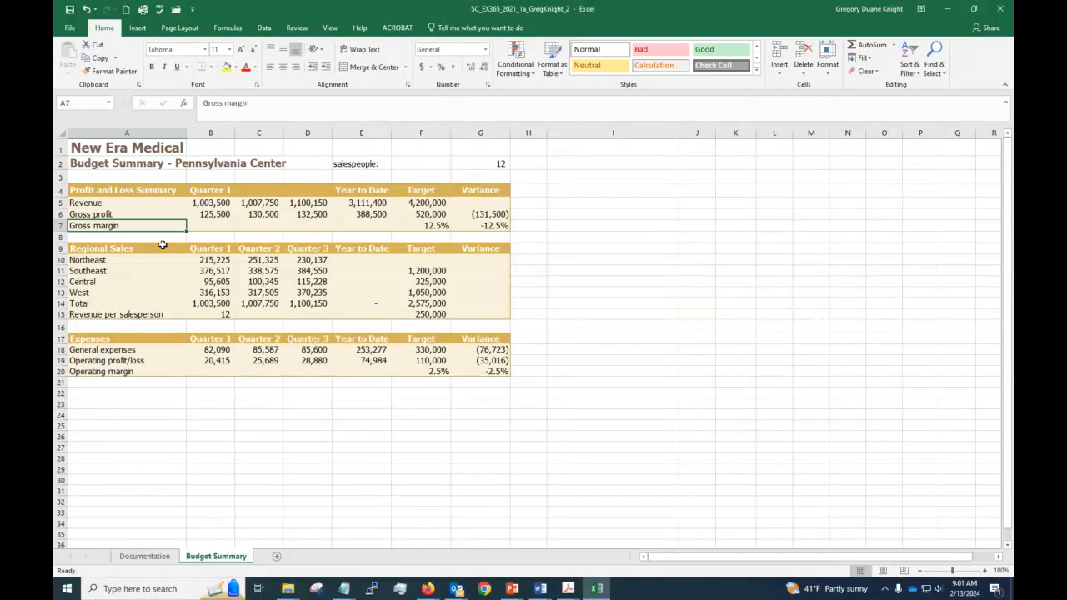
key("Up")
key("Up")
key("Up")
key("Up")
key("Up")
key("Up")
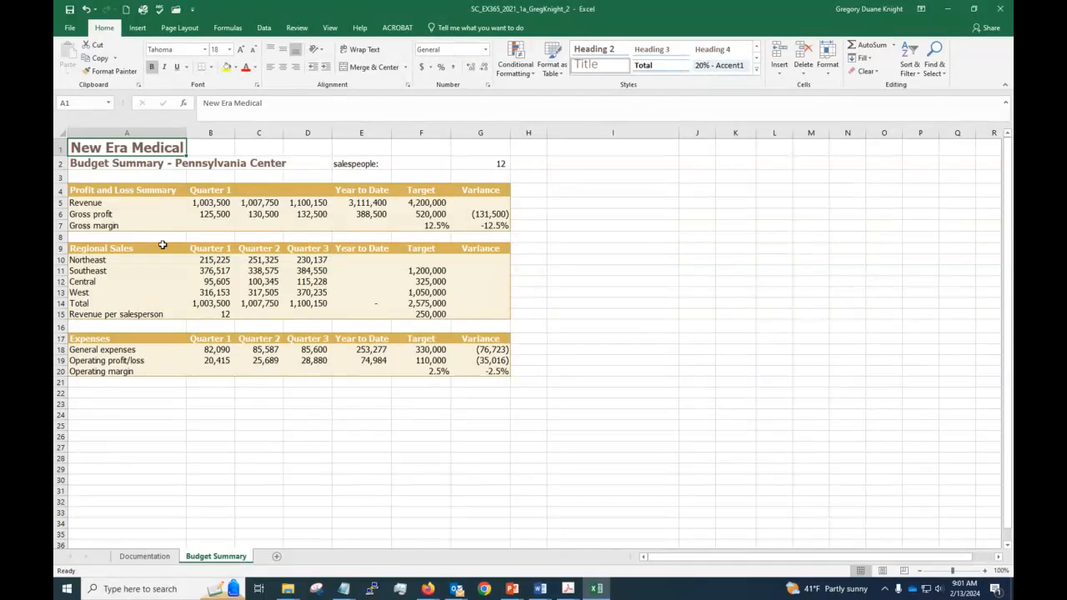
Edit the label in cell E2 to read "Number of salespeople:".
key("Right")
key("Right")
key("Right")
key("Right")
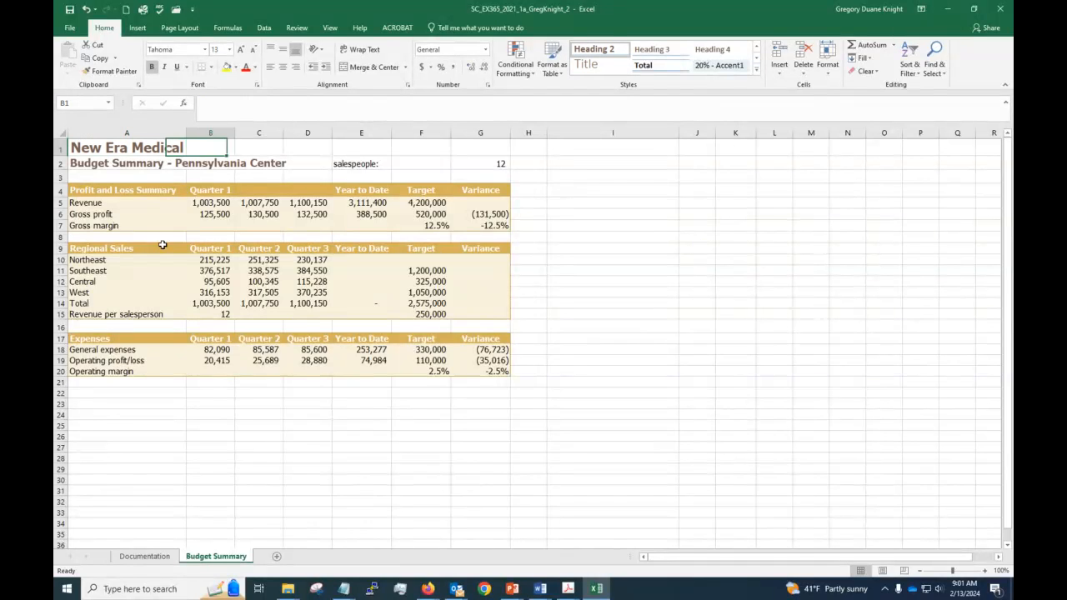
key("Down")
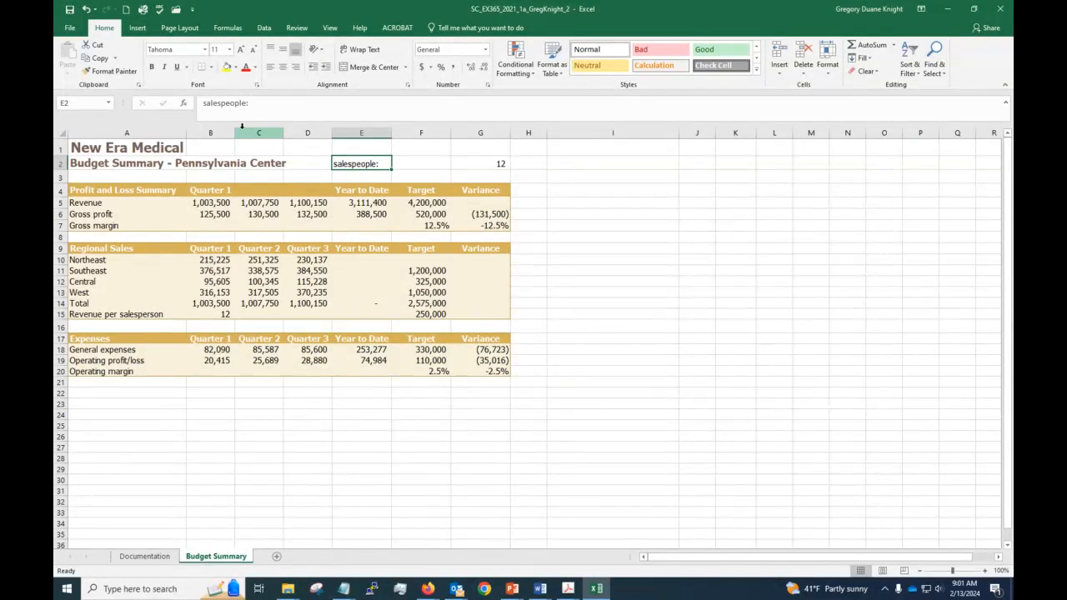
left_click(206, 103)
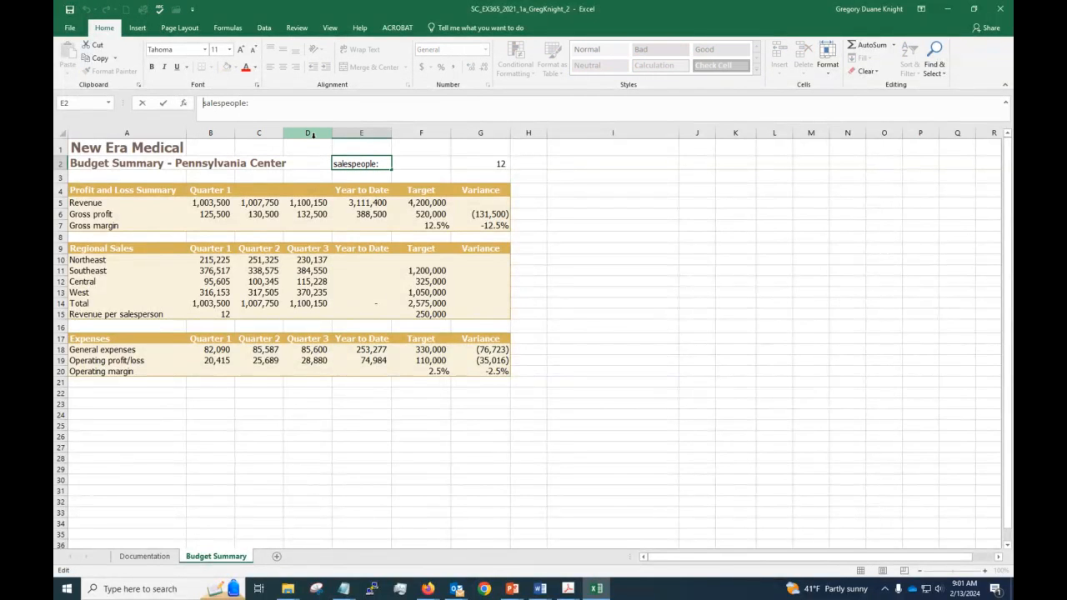
type("Number of")
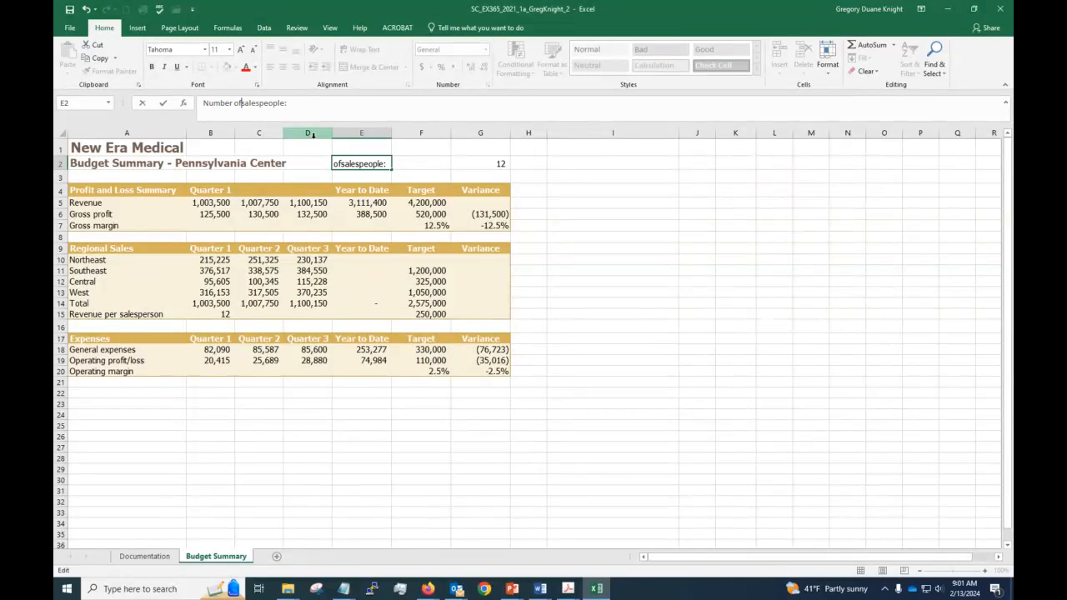
key("Return")
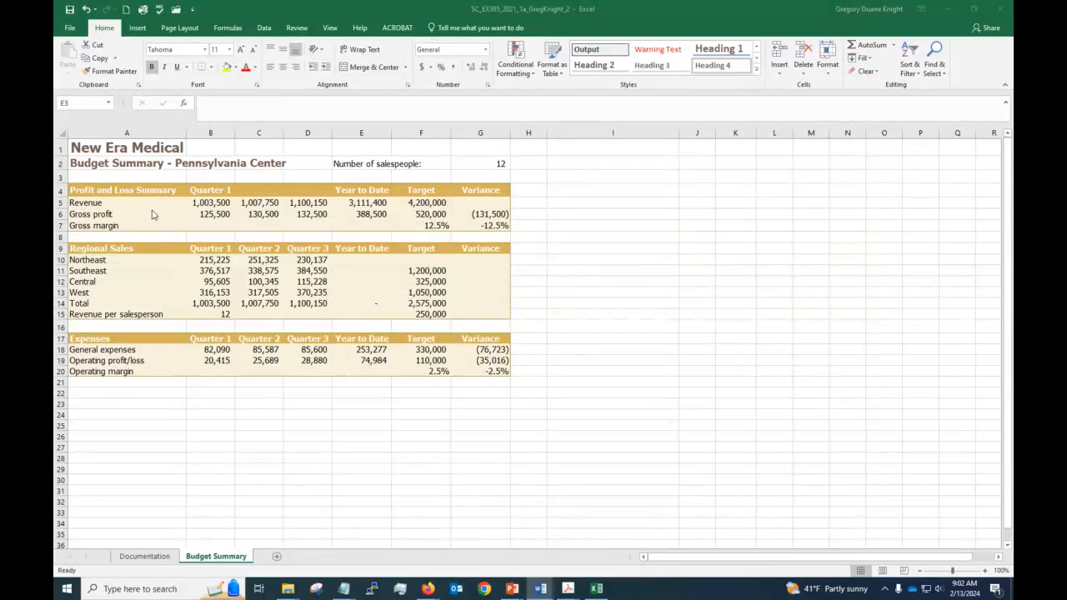
Enter the missing Profit and Loss Summary headings, Quarter 2 in cell C4 and Quarter 3 in cell D4.
left_click(247, 190)
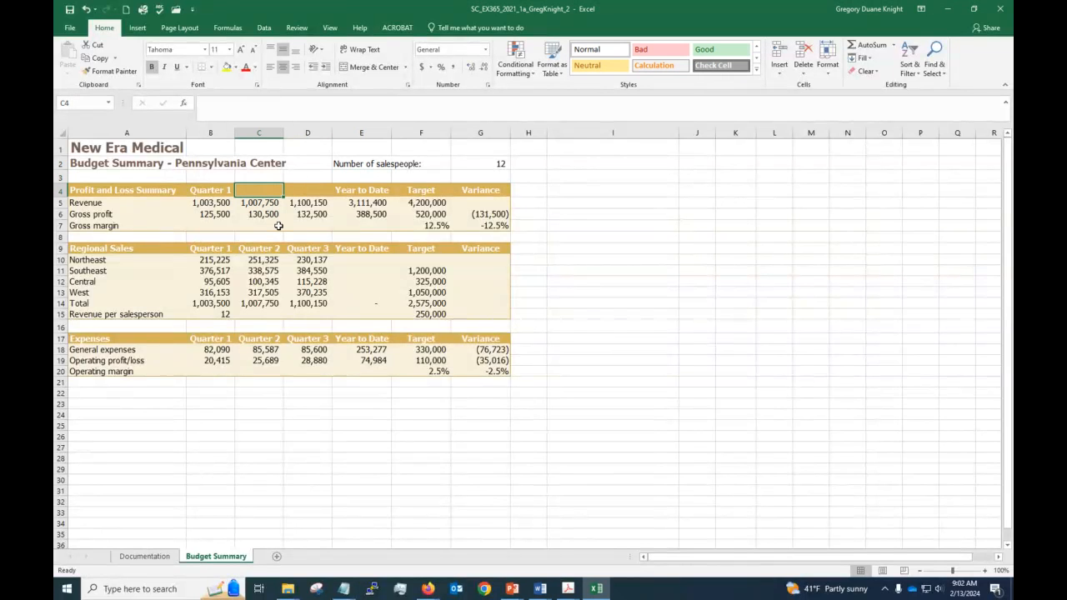
type("Quar")
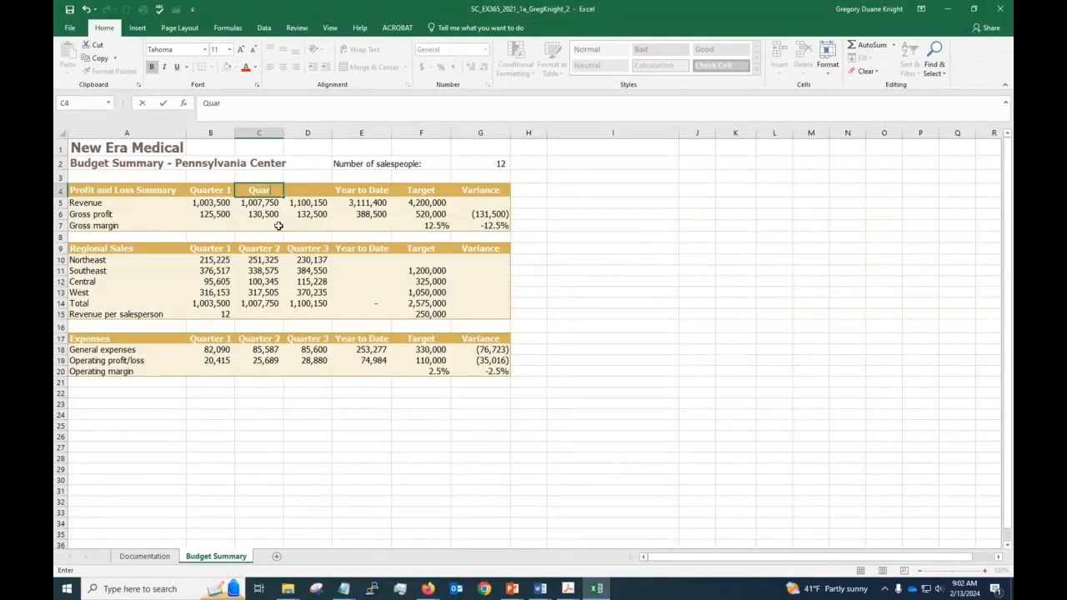
type("ter 2")
key("Tab")
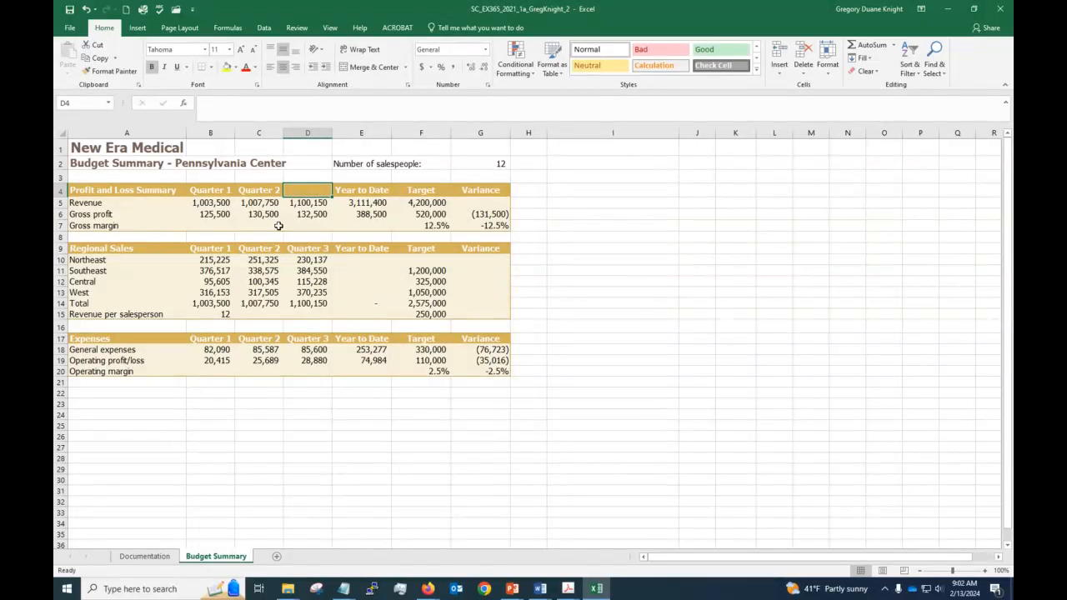
type("Quarter")
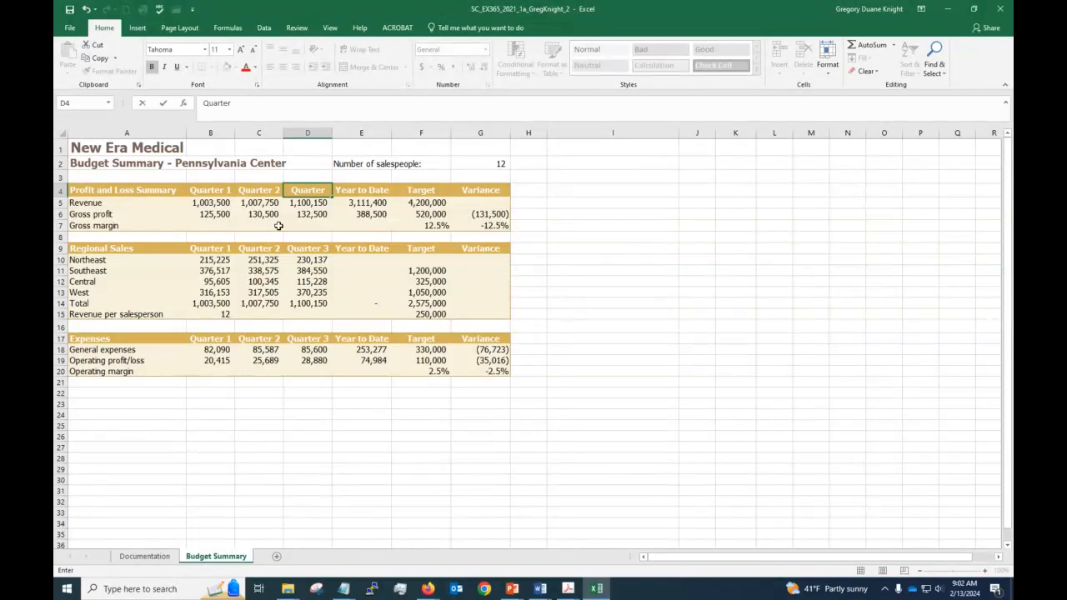
type(" 3")
key("Return")
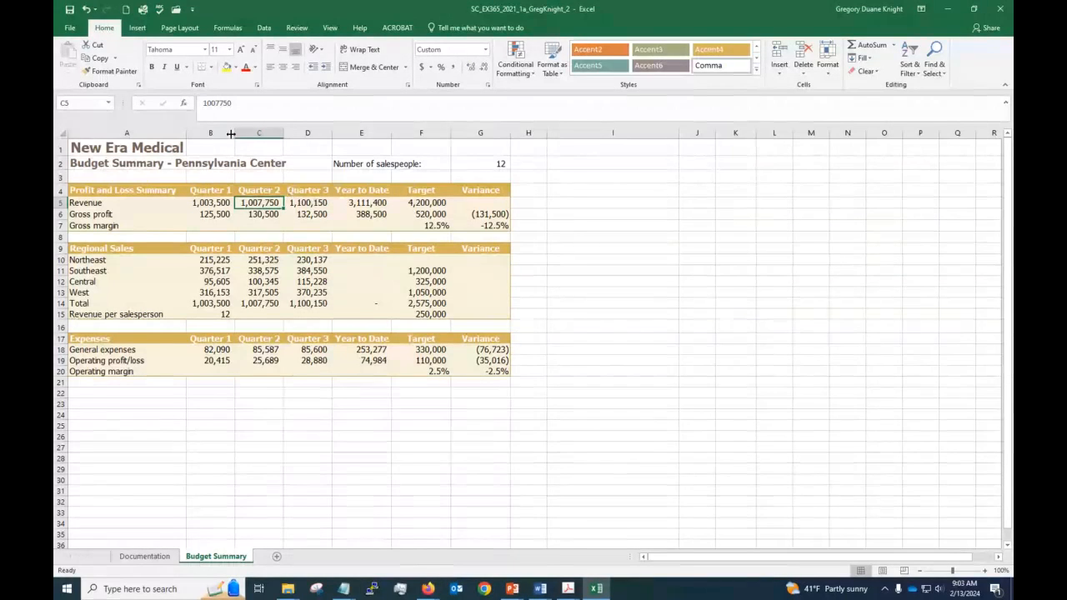
Enter the formula =E5-F5 in cell G5 to calculate the revenue variance between year to date and target.
left_click(466, 207)
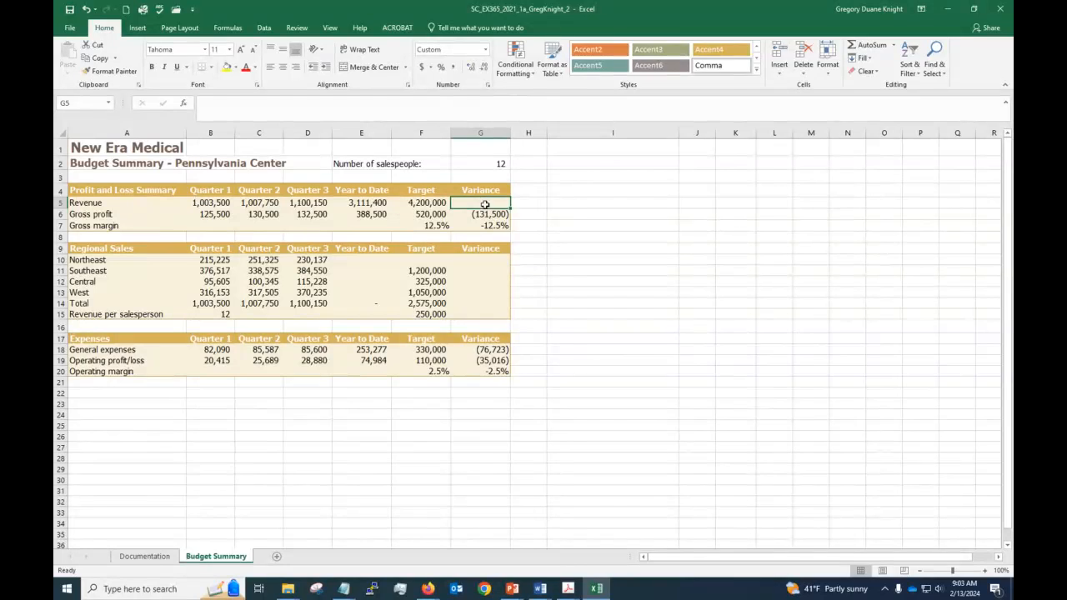
type("=")
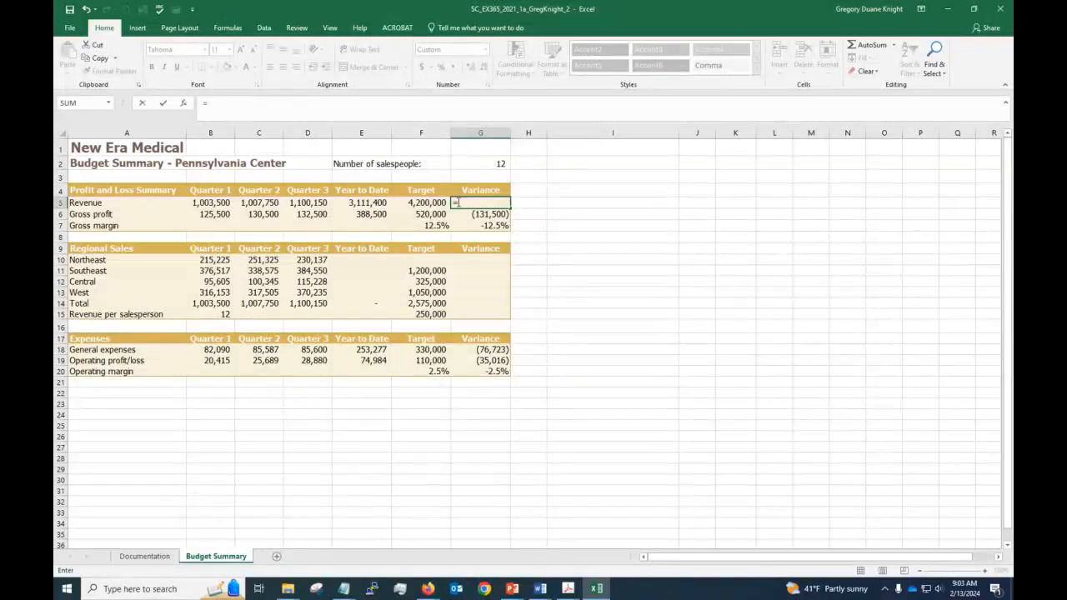
left_click(354, 203)
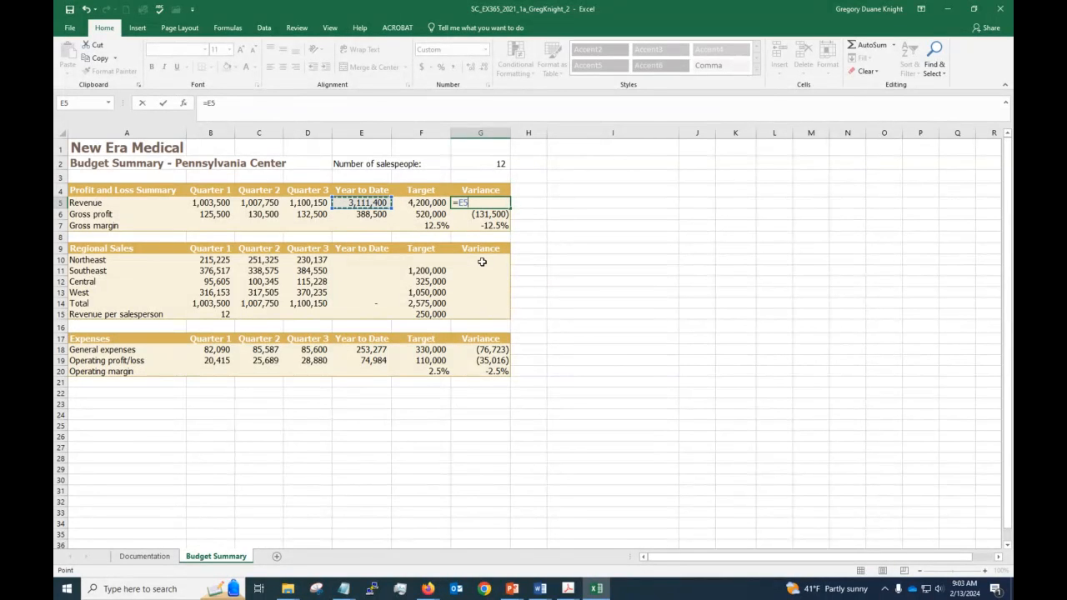
type("-")
left_click(411, 203)
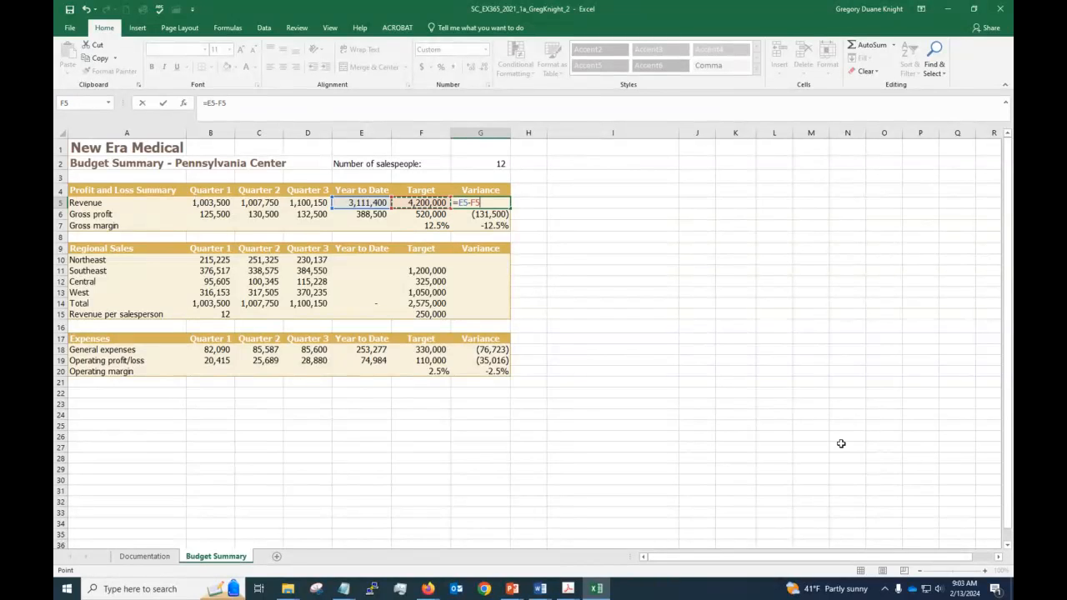
key("Return")
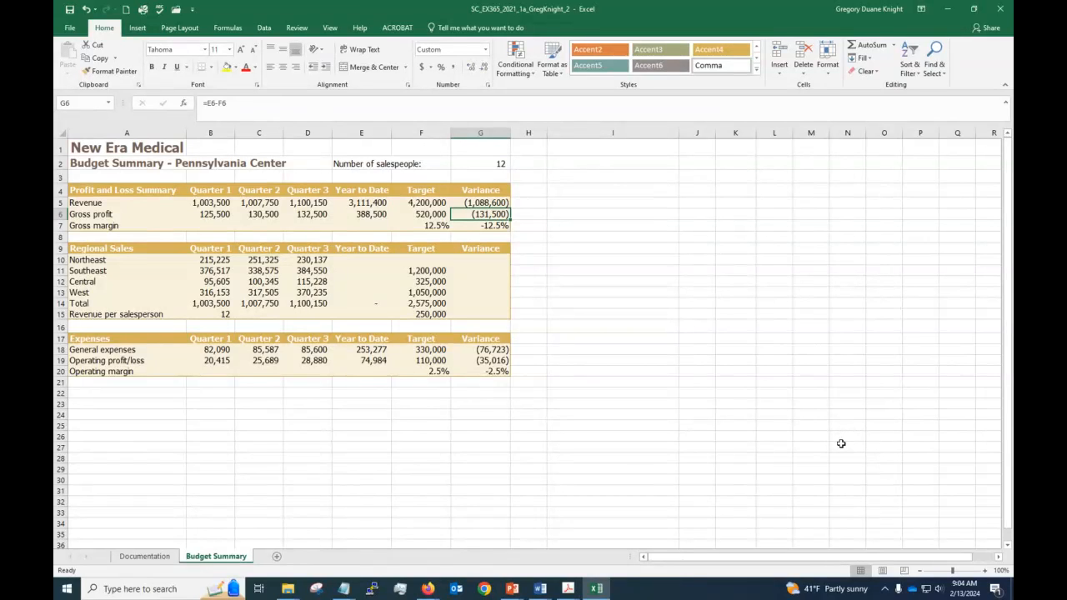
Review the Year to Date, Target and Variance cells of the Revenue row and their formulas.
left_click(406, 204)
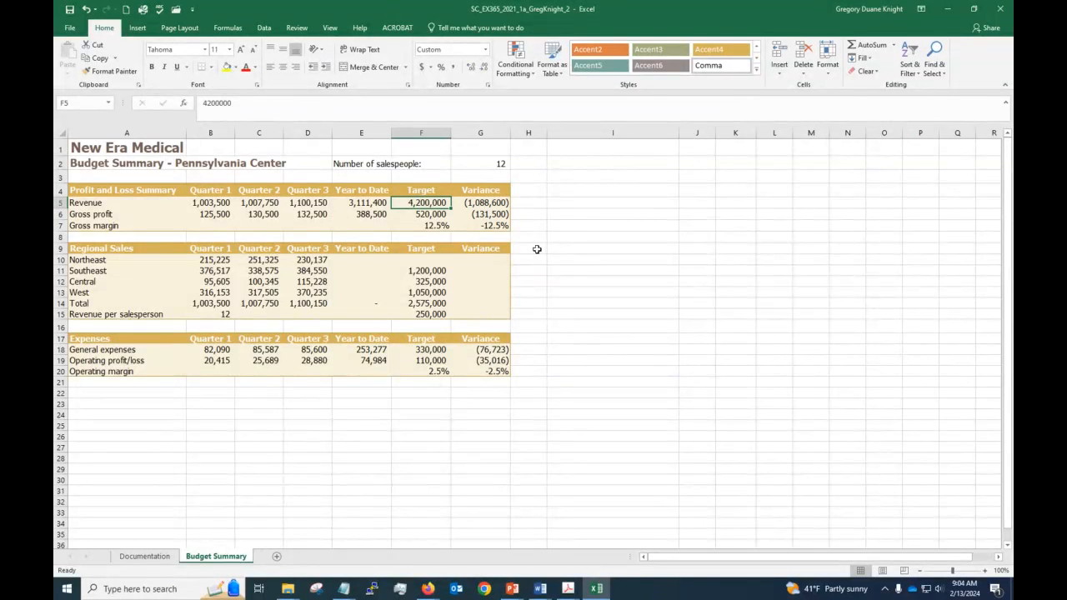
left_click(373, 203)
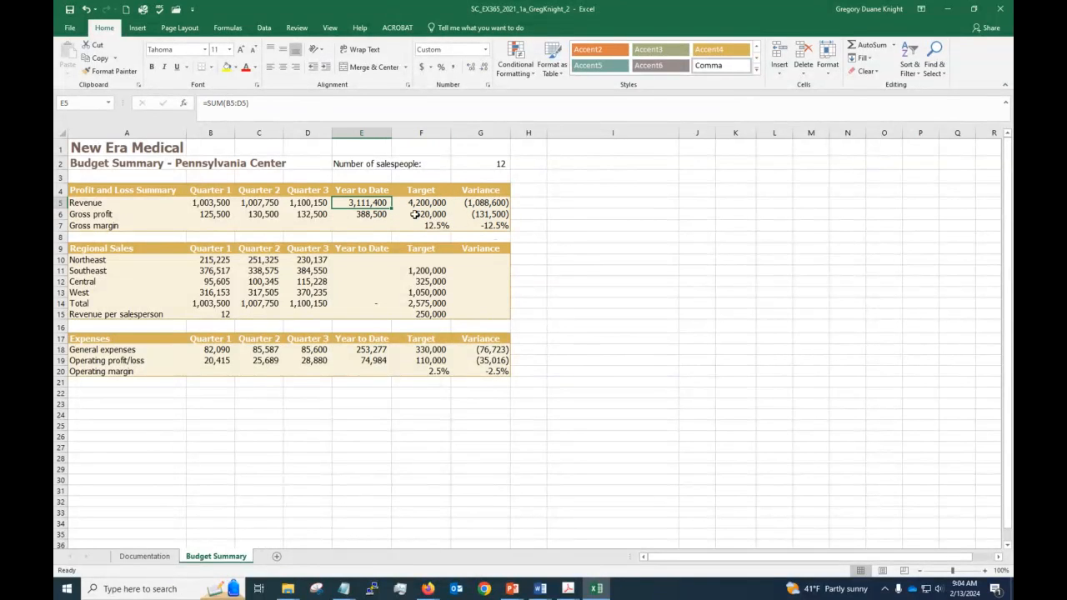
left_click(432, 202)
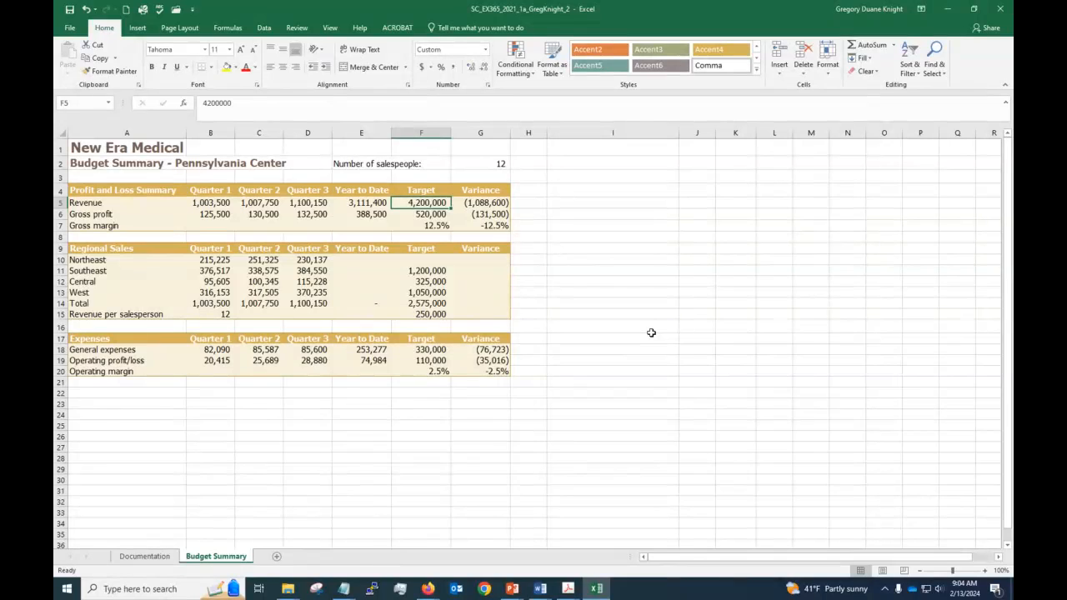
left_click(469, 202)
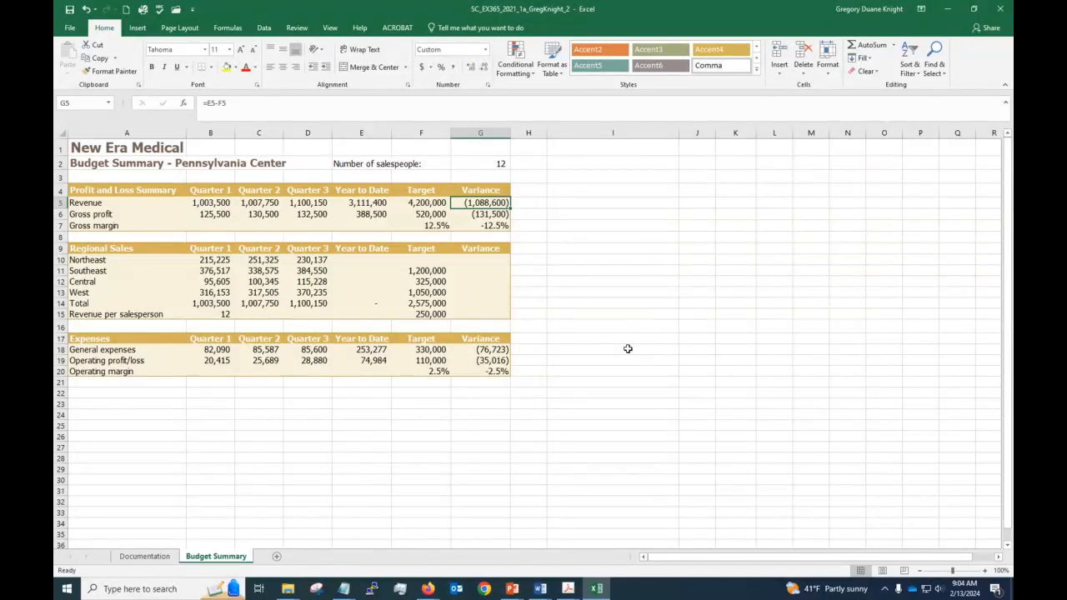
key("Left")
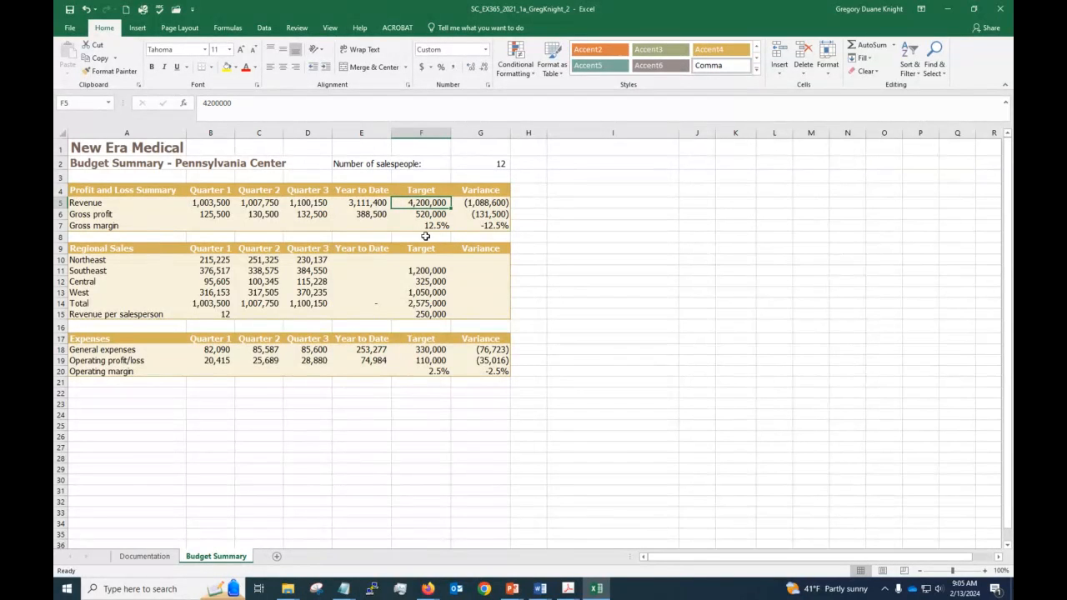
Enter the formula =B6/B5 in cell B7 to calculate the Quarter 1 gross margin.
left_click(210, 223)
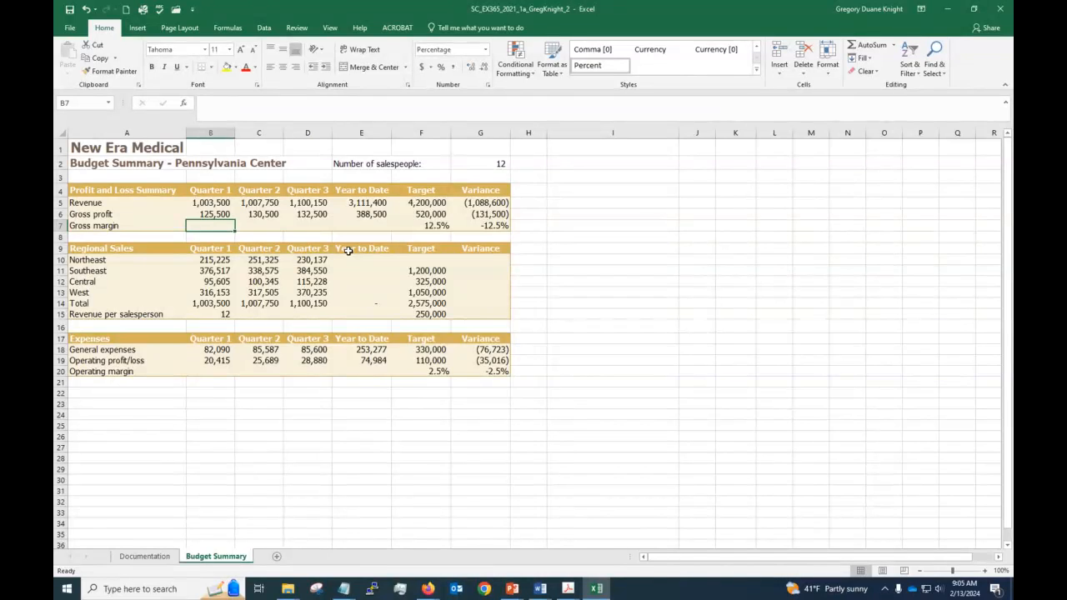
type("=")
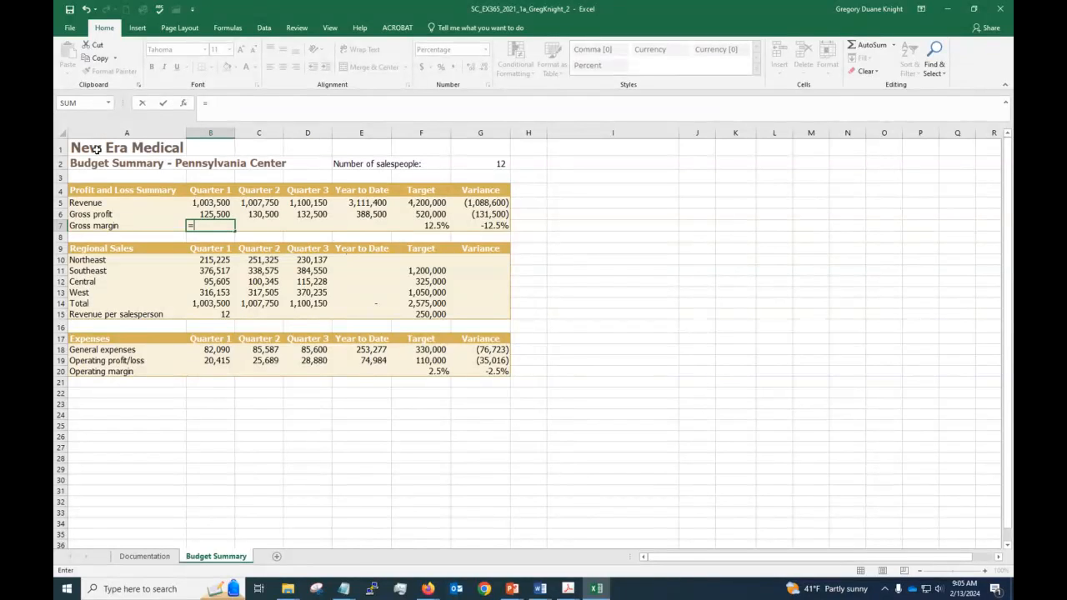
left_click(202, 212)
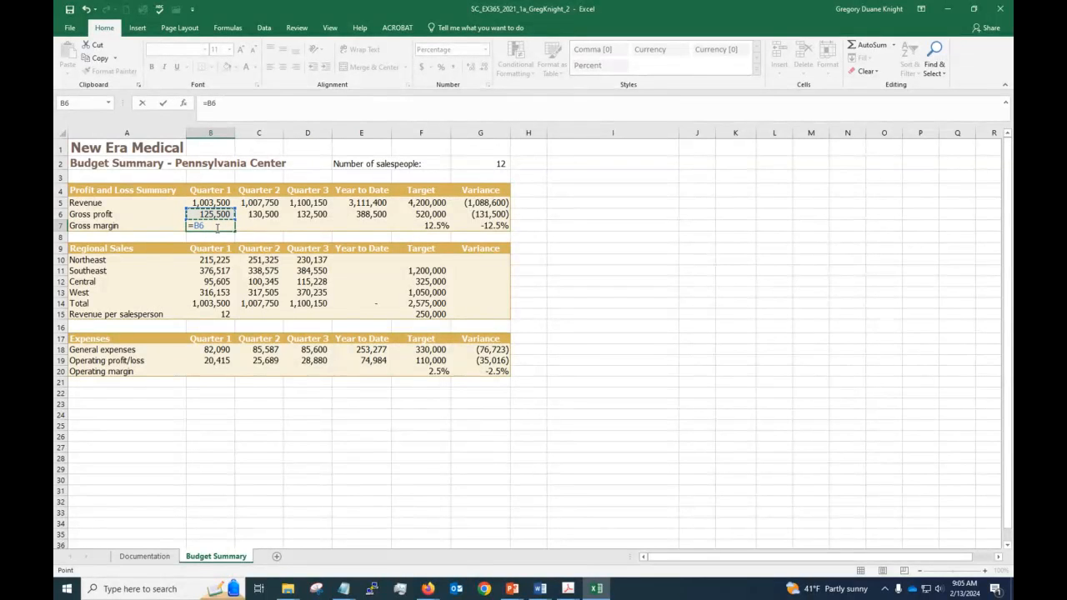
type("/")
left_click(205, 202)
key("Return")
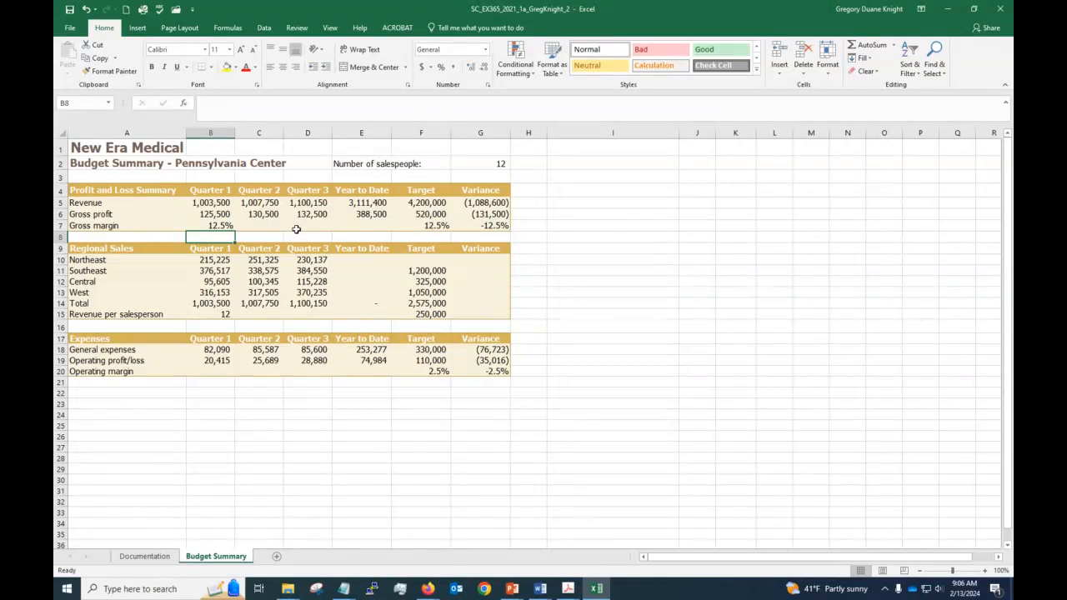
Fill the gross margin formula from B7 across to C7:E7 and deselect the range.
key("Up")
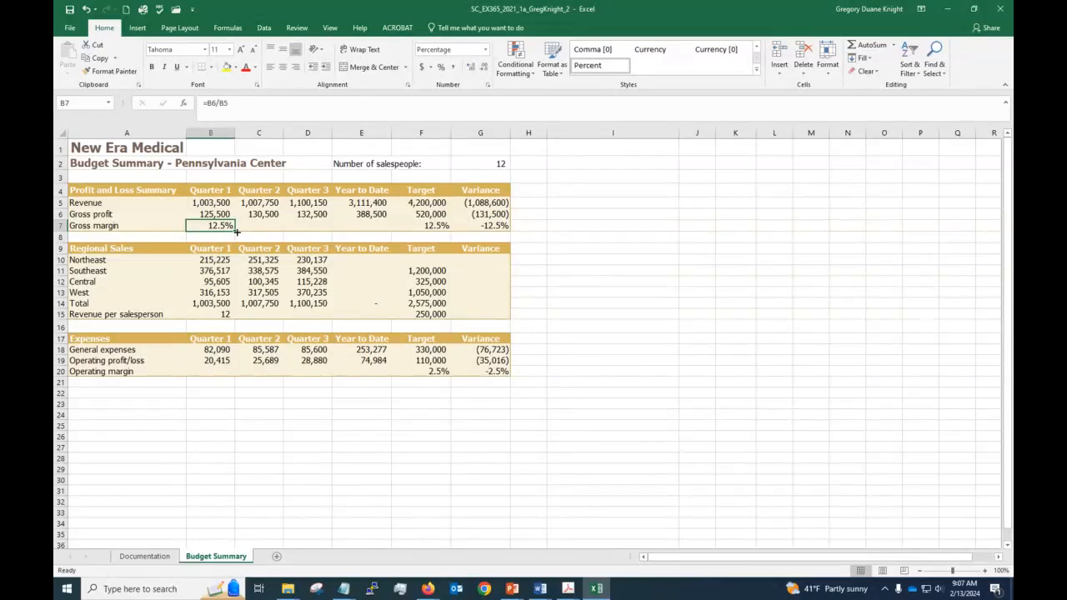
left_click_drag(236, 232, 392, 233)
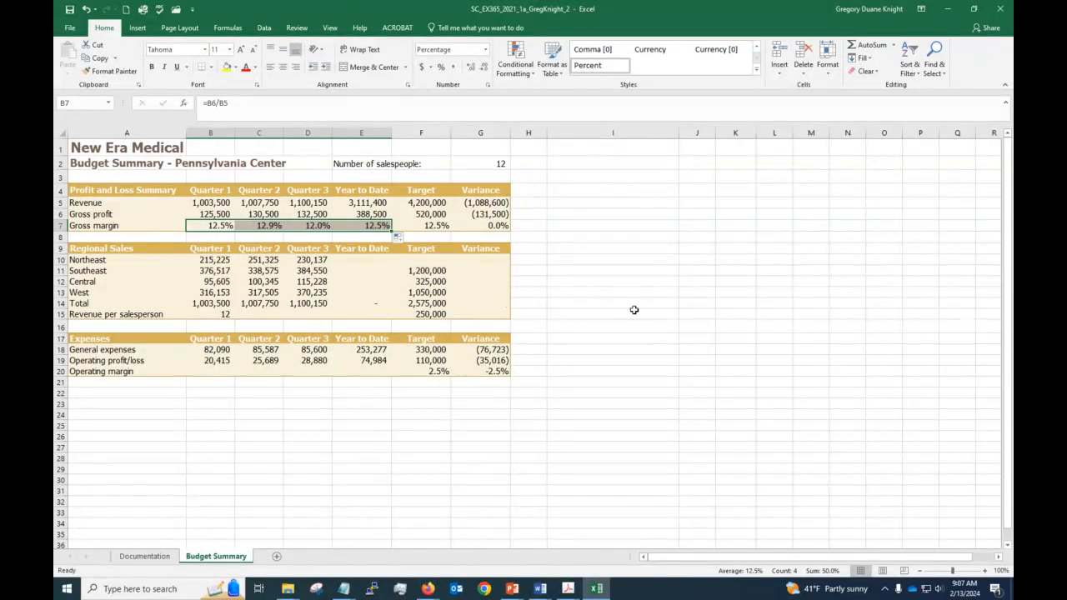
left_click(688, 303)
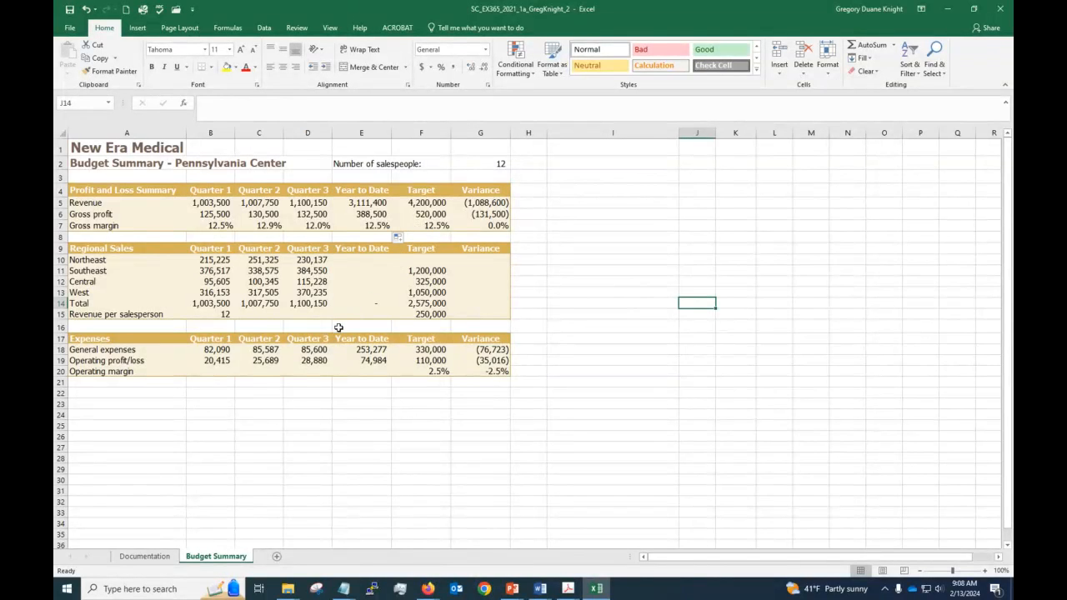
Total B10:D10 in cell E10 with AutoSum and fill the year-to-date formula down to E11:E13.
left_click(353, 261)
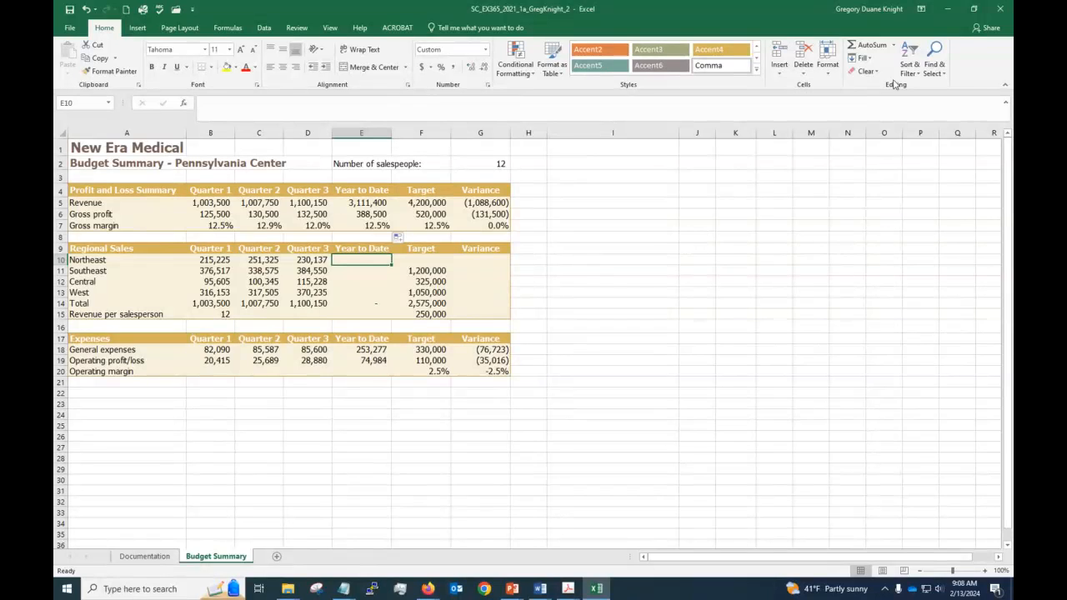
left_click(872, 45)
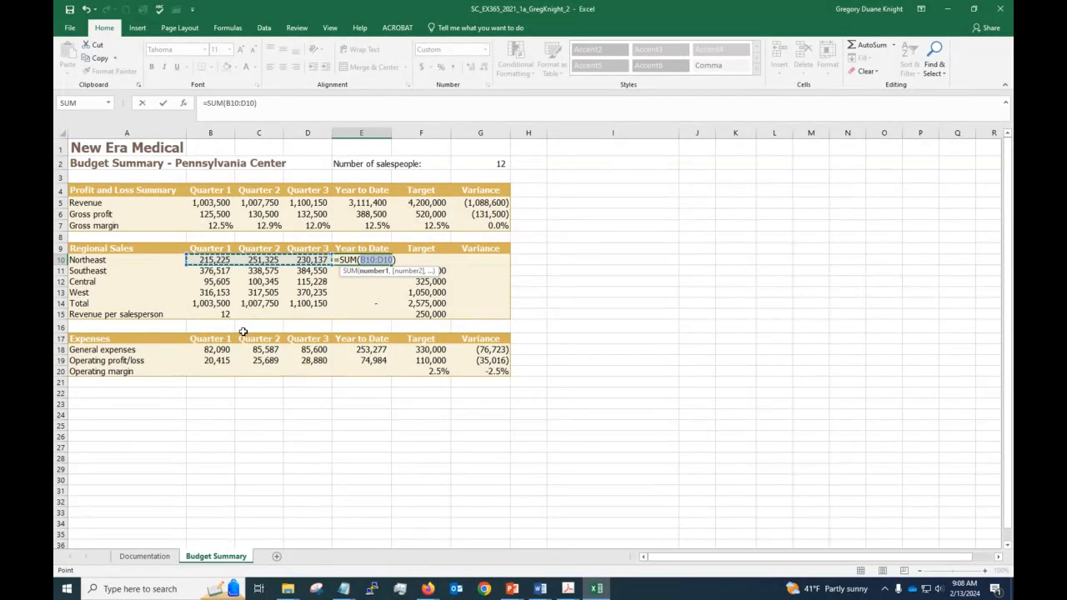
key("Return")
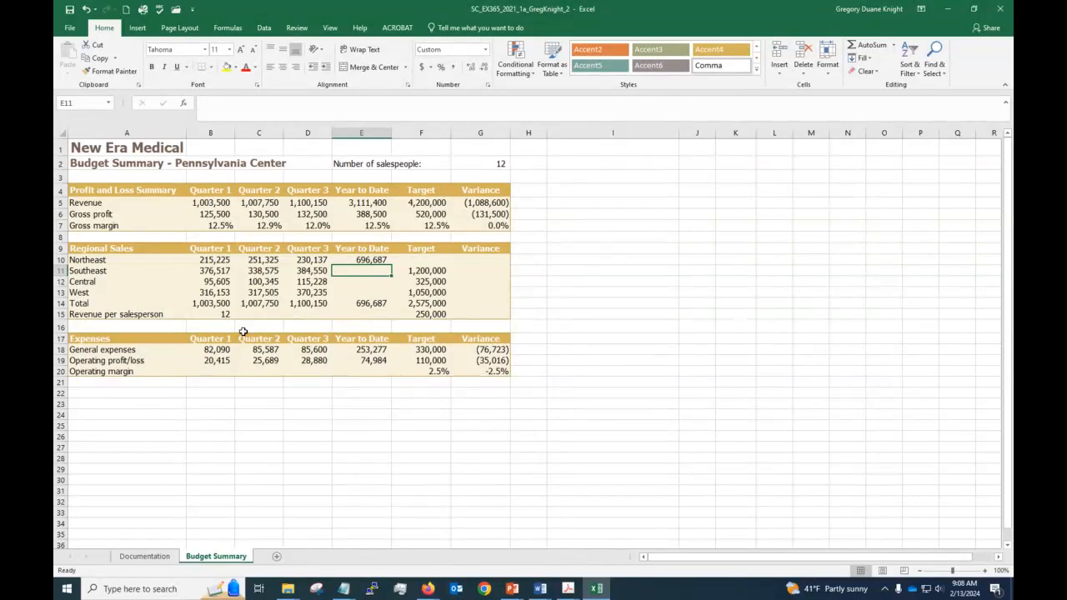
left_click(342, 262)
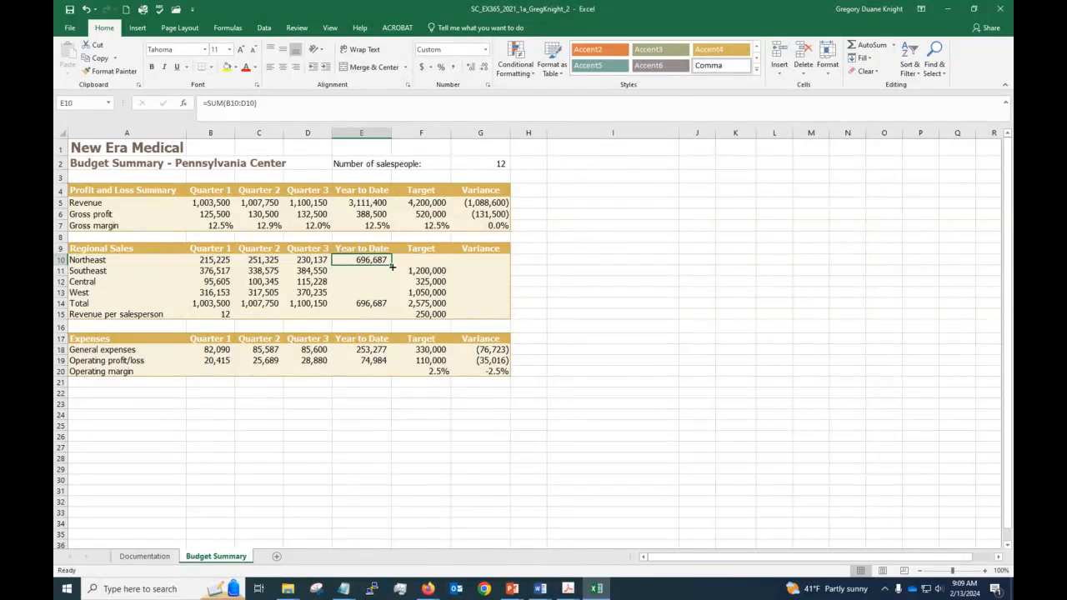
left_click_drag(392, 266, 406, 293)
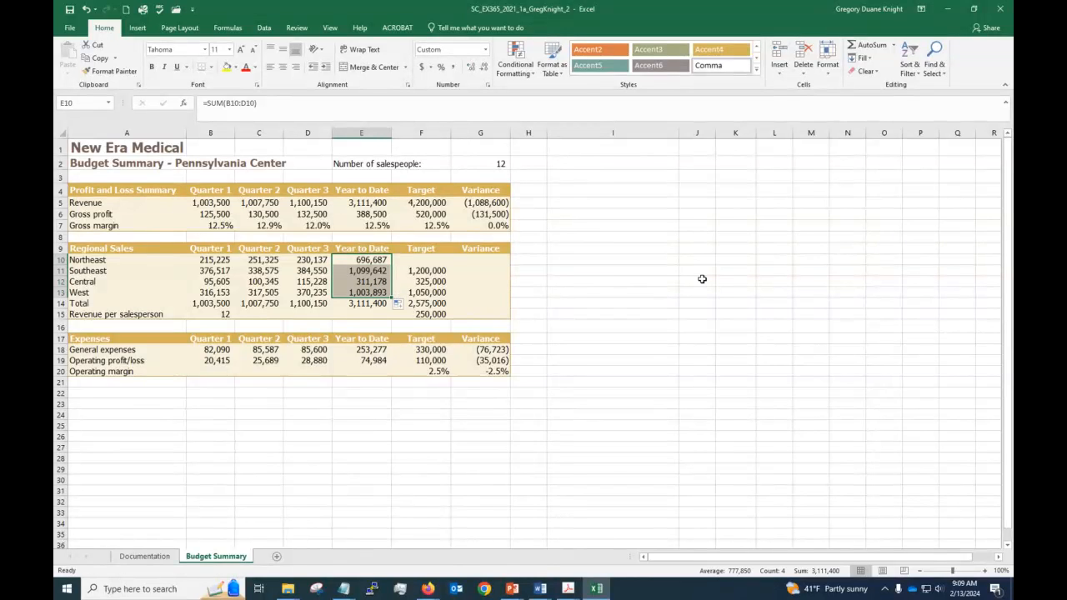
Highlight the Southeast, Central and West quarterly sales rows one after another to review the ranges being summed.
left_click_drag(200, 271, 300, 271)
left_click_drag(193, 281, 294, 281)
left_click_drag(208, 293, 310, 291)
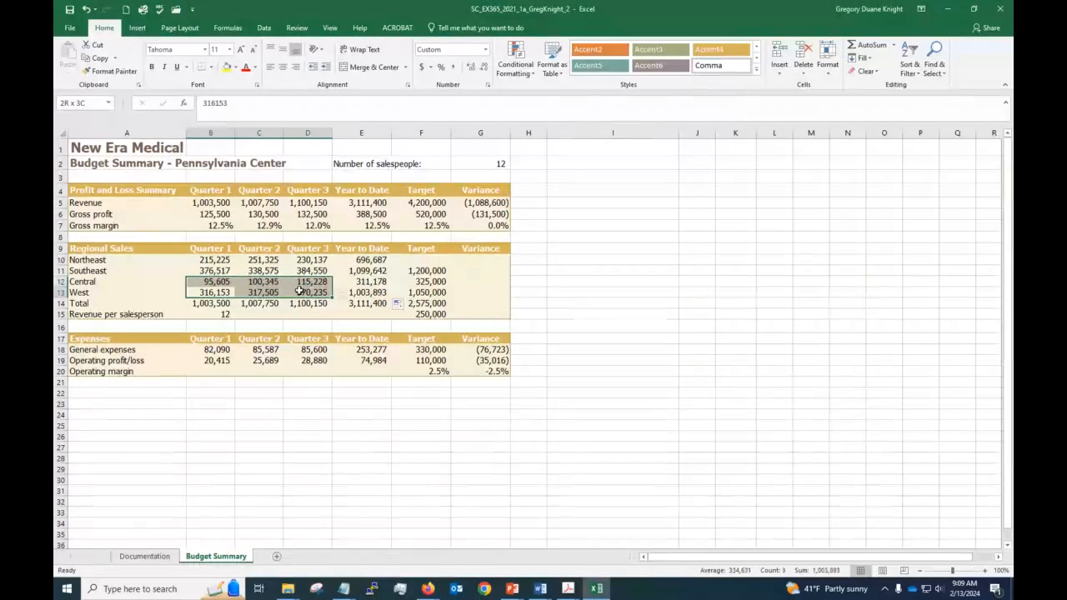
Review the regional year-to-date values in E10:E13 against the total formula in E14, then deselect them.
left_click_drag(359, 259, 357, 292)
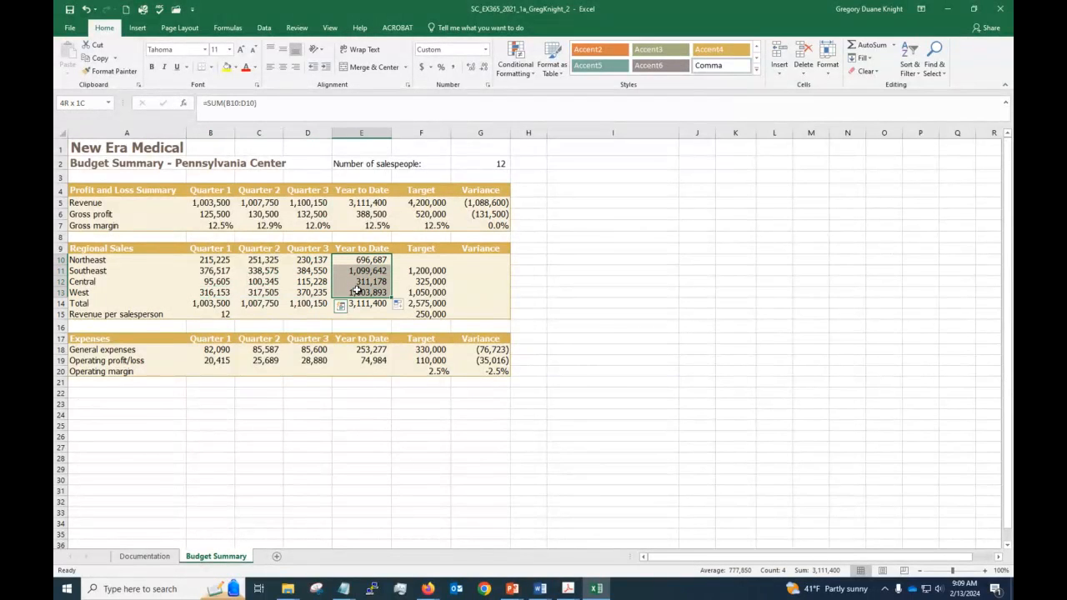
left_click(359, 306)
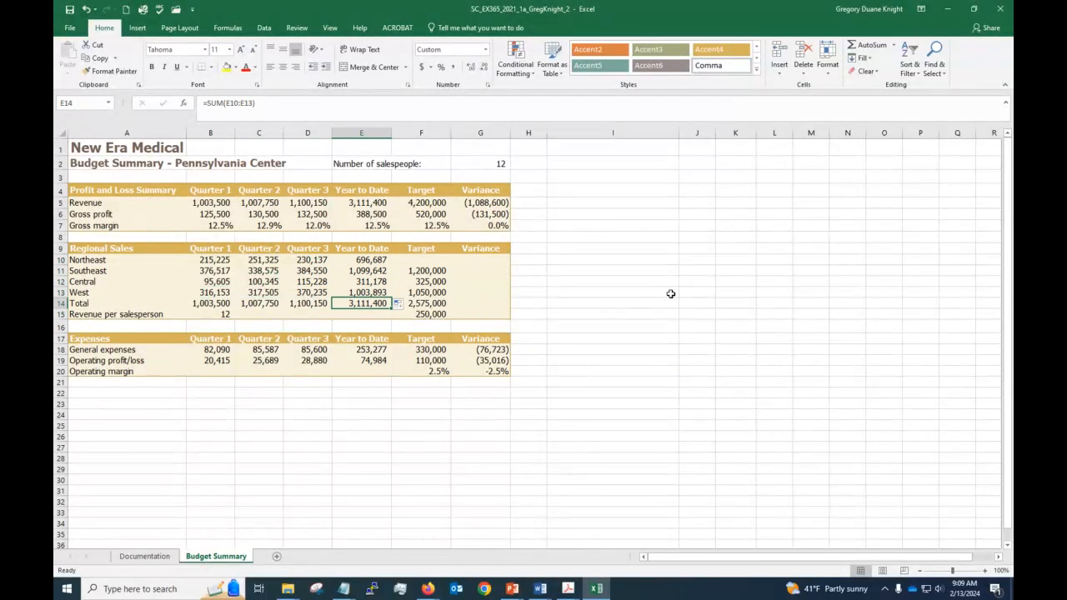
left_click(700, 281)
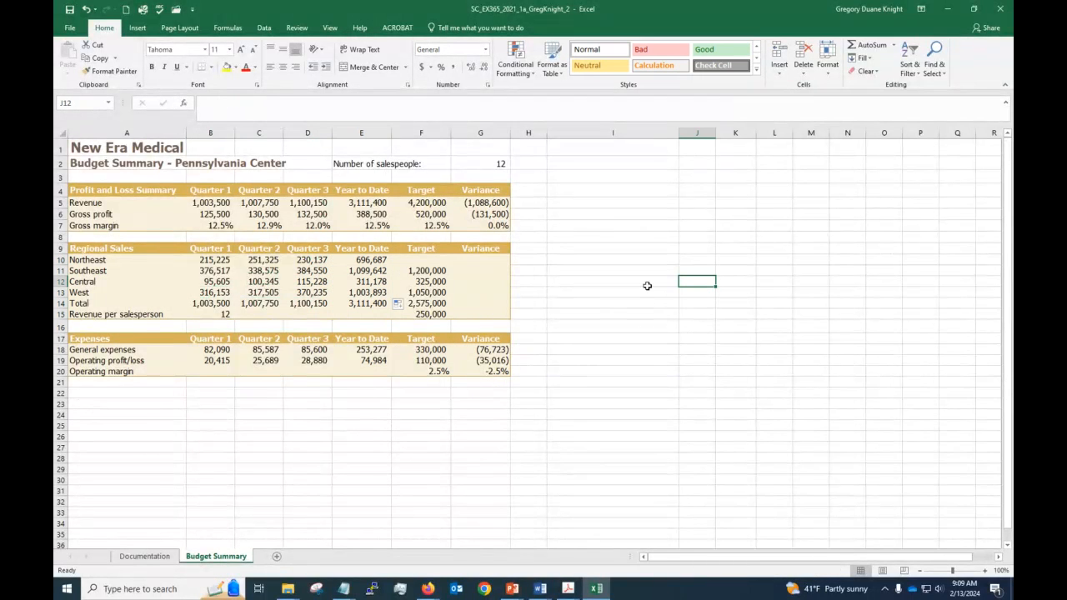
Save the workbook and enter 925000 as the Northeast sales target in cell F10.
left_click(69, 11)
left_click(410, 260)
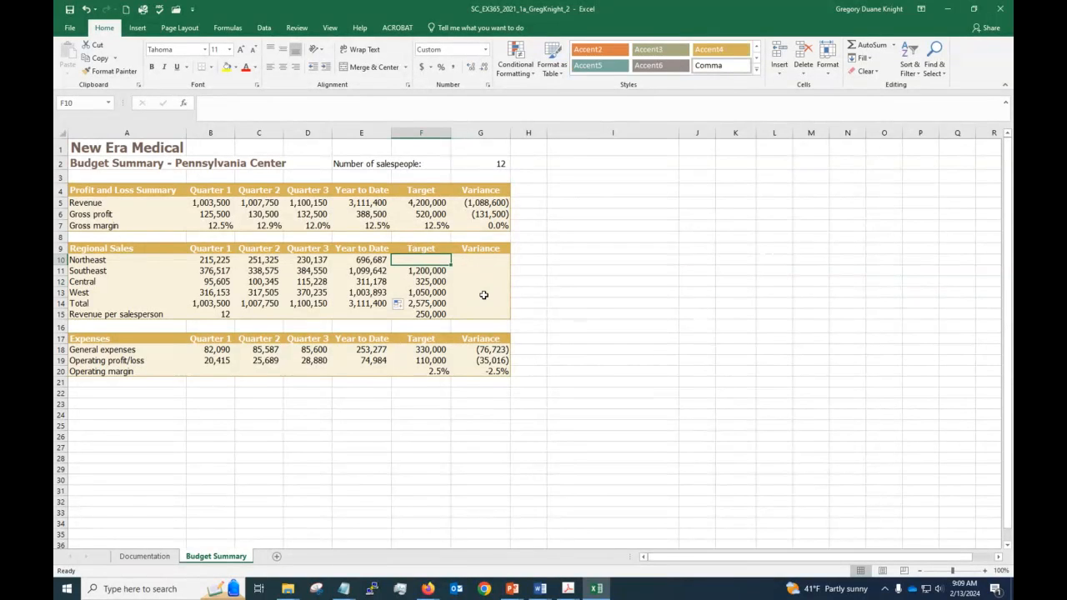
type("92")
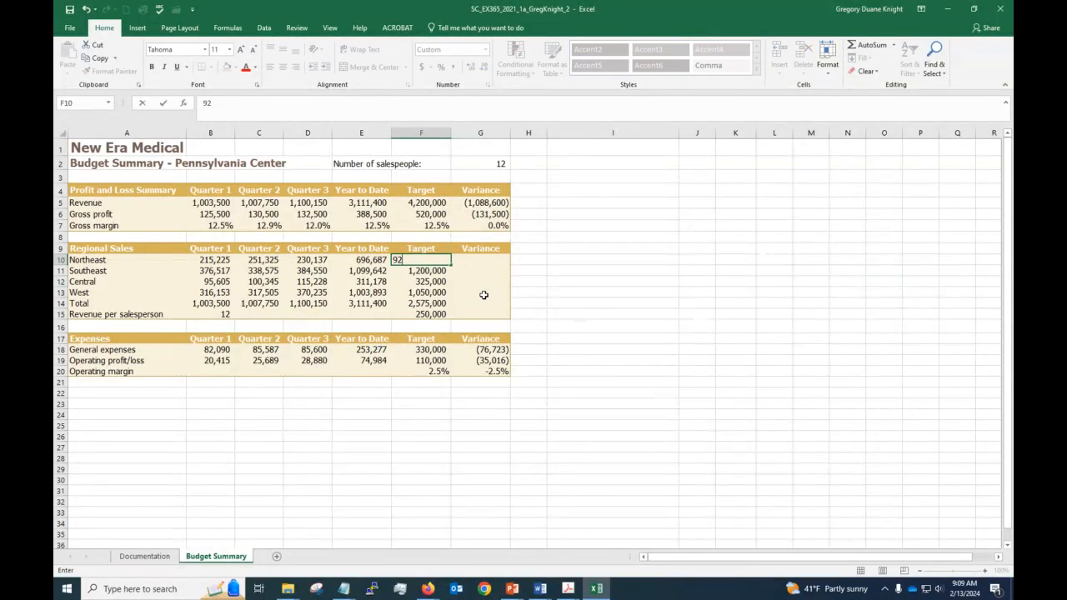
type("5000")
key("Return")
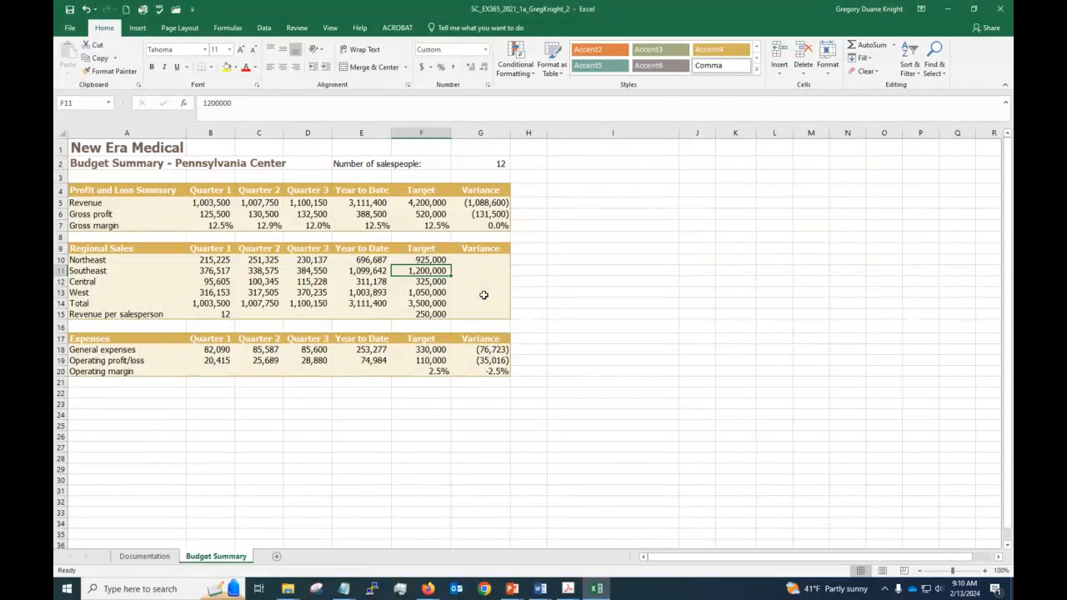
left_click(480, 261)
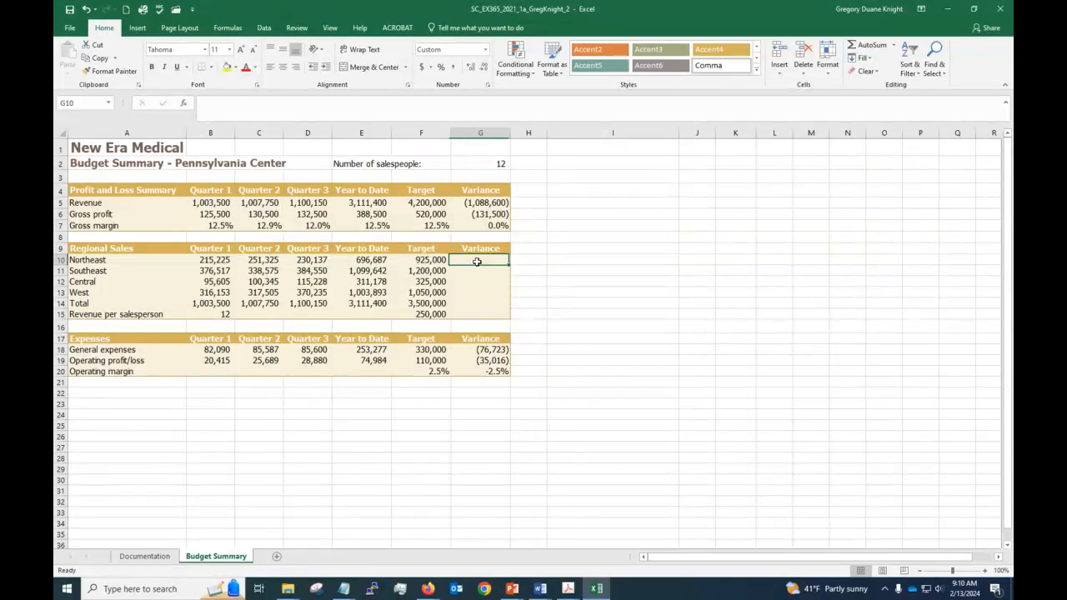
left_click(59, 260)
left_click_drag(517, 264, 533, 275)
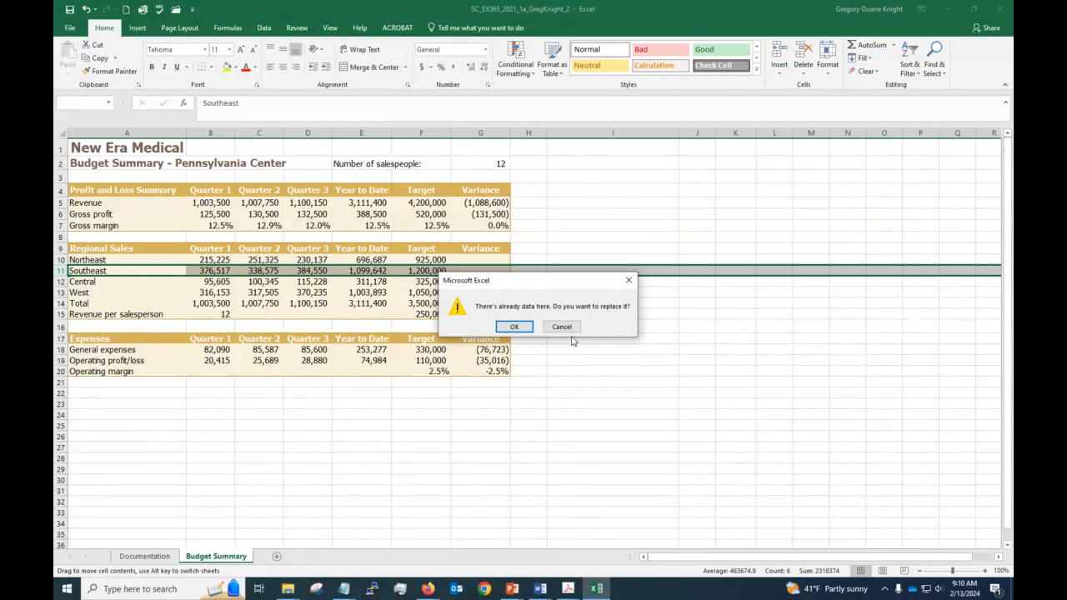
key("Escape")
Enter the formula =E10-F10 in cell G10 to calculate the Northeast sales variance.
left_click(478, 264)
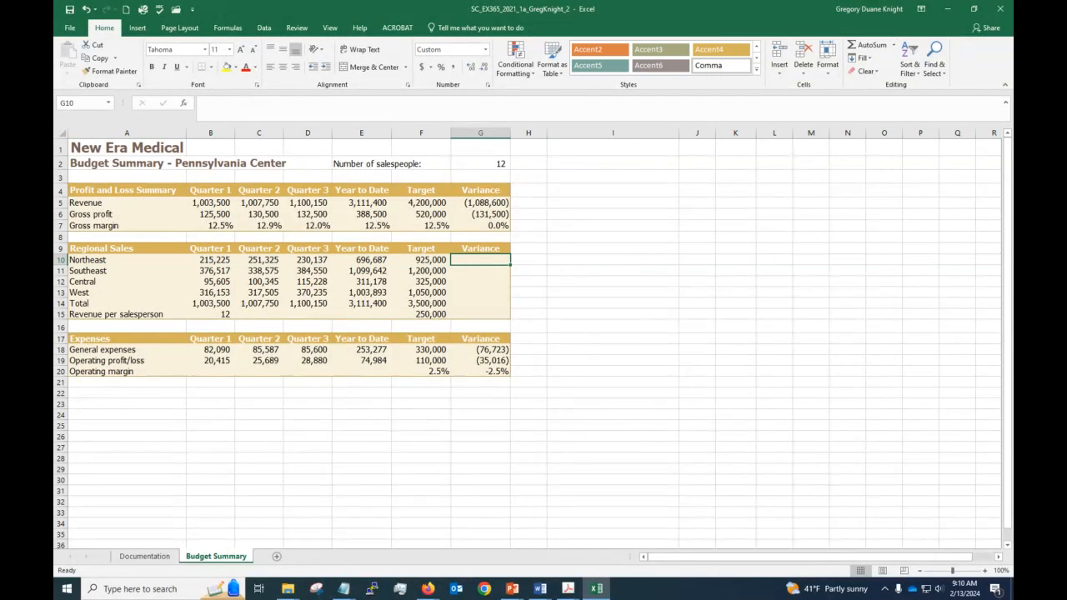
type("=")
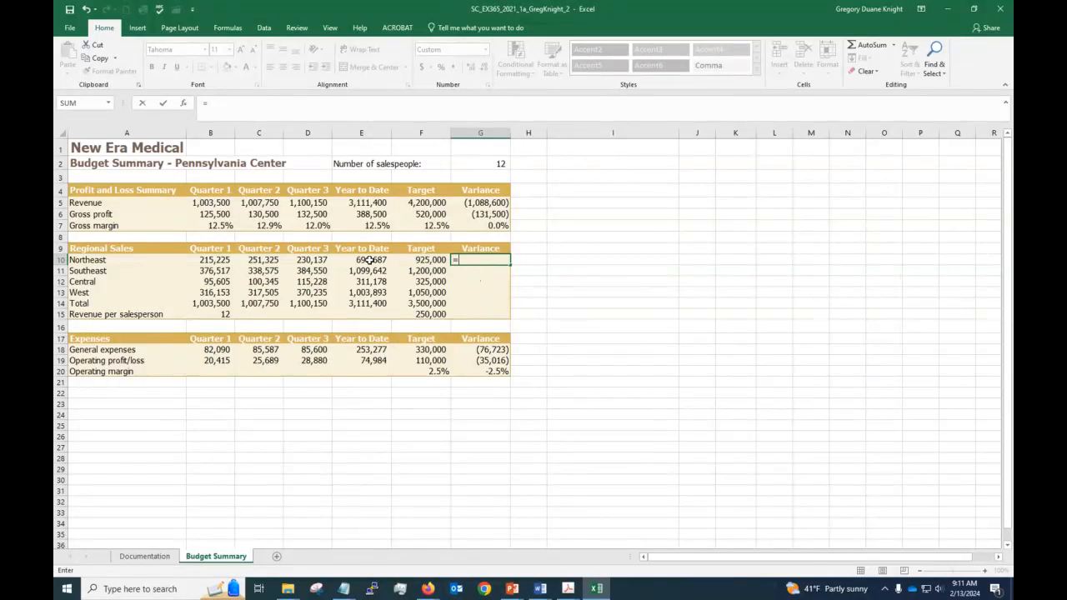
left_click(361, 258)
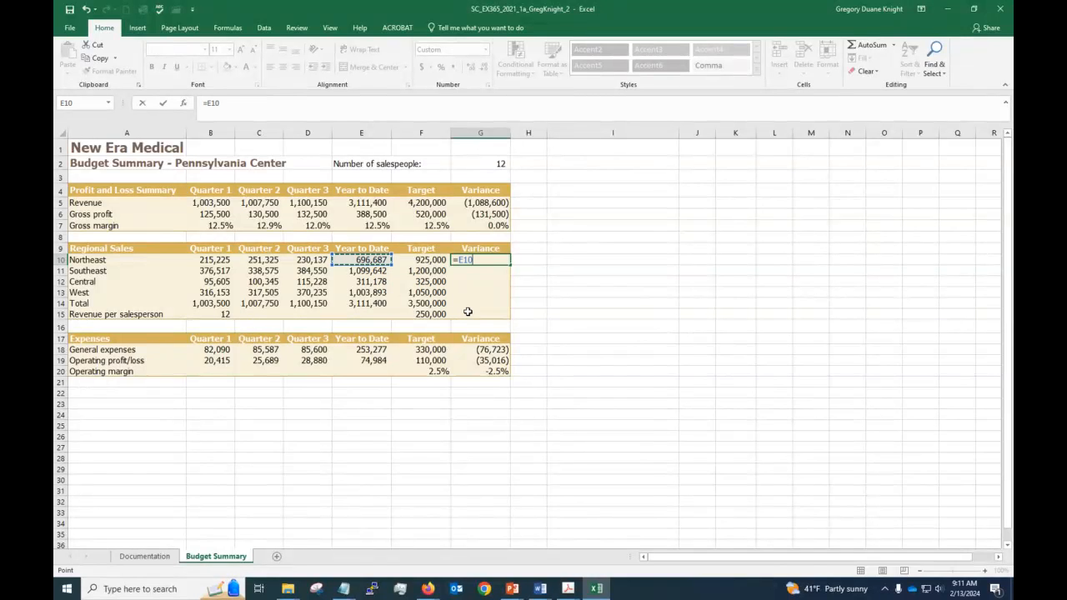
type("-")
left_click(425, 261)
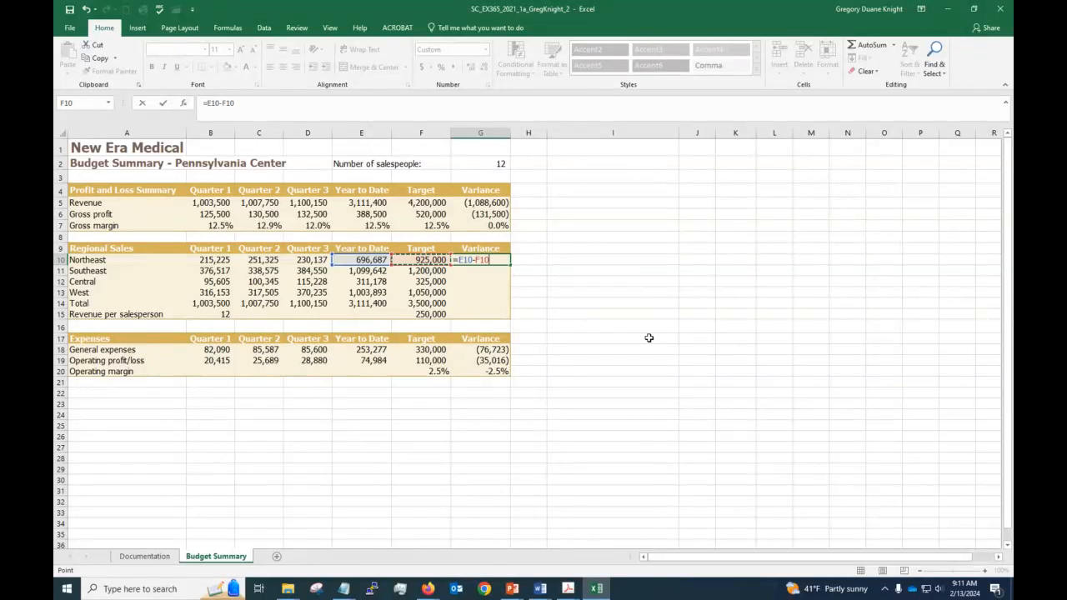
key("Return")
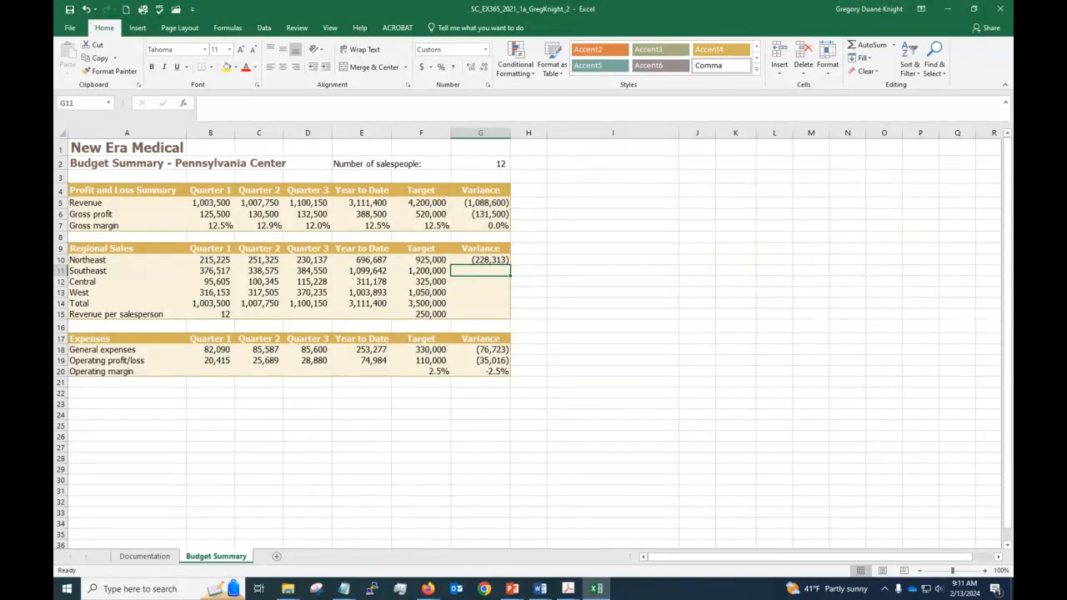
Copy the variance formula from G10, paste only the formula into G11:G14, and deselect the range.
key("Up")
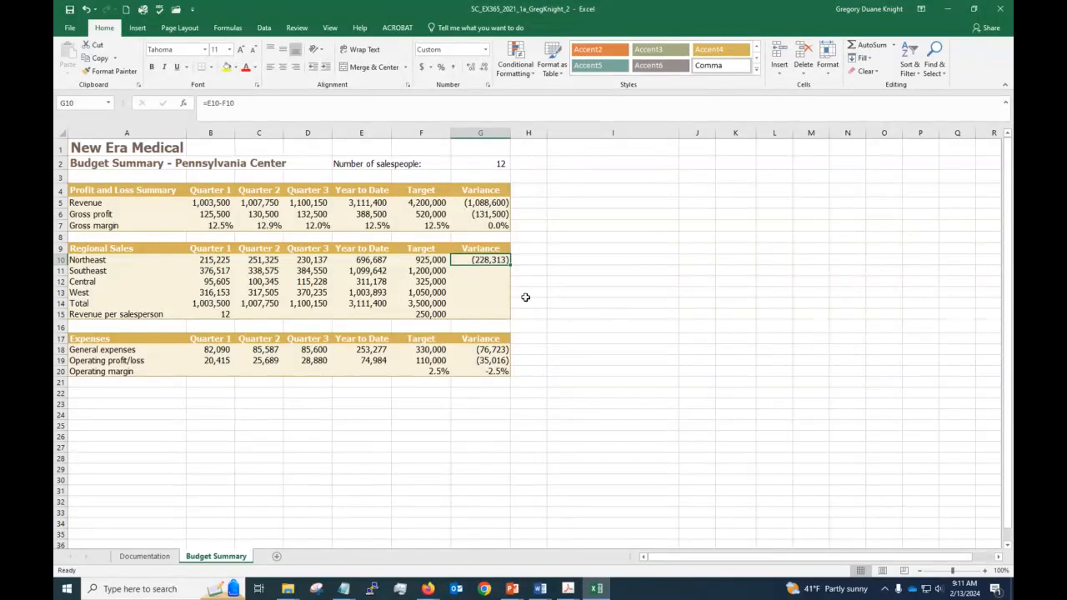
right_click(480, 262)
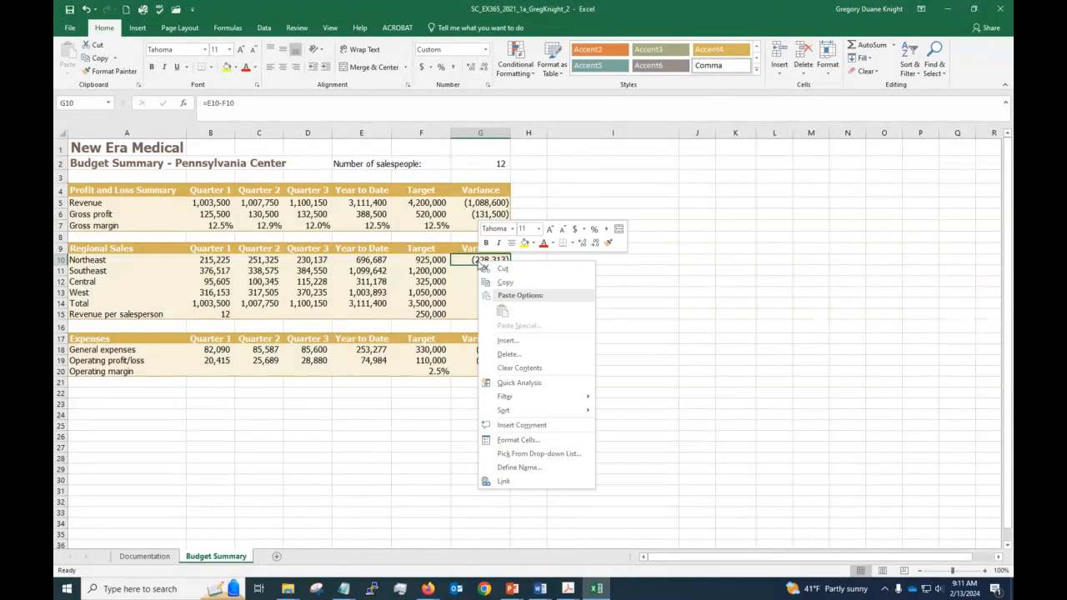
left_click(506, 281)
left_click(475, 293)
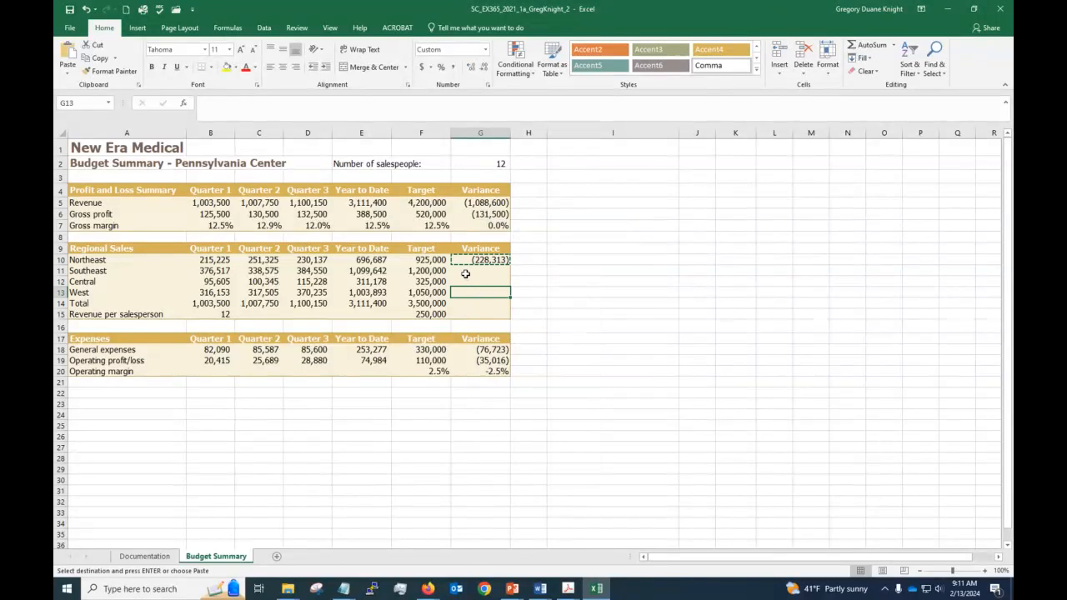
mouse_move(465, 274)
left_mouse_down()
mouse_move(464, 290)
mouse_move(467, 276)
left_mouse_up()
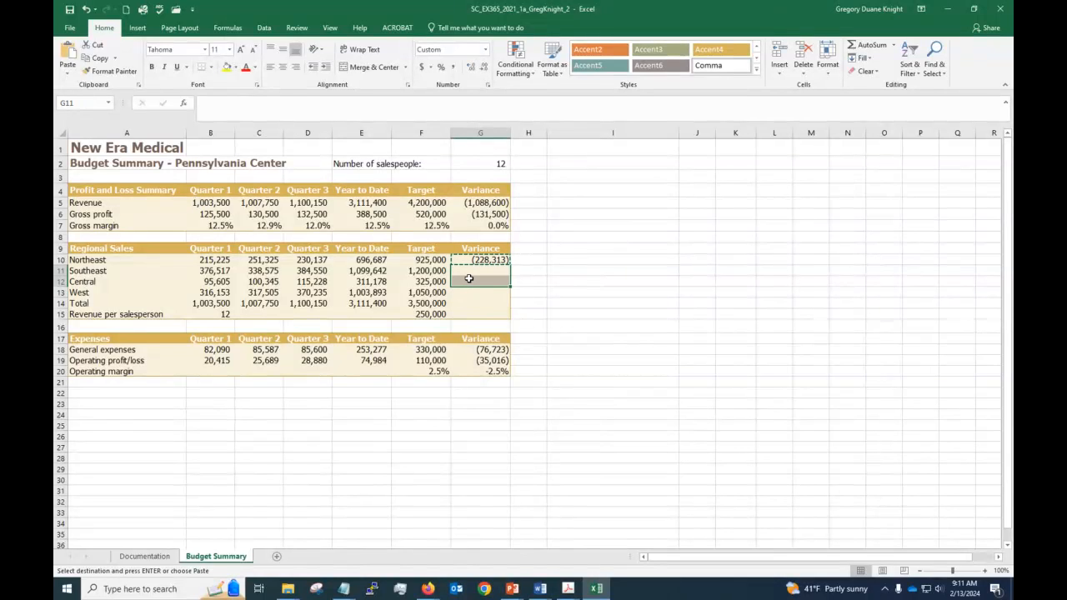
left_click(684, 325)
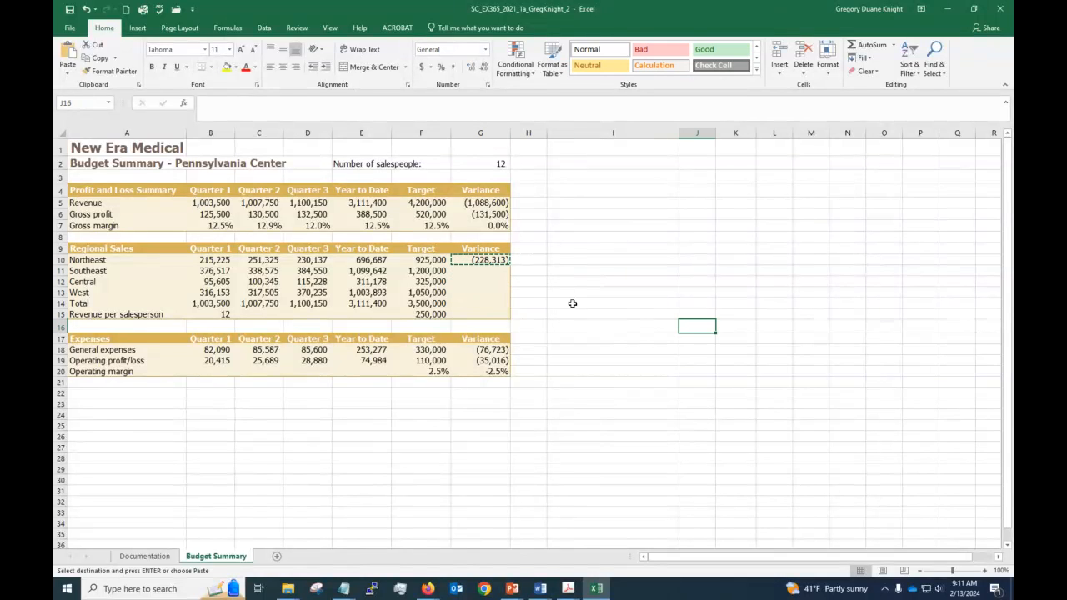
left_click(473, 274)
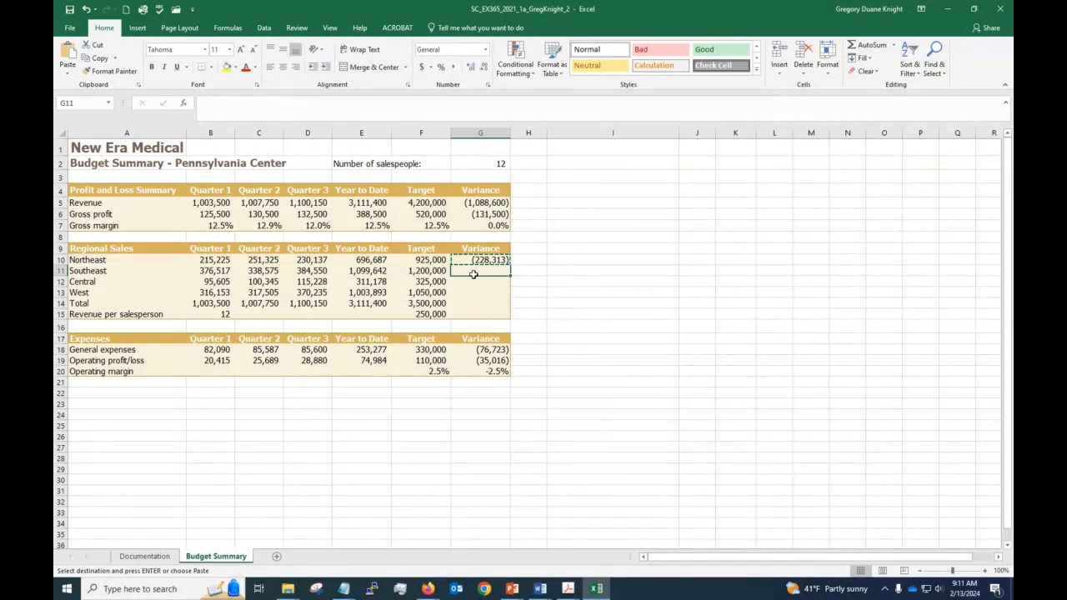
left_click_drag(473, 274, 472, 299)
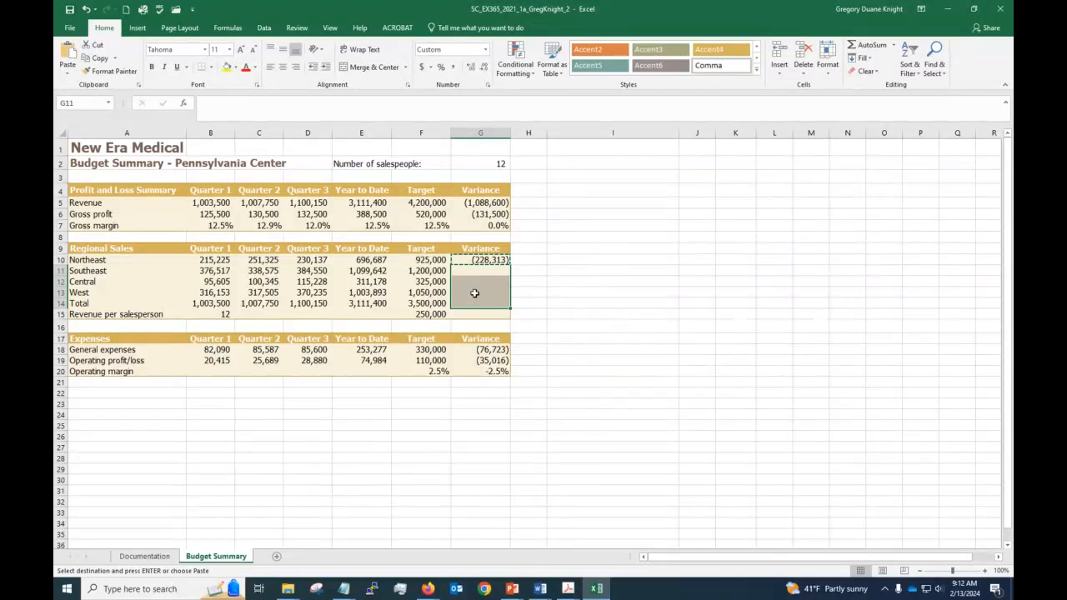
right_click(476, 295)
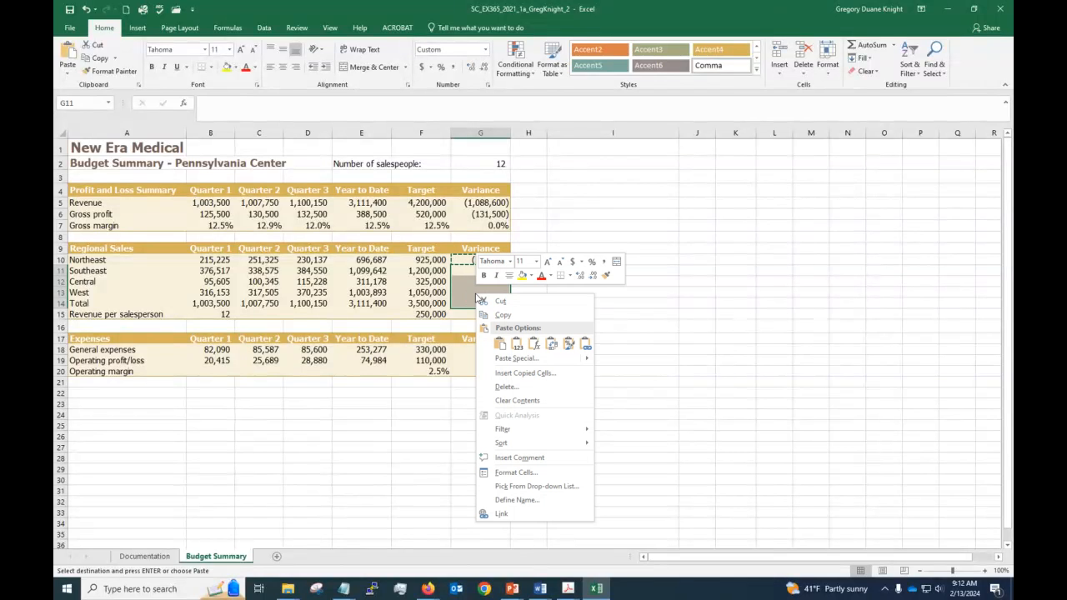
left_click(501, 349)
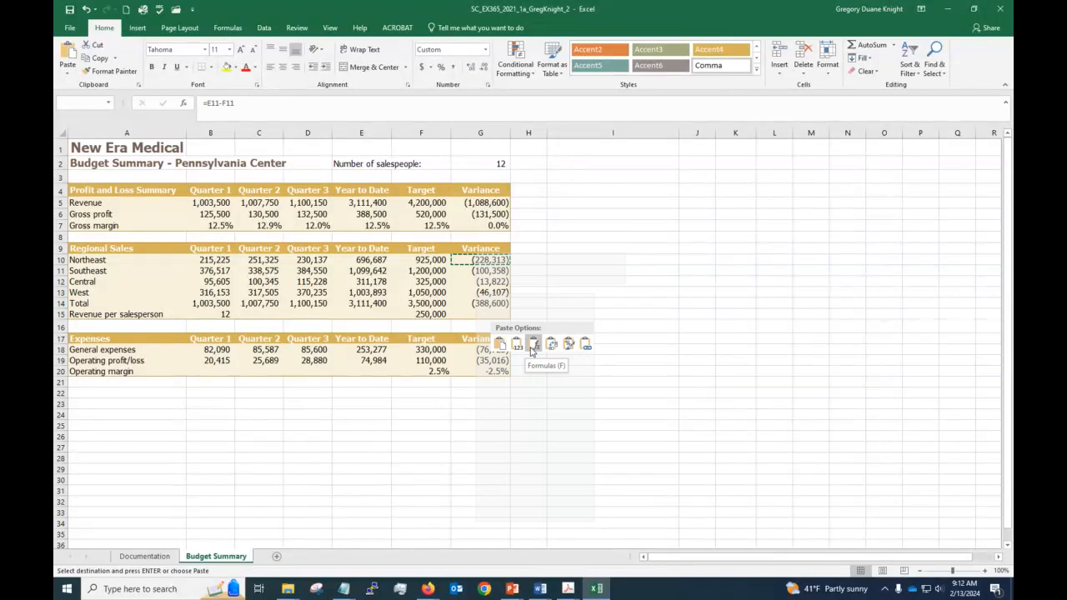
left_click(534, 349)
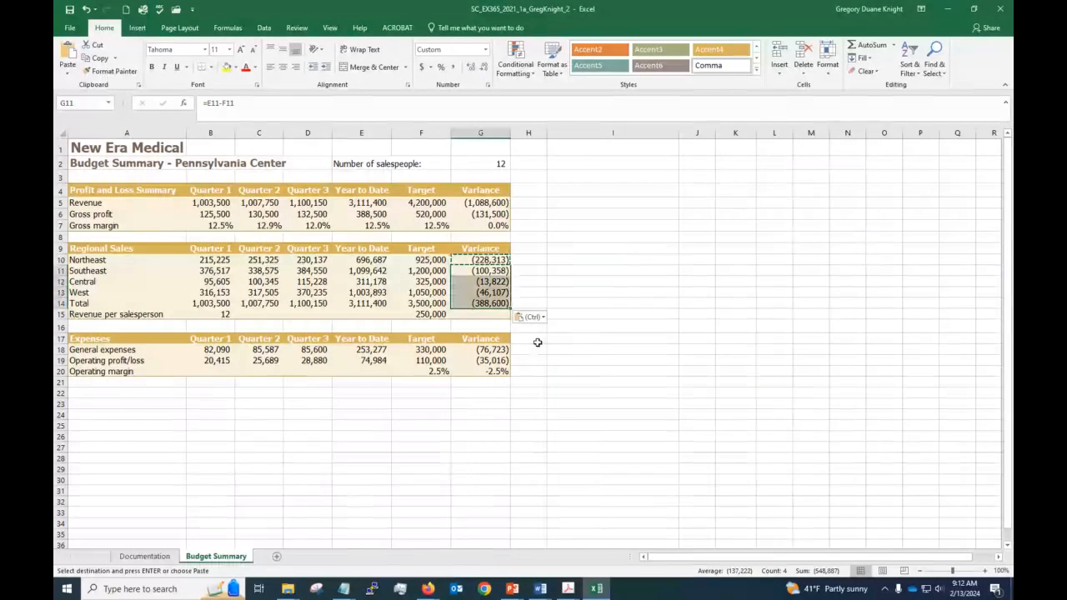
left_click(633, 290)
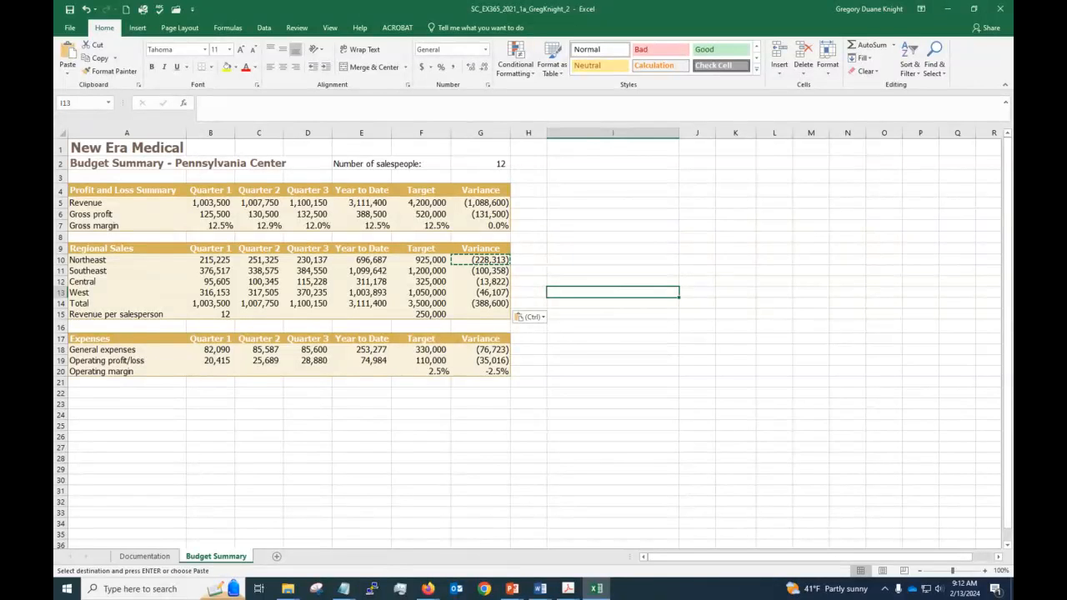
Switch to Word to consult the project instructions, return to the Excel workbook, and clear the copy marquee around G10.
key("alt+Tab")
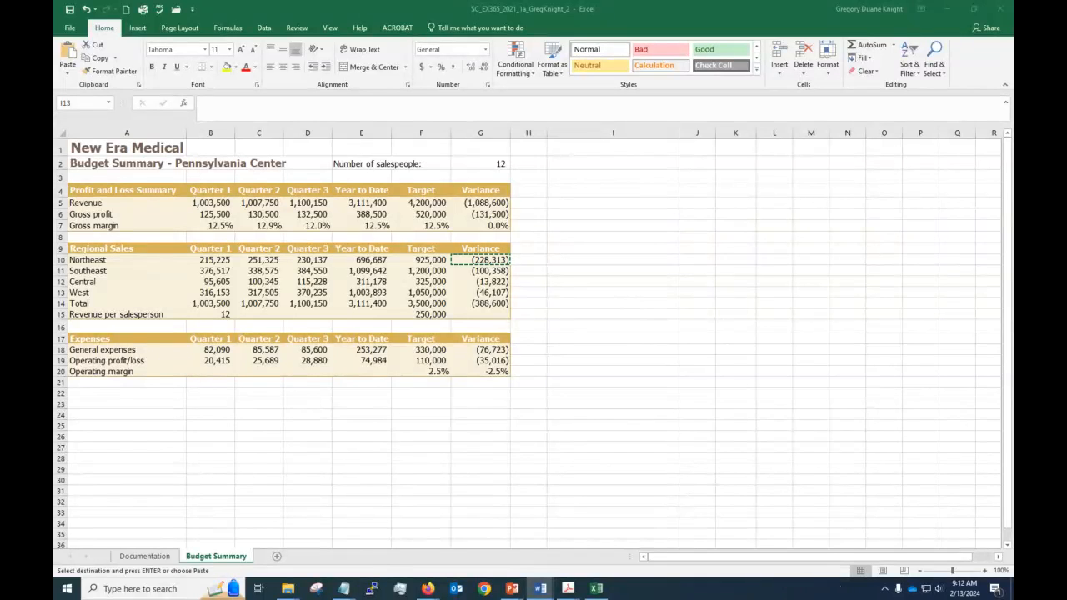
key("ctrl+v")
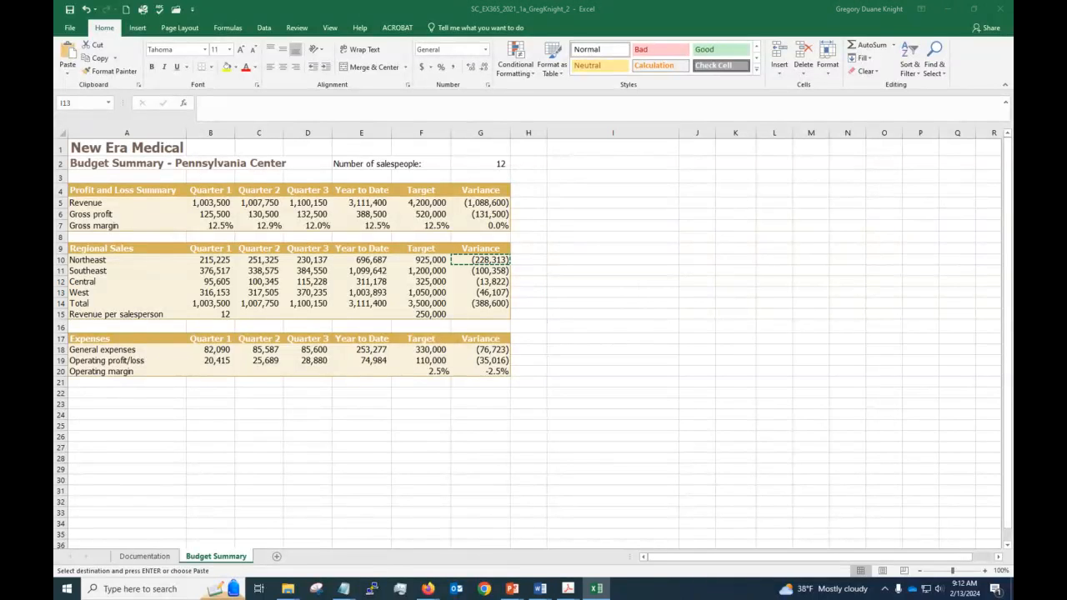
key("alt+Tab")
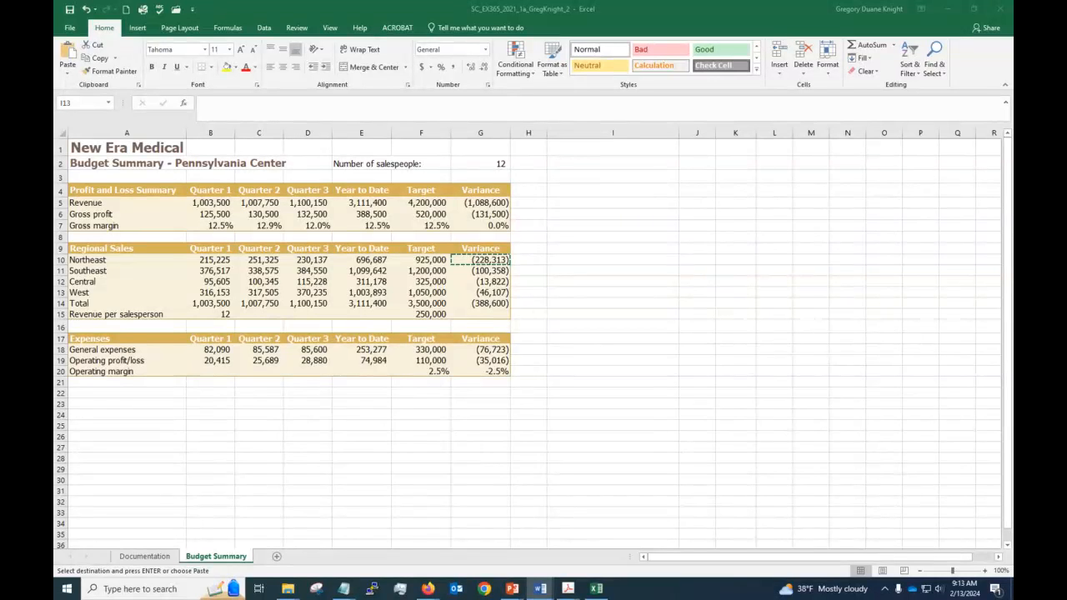
key("Escape")
Replace the contents of B15 with the formula =B14/G2 to calculate Quarter 1 revenue per salesperson.
left_click(473, 158)
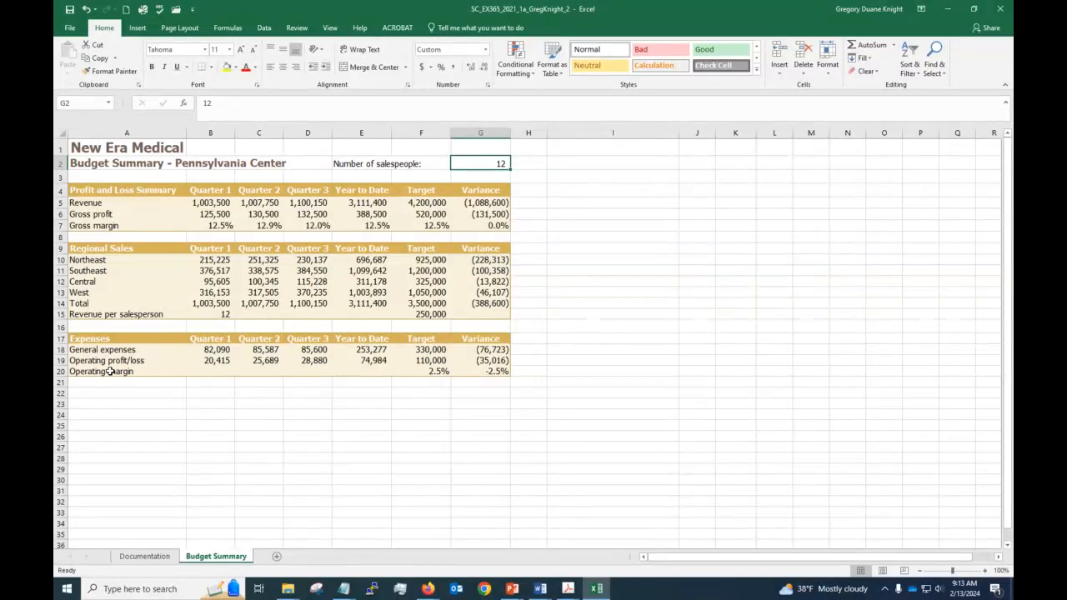
left_click(206, 313)
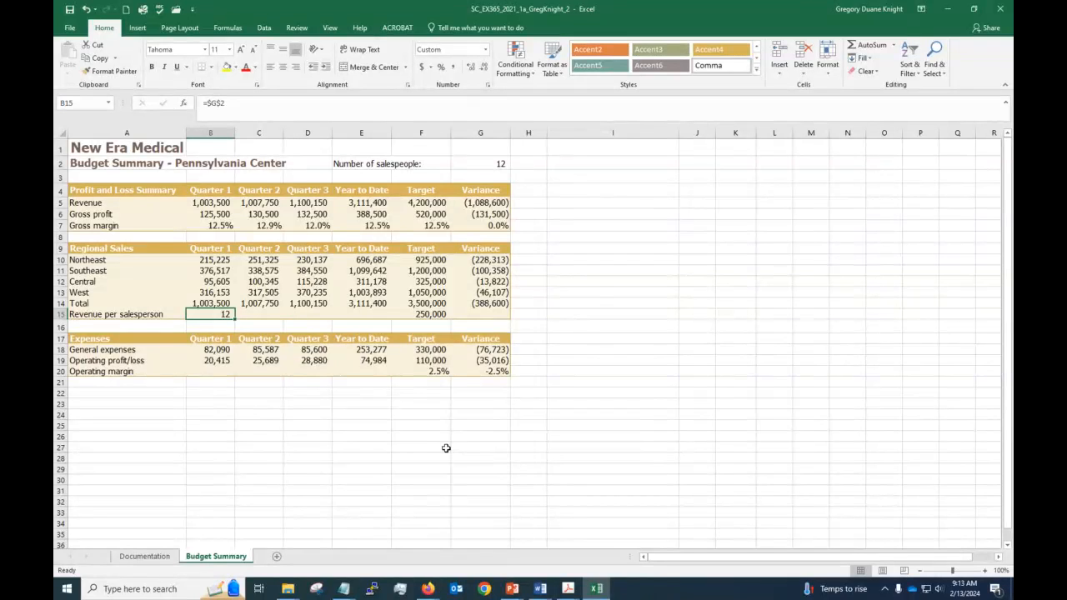
type("=")
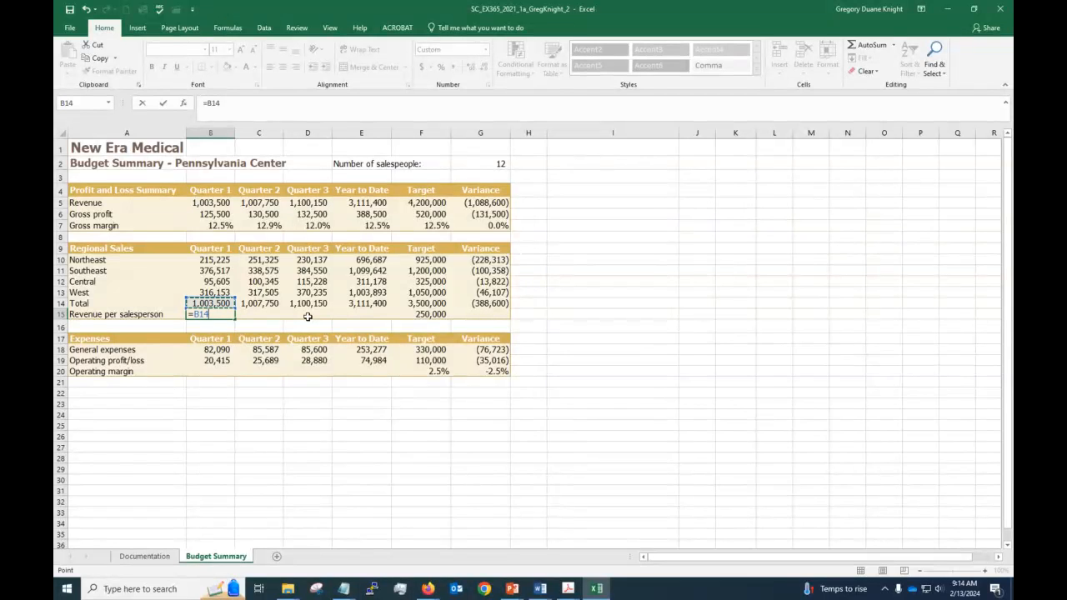
type("/")
left_click(472, 162)
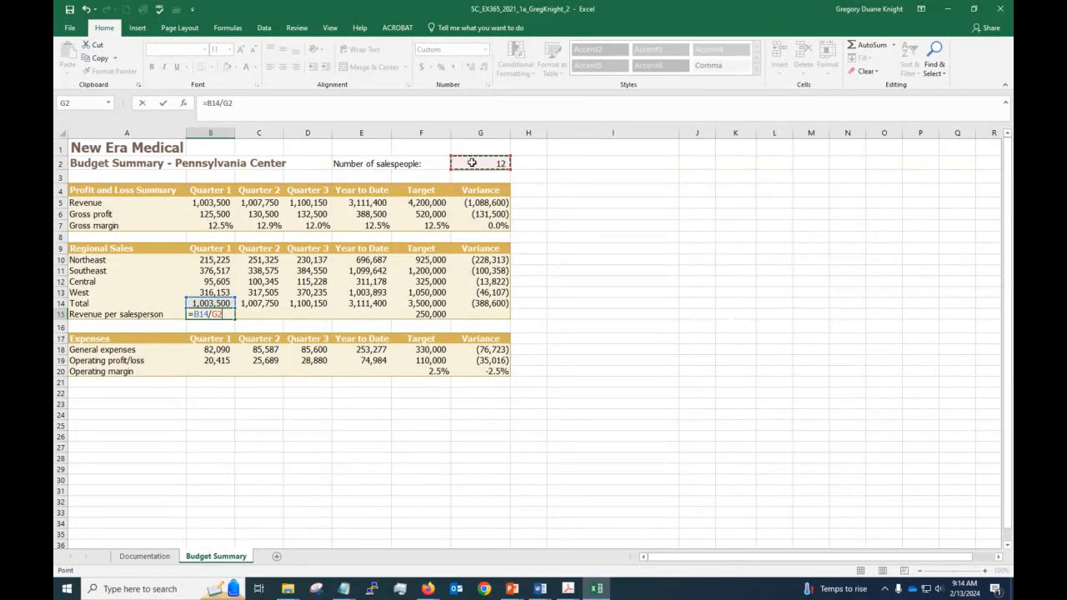
key("Return")
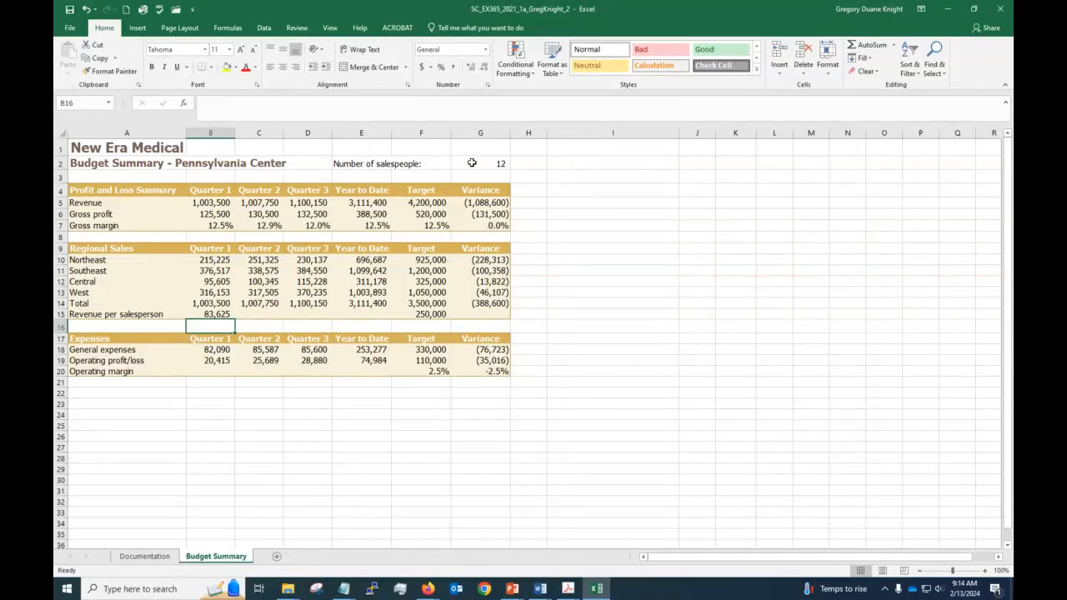
Try to fill the revenue per salesperson formula from B15 across C15:E15, and undo the fill.
left_click(208, 314)
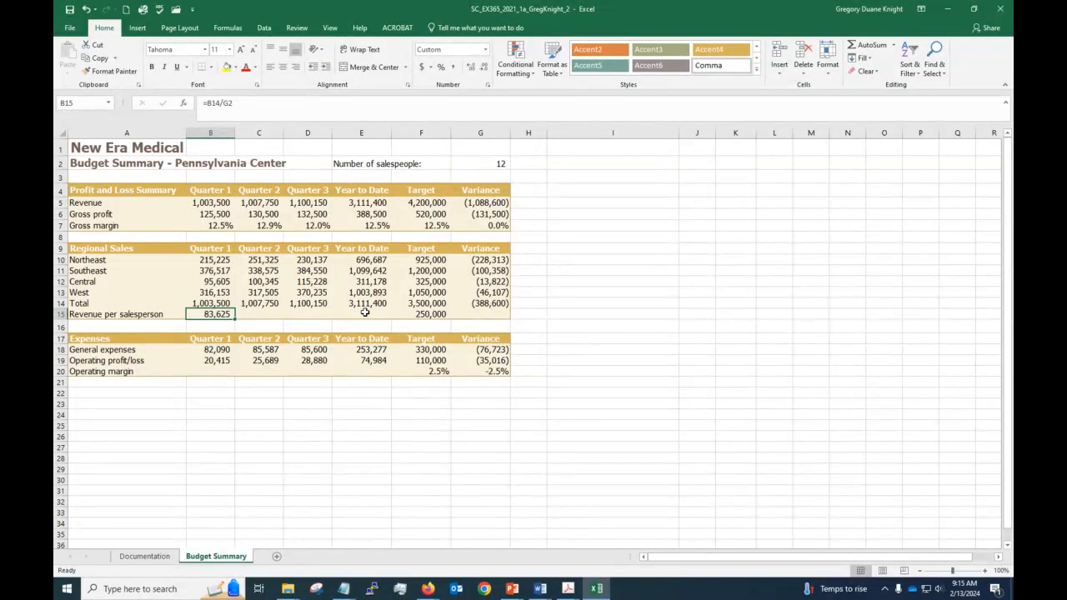
left_click(170, 317)
left_click(205, 315)
left_click_drag(236, 319, 365, 318)
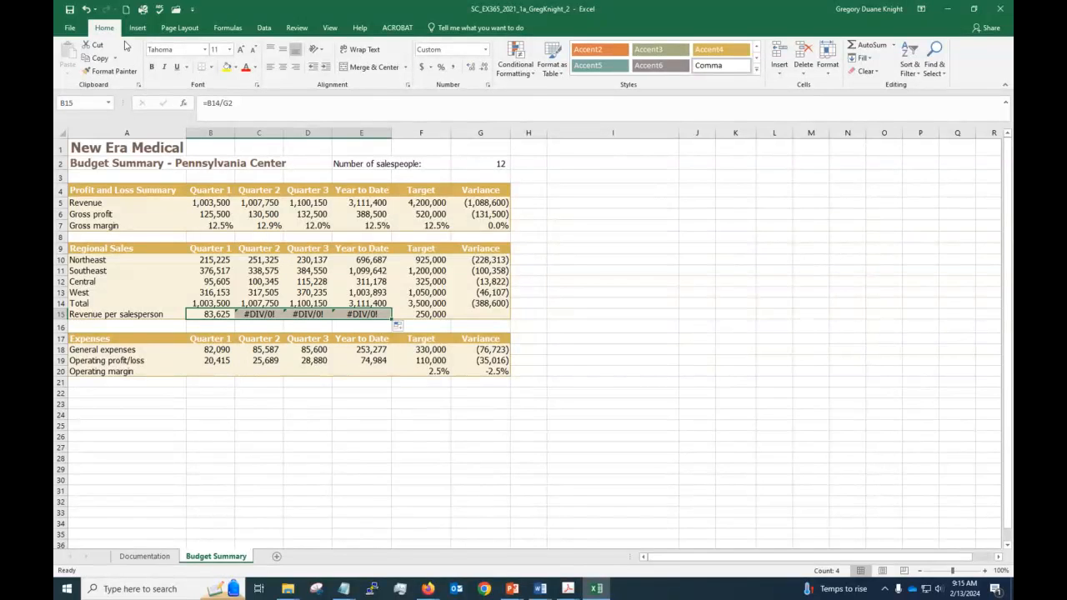
left_click(87, 9)
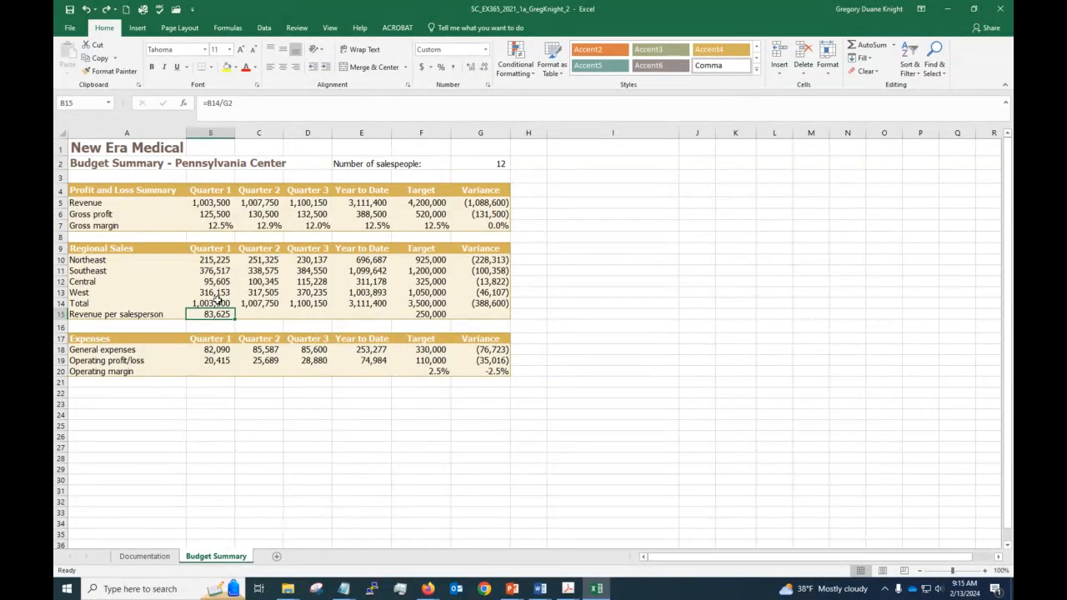
Try the fill from B15 across C15:E15 again, inspect the copied formulas in C15 and D15, and undo the fill.
double_click(197, 315)
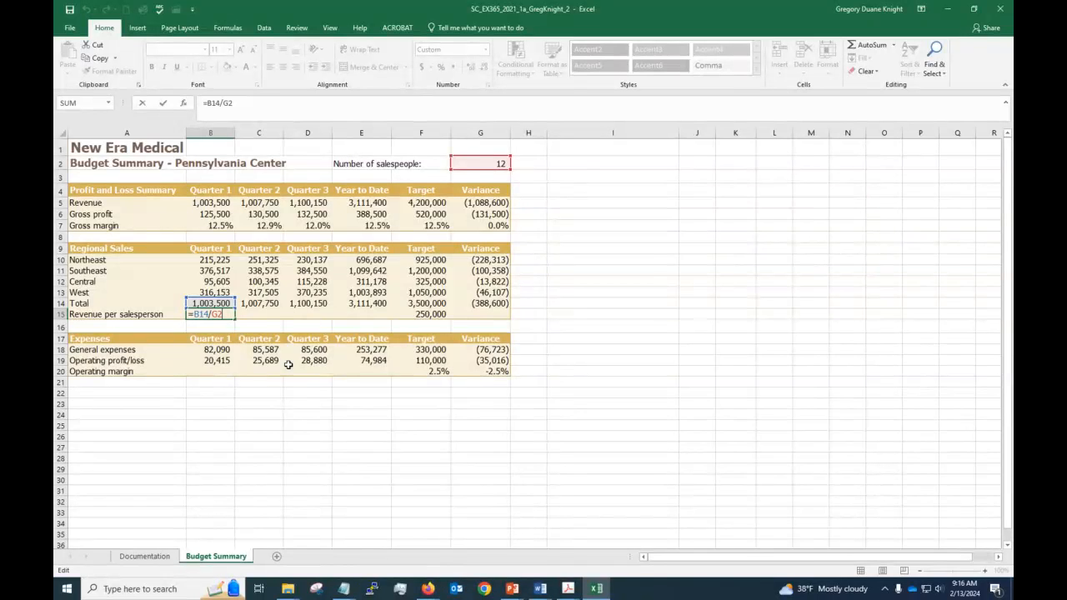
left_click(265, 330)
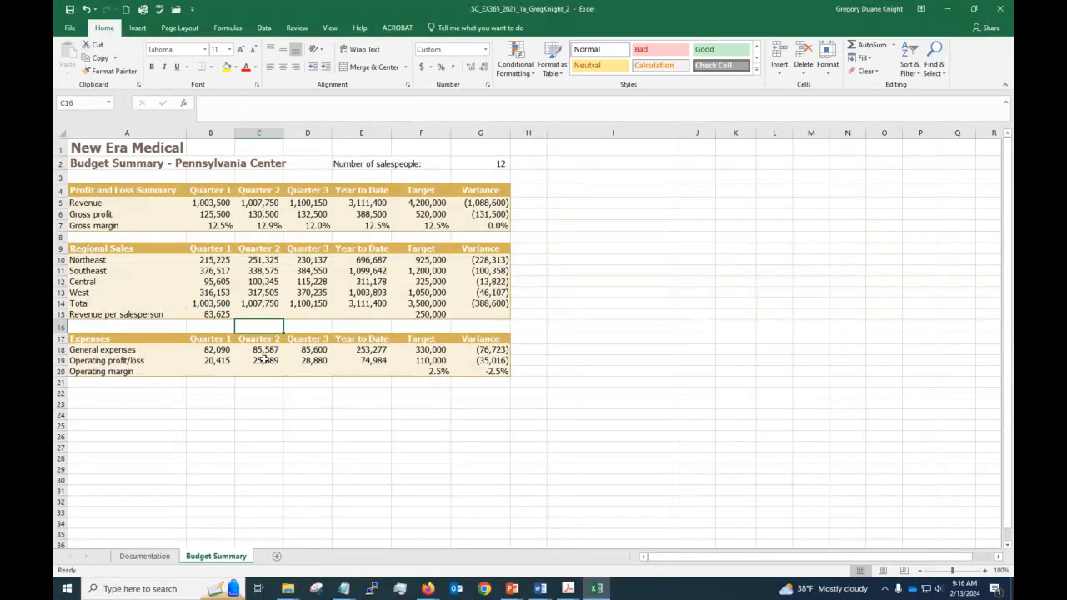
left_click(221, 316)
left_click_drag(233, 318, 386, 319)
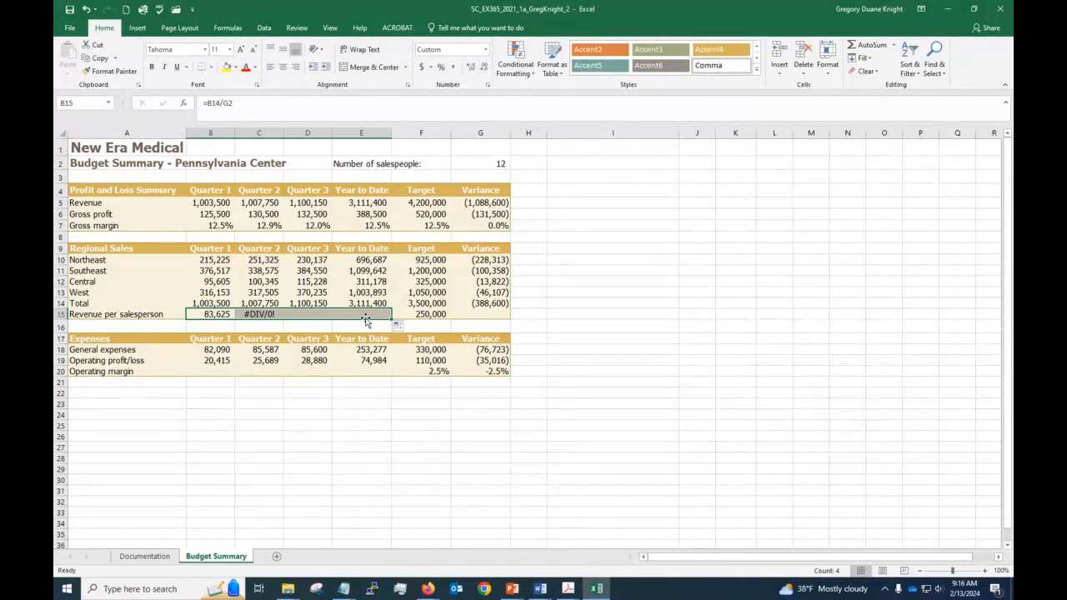
left_click(247, 315)
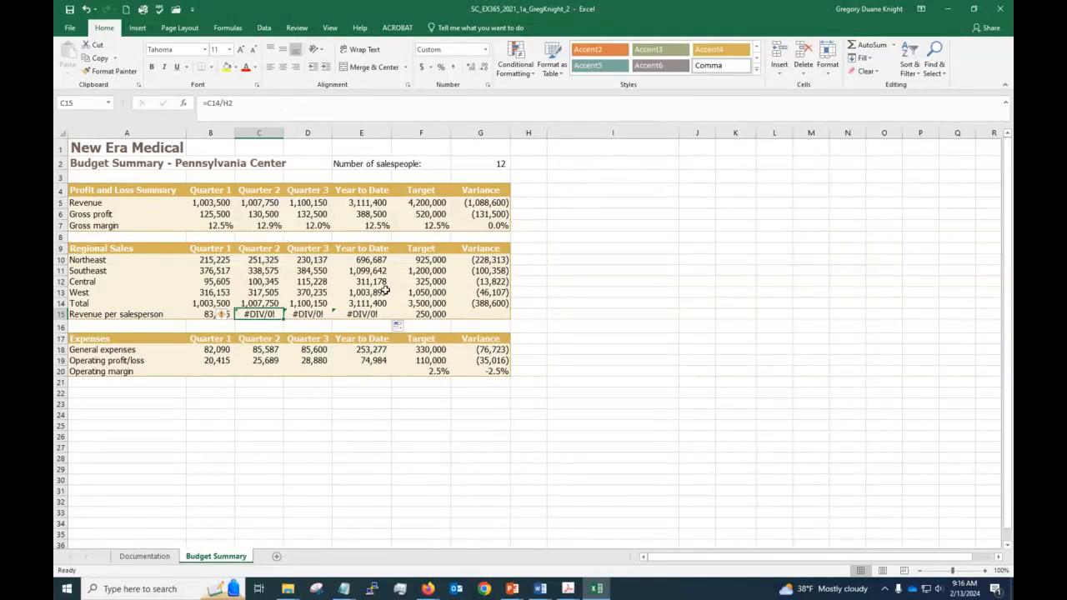
left_click(300, 314)
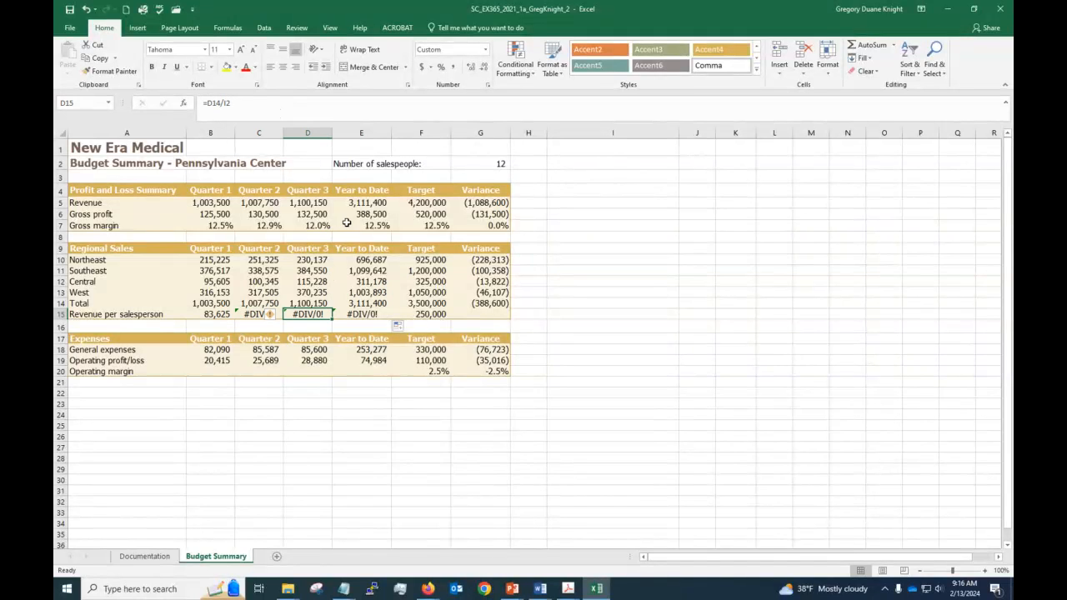
left_click(602, 163)
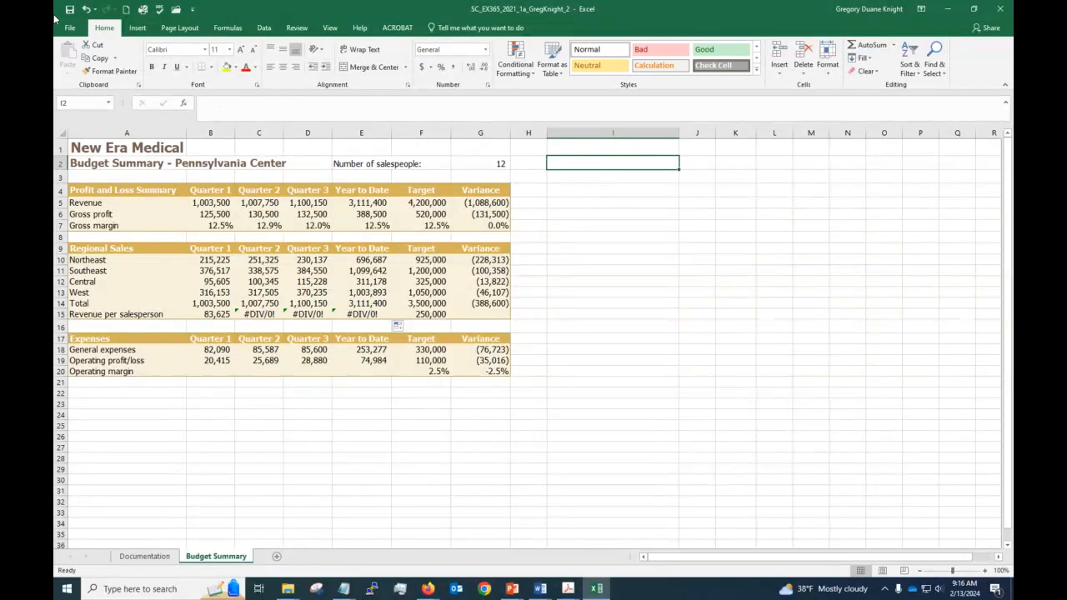
left_click(86, 10)
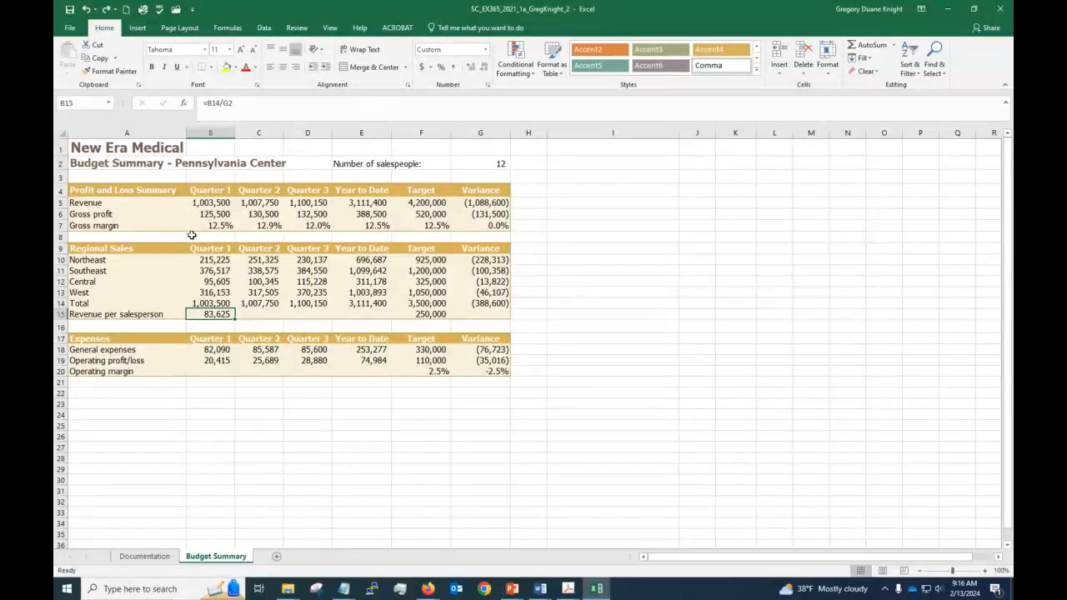
Make the G2 reference in B15 absolute so the formula is =B14/$G$2.
left_click(235, 106)
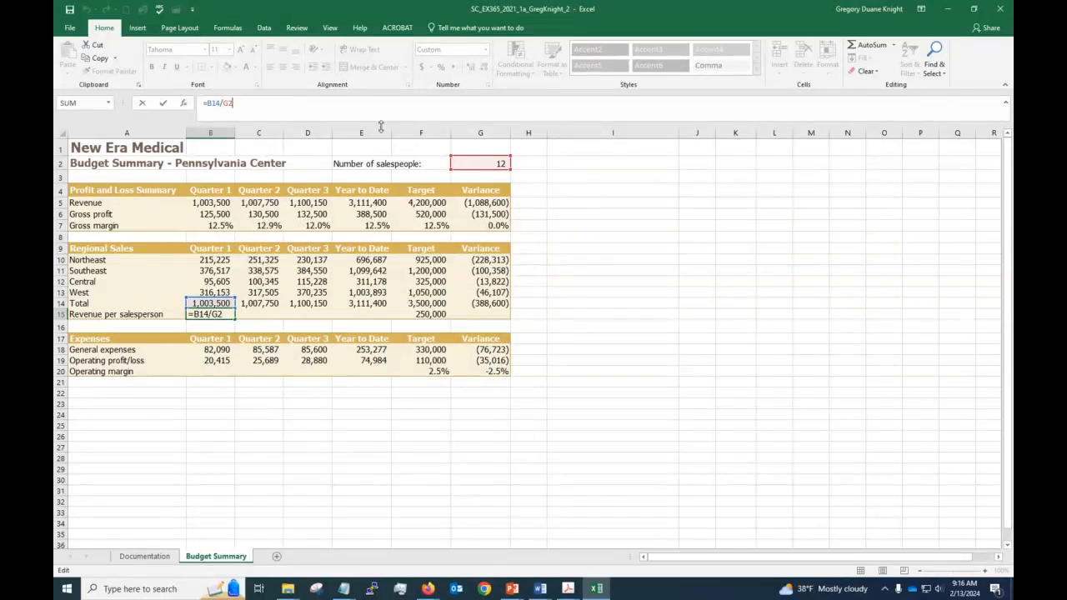
key("F4")
key("Return")
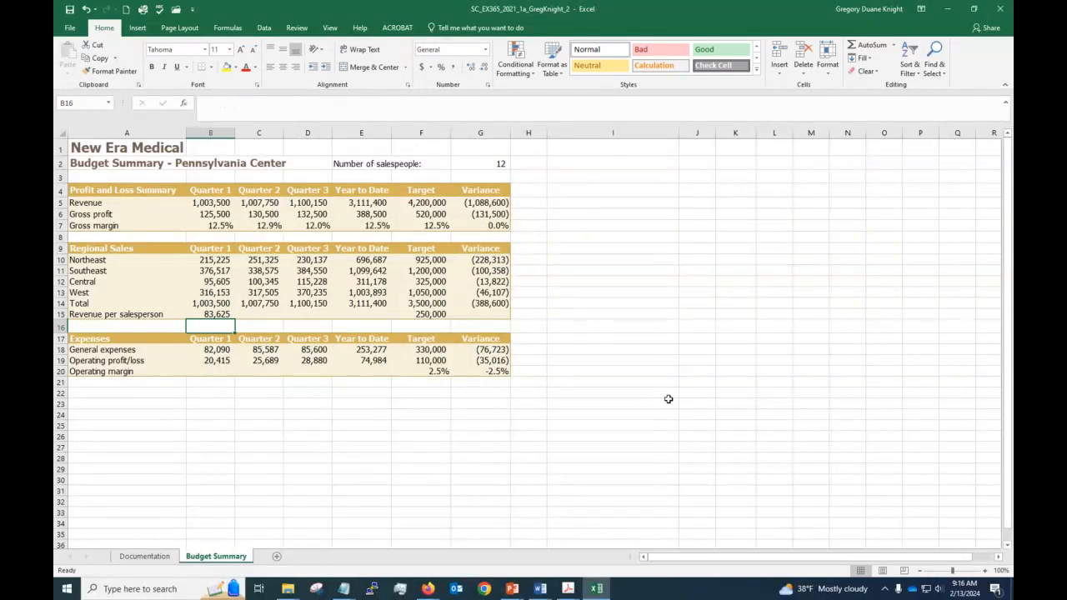
Fill the revenue per salesperson formula from B15 across C15:E15 and deselect the range.
left_click(206, 314)
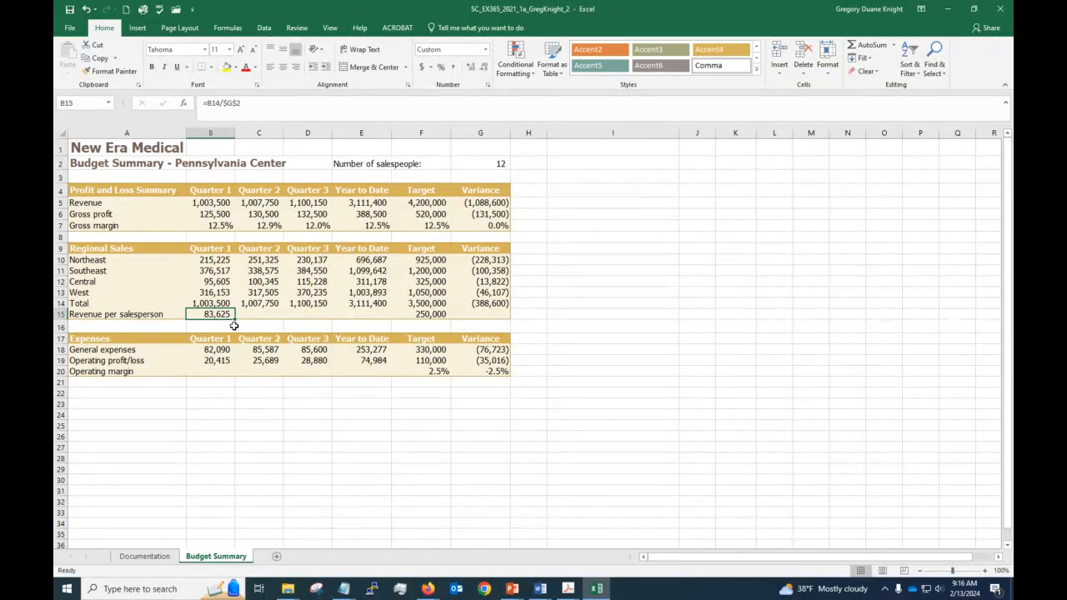
left_click_drag(235, 319, 379, 321)
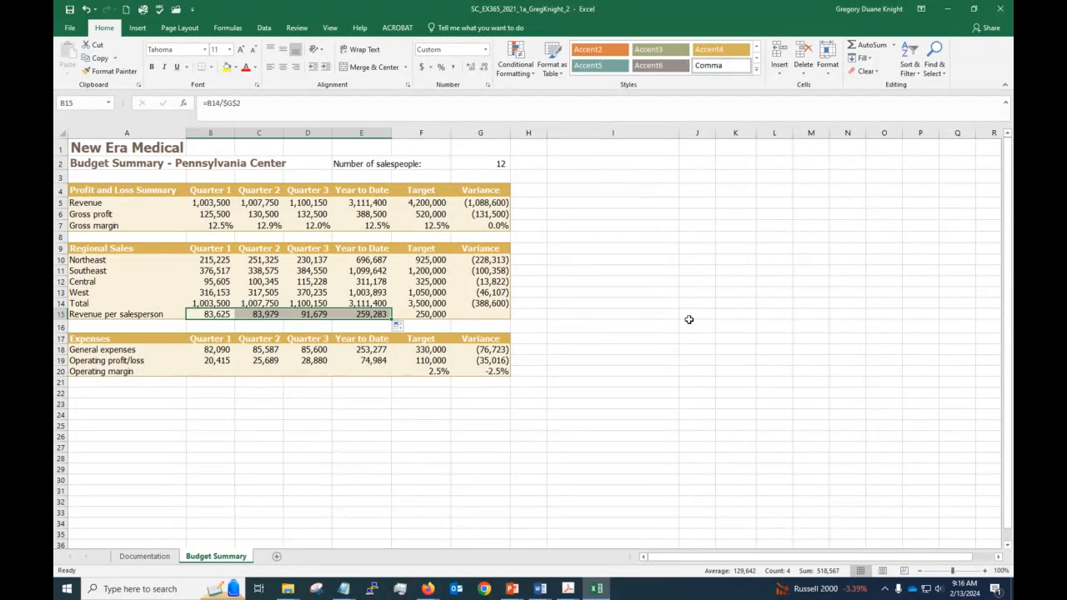
left_click(486, 165)
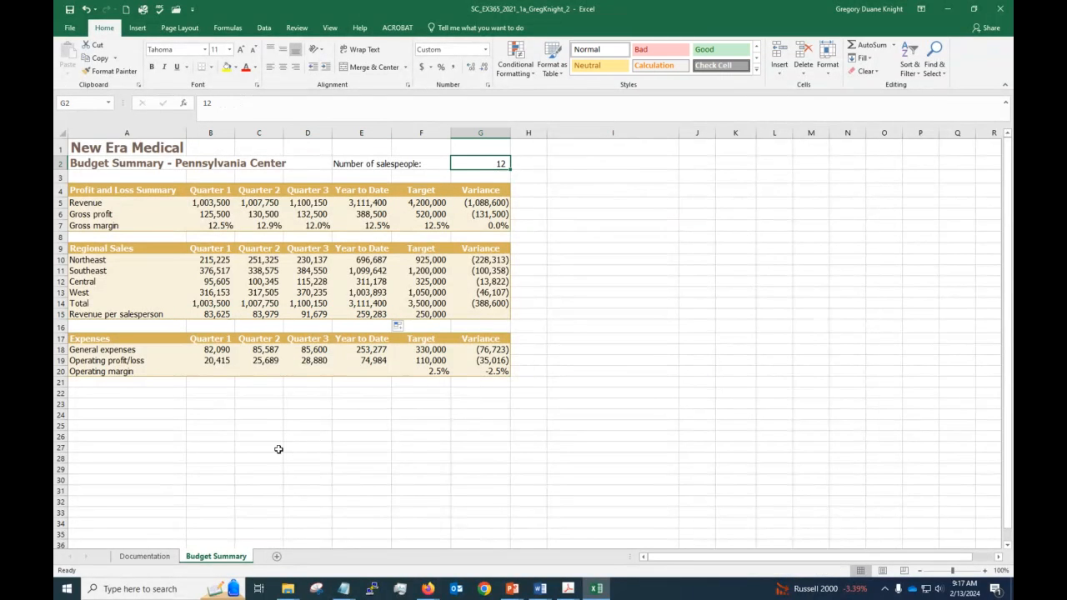
left_click(318, 476)
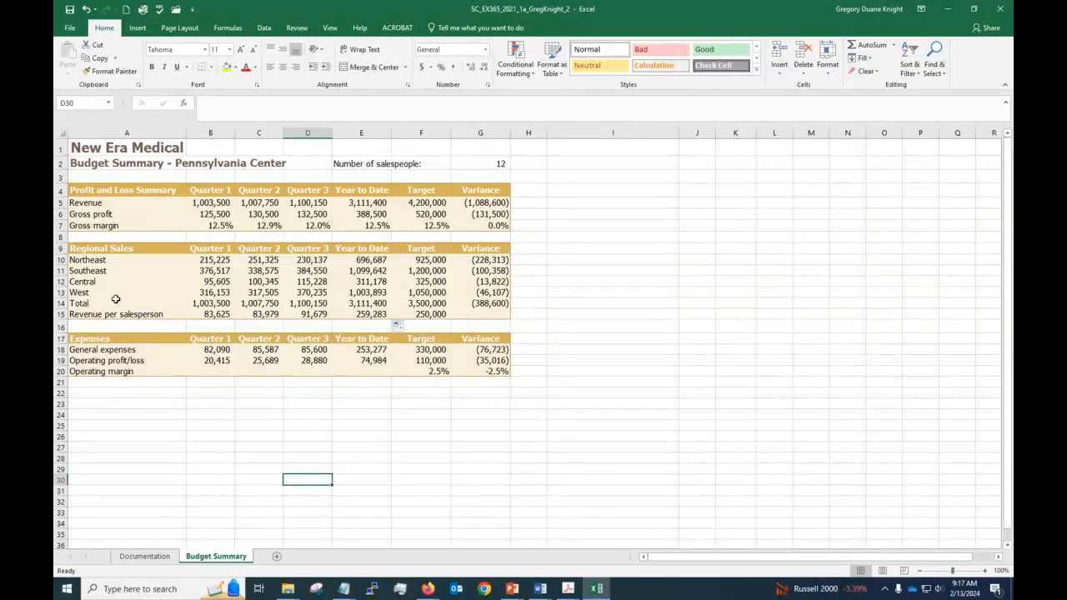
Enter the formula =B19/B5 in B20 to calculate the Quarter 1 operating margin.
left_click(163, 372)
left_click(211, 372)
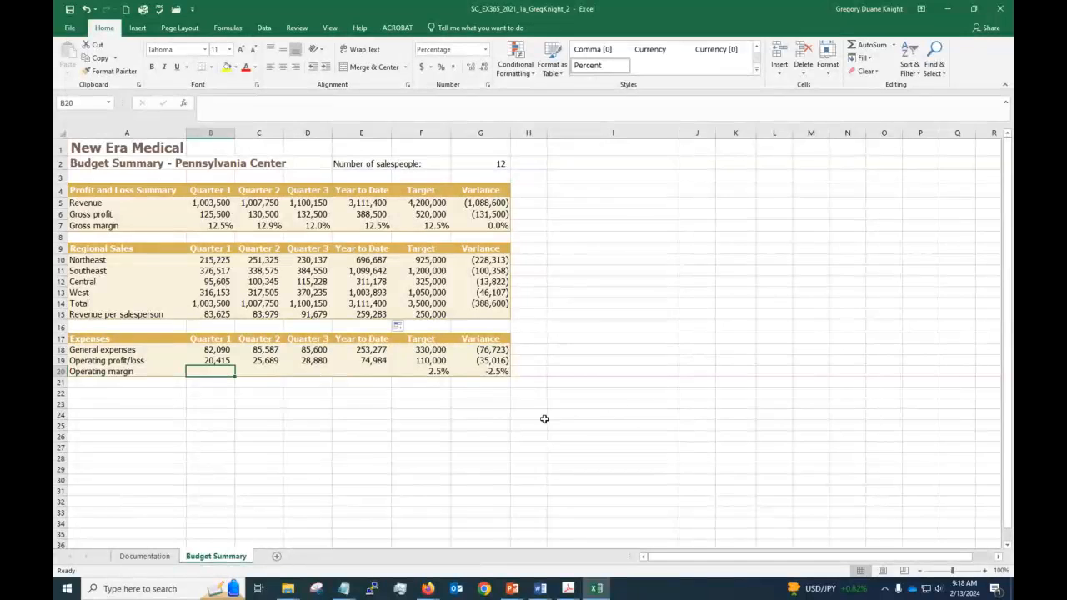
type("=")
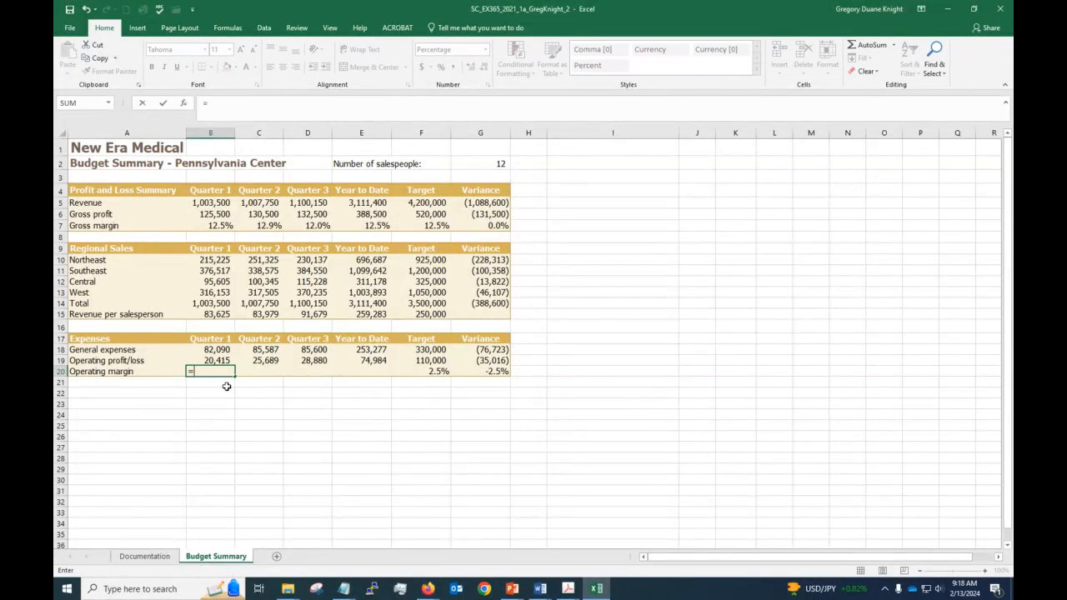
left_click(199, 360)
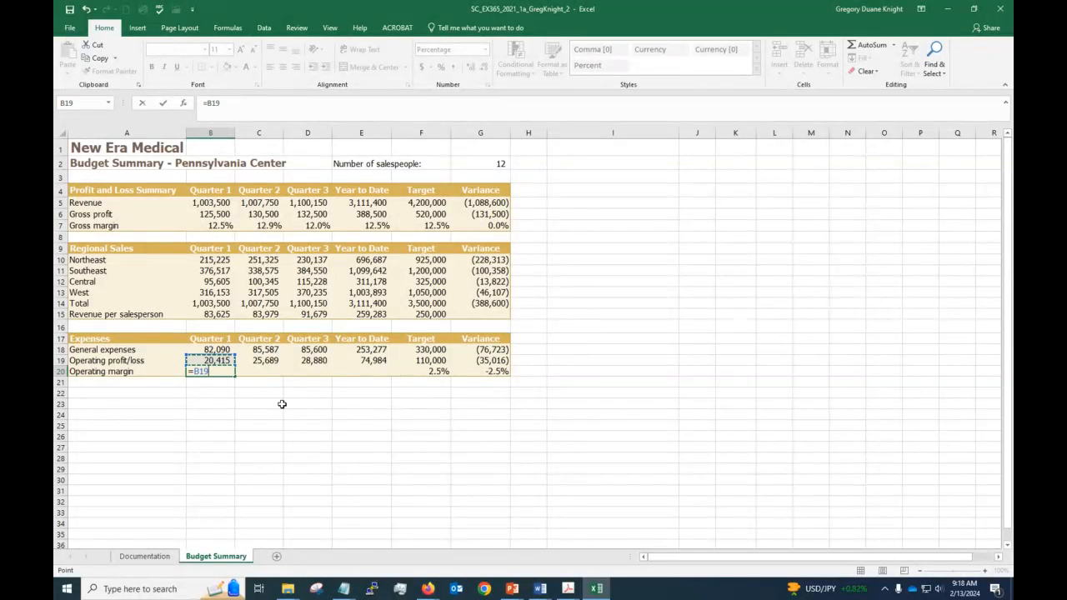
type("/")
left_click(208, 203)
key("Return")
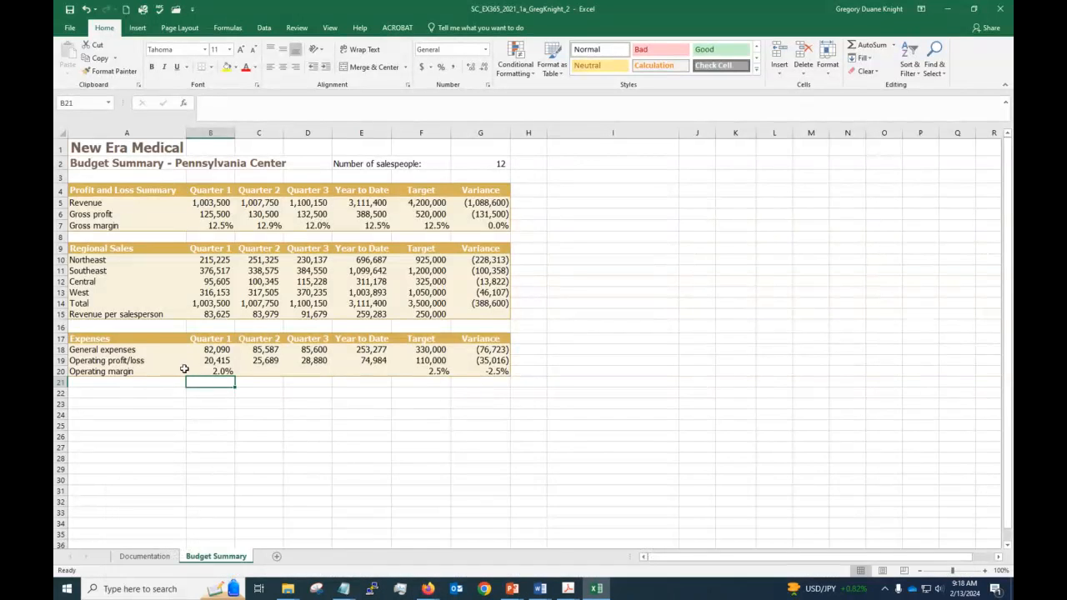
Fill the operating margin formula from B20 across C20:E20 and deselect the range.
left_click(206, 372)
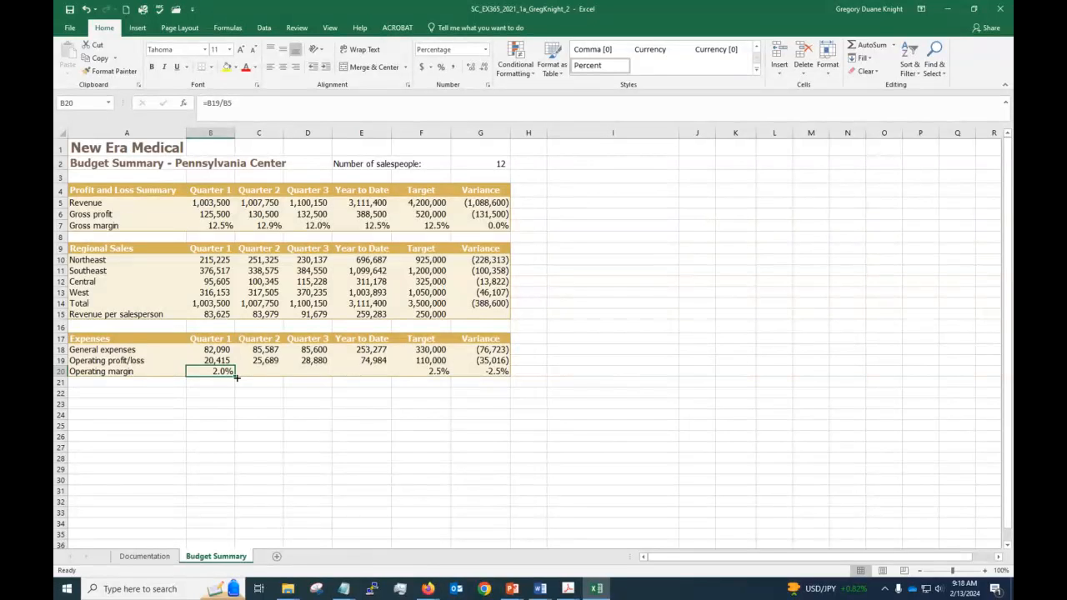
left_click_drag(236, 378, 390, 376)
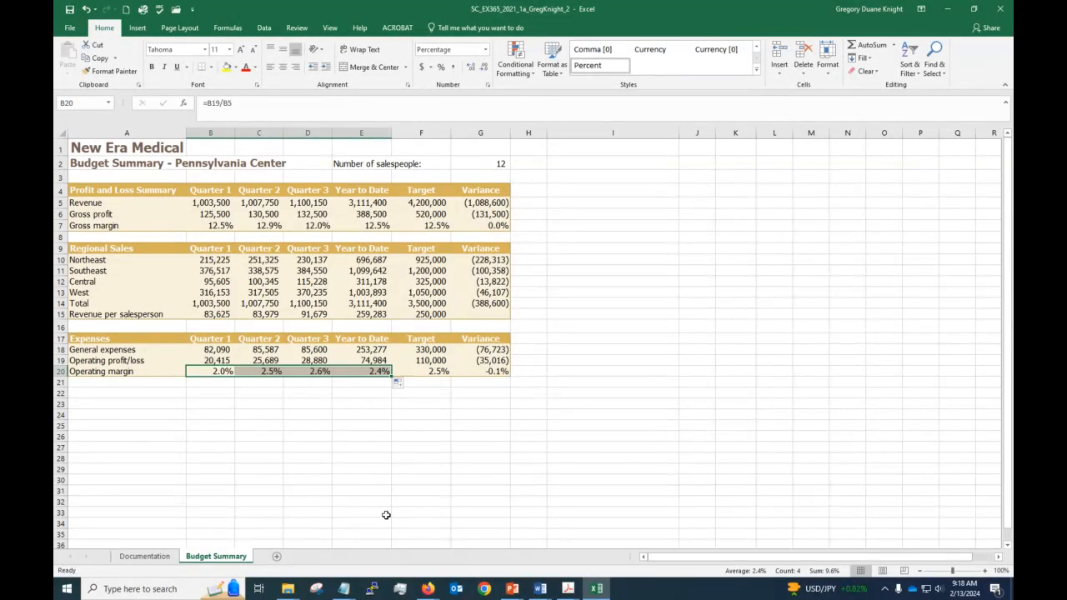
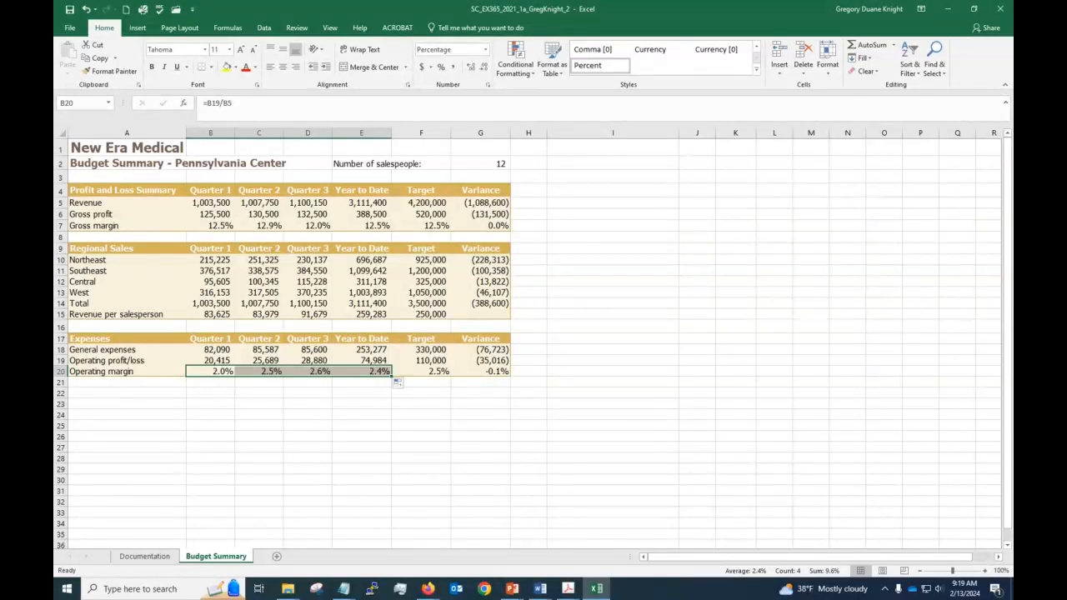
left_click(630, 229)
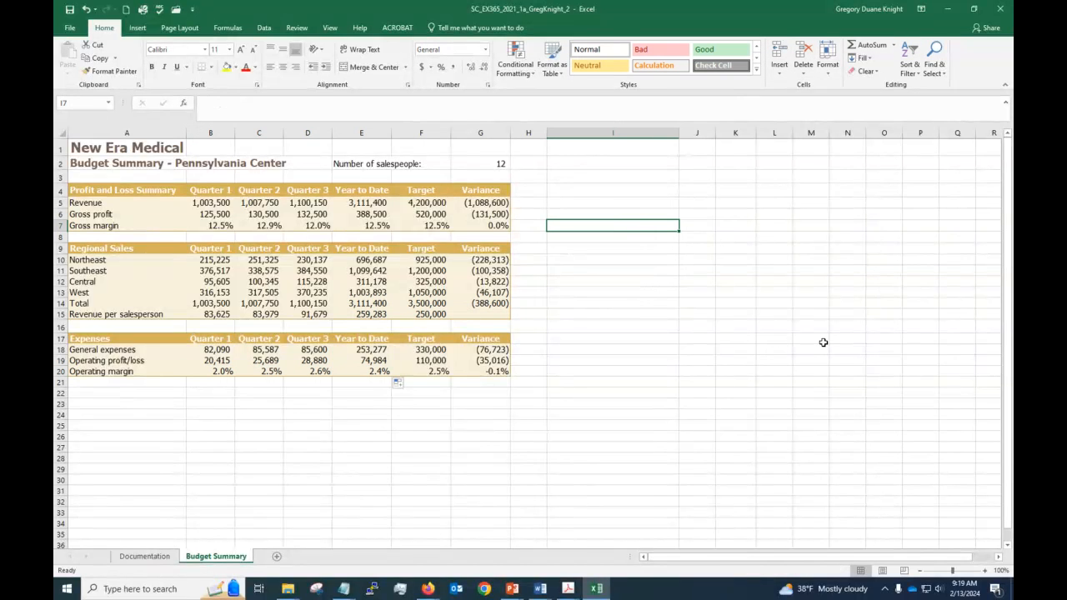
Insert a 2-D pie chart based on the nonadjacent ranges A9:A13 and E9:E13.
left_click(138, 29)
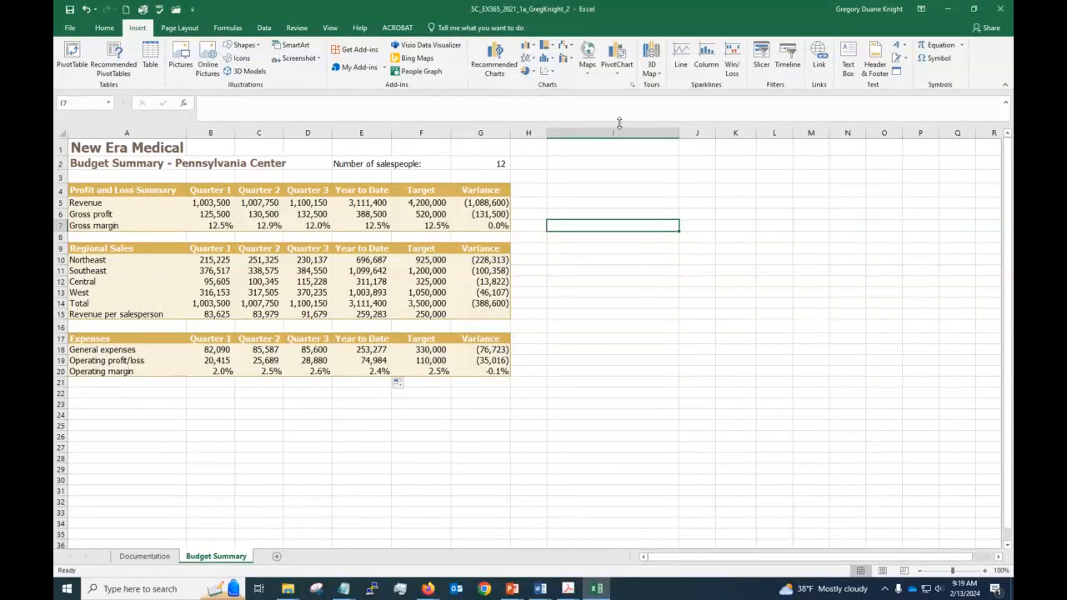
left_click(530, 72)
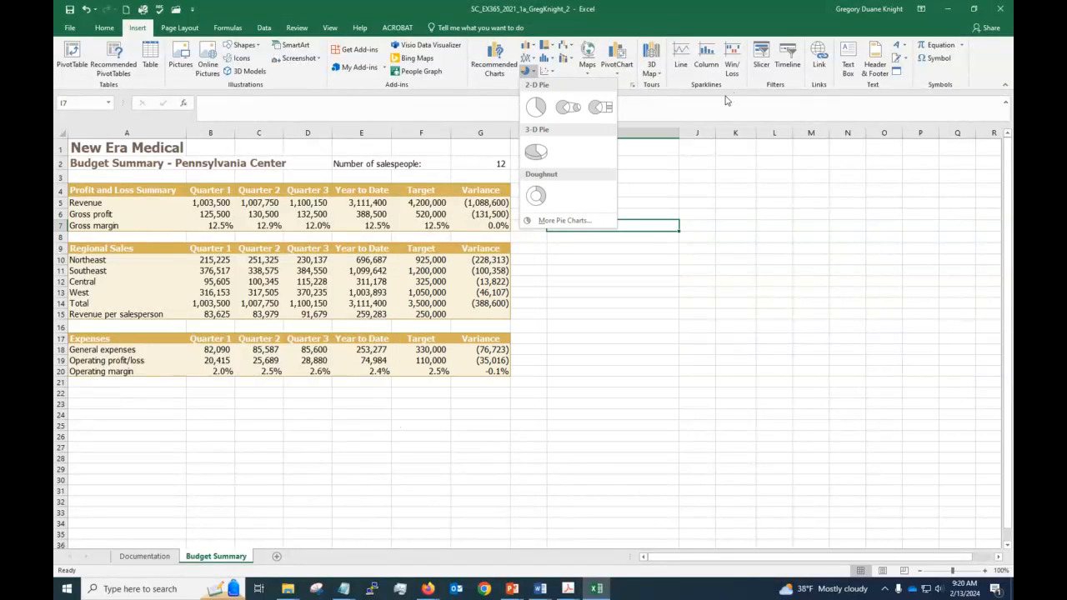
left_click(691, 115)
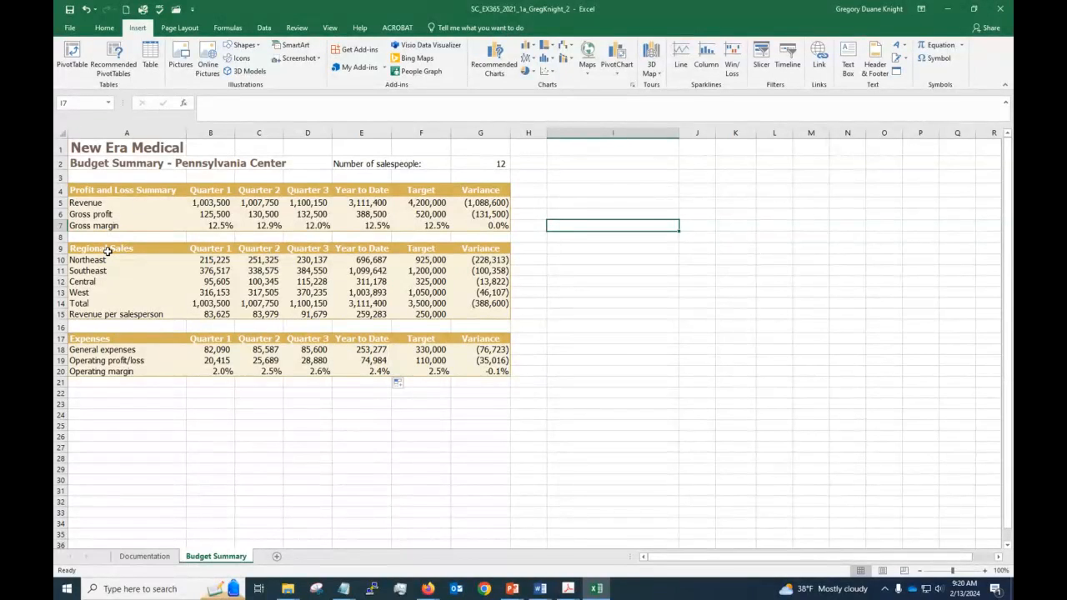
left_click_drag(105, 251, 104, 292)
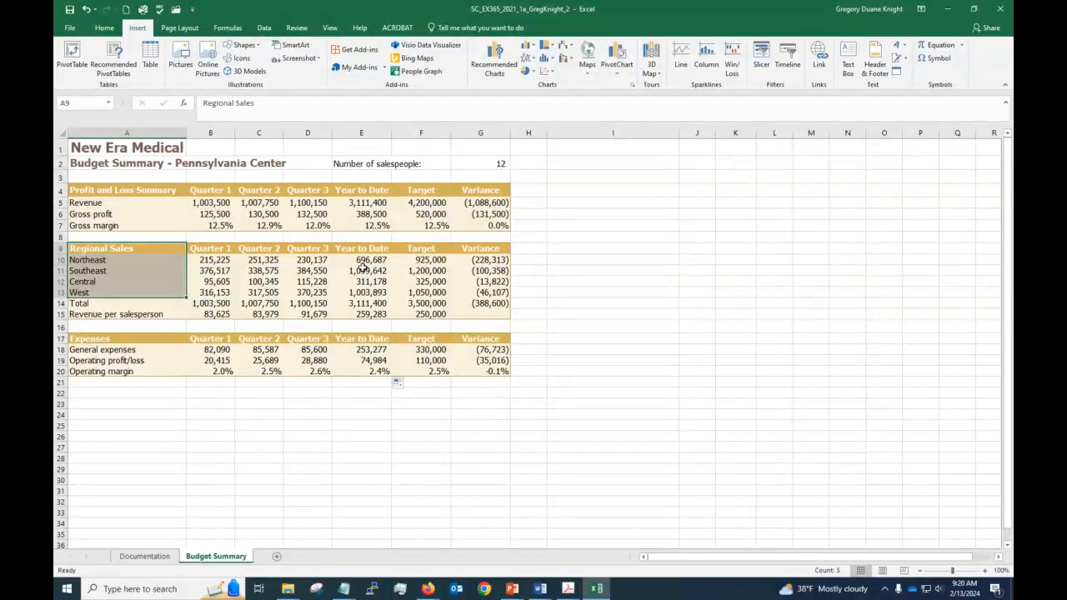
left_click_drag(359, 249, 355, 296, "ctrl")
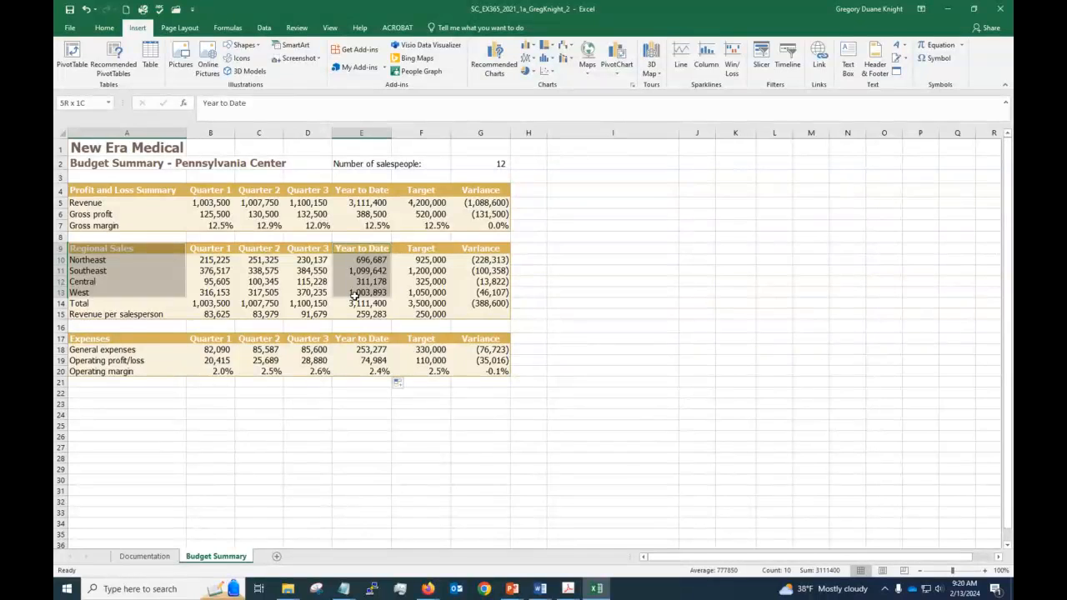
left_click_drag(355, 295, 354, 295)
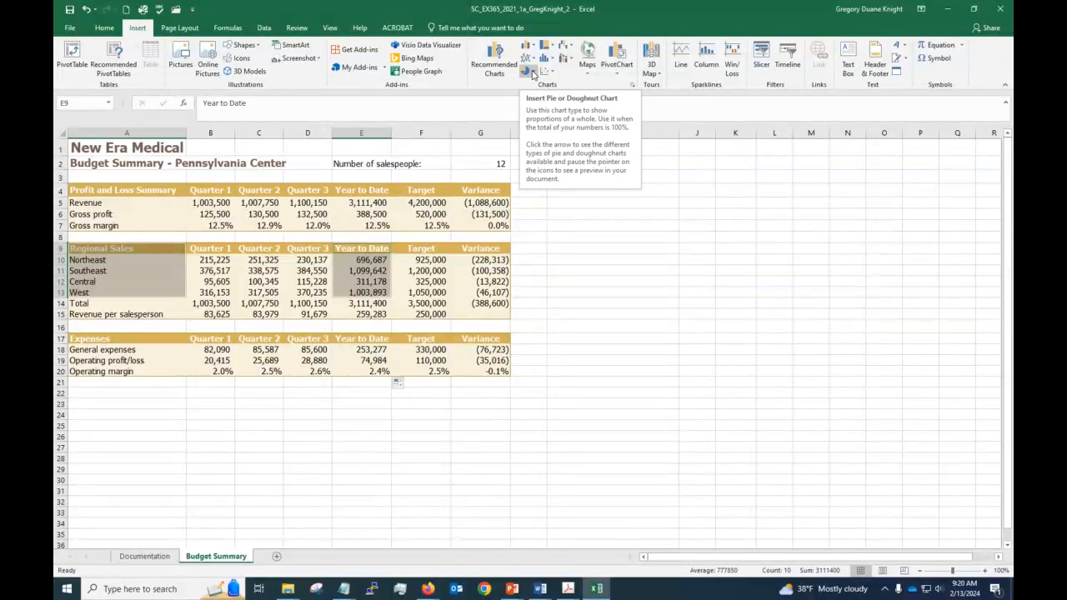
left_click(531, 74)
left_click(535, 108)
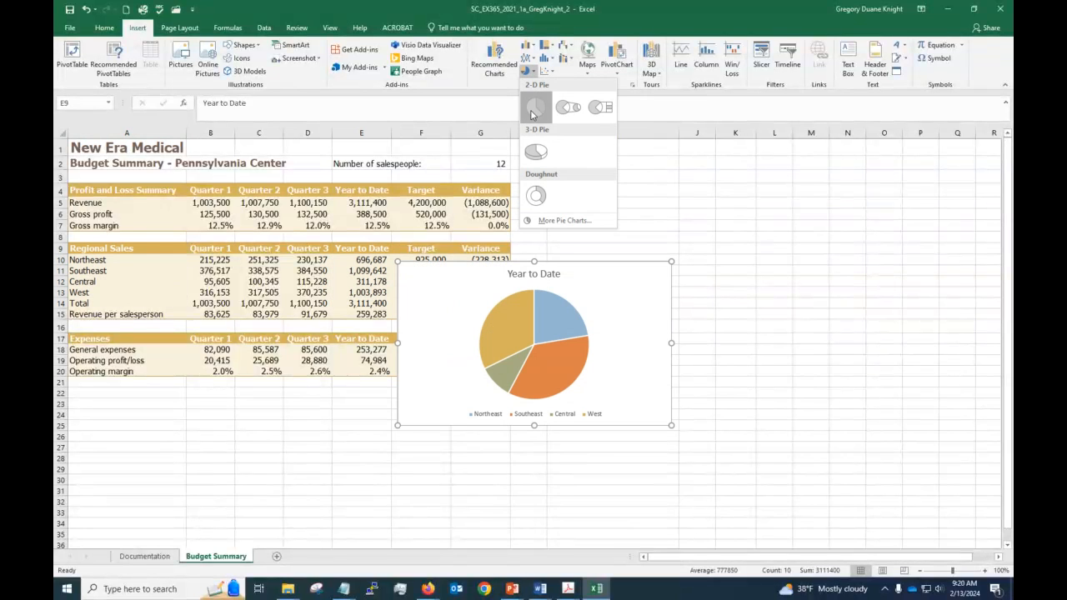
Move the pie chart beside the budget tables so its upper-left corner sits in cell I6.
left_click_drag(472, 271, 607, 268)
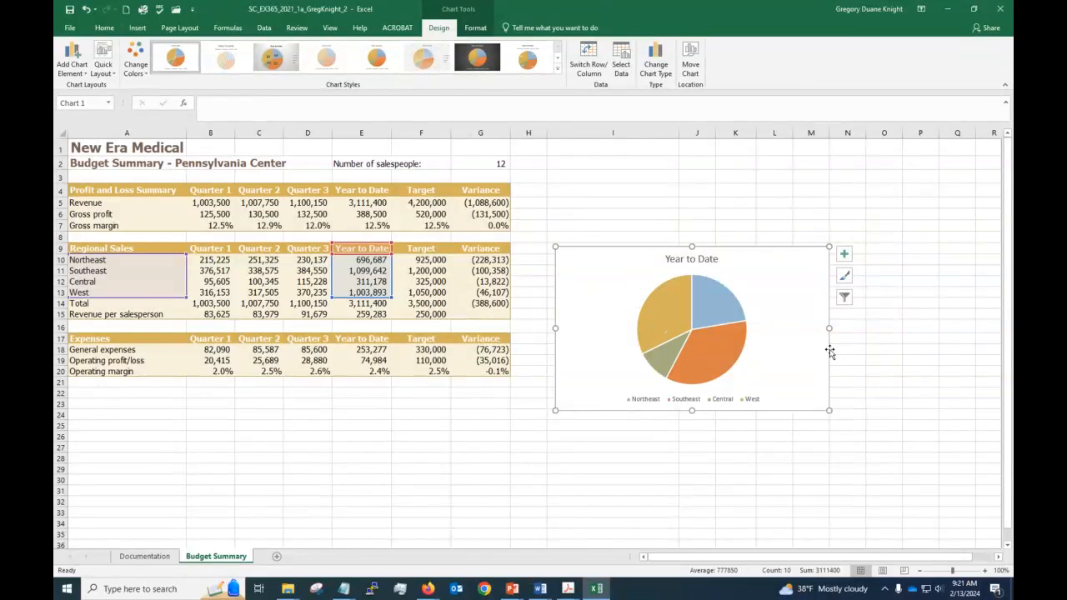
left_click_drag(626, 267, 624, 255)
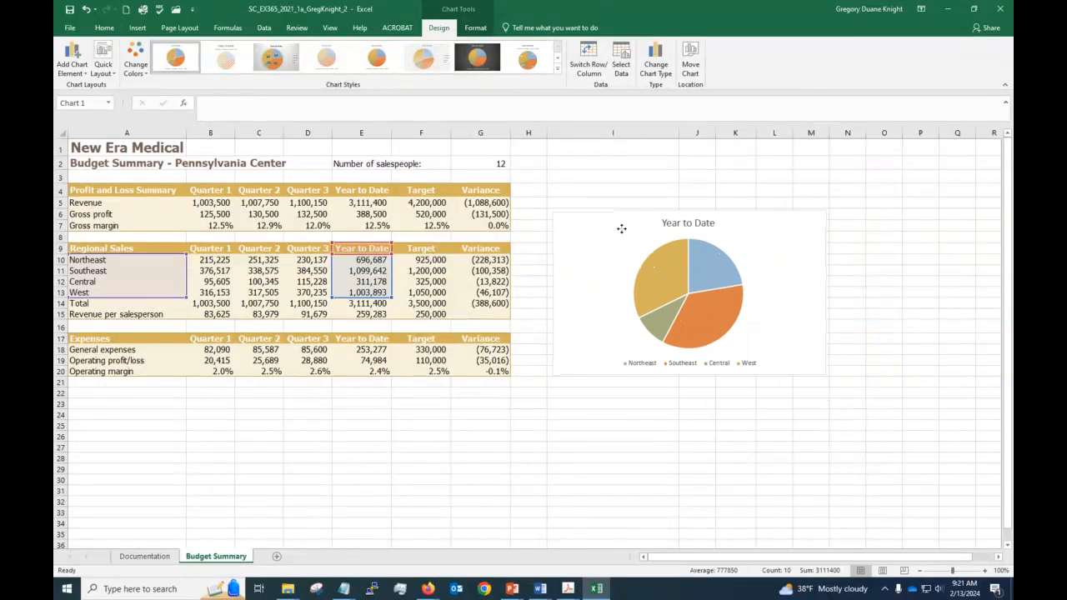
left_click(623, 231)
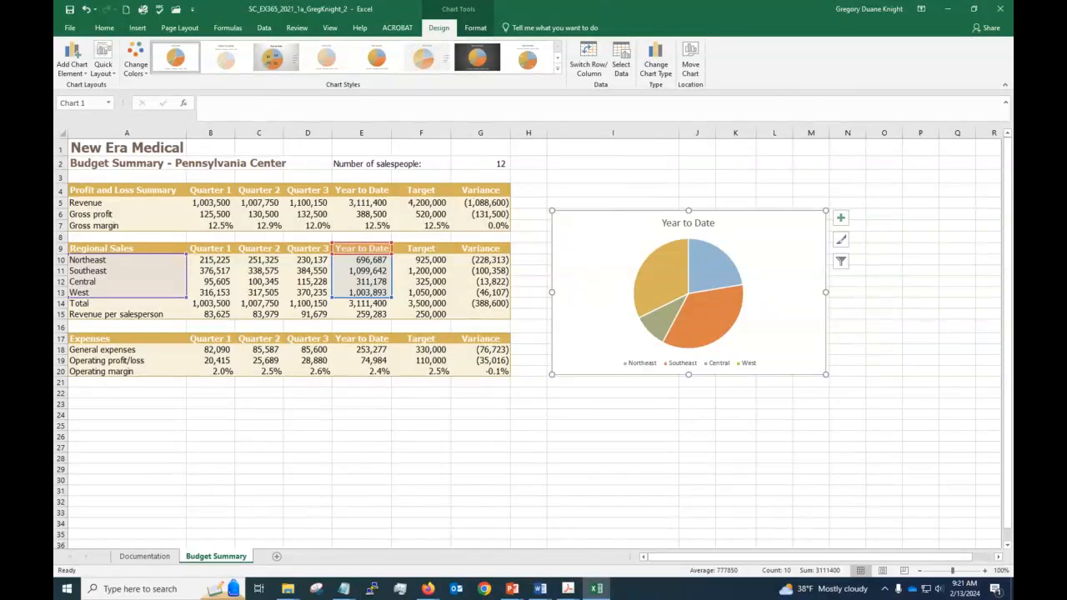
Switch to Word to read the pie chart instructions, and move the document window back off the workbook.
key("alt+Tab")
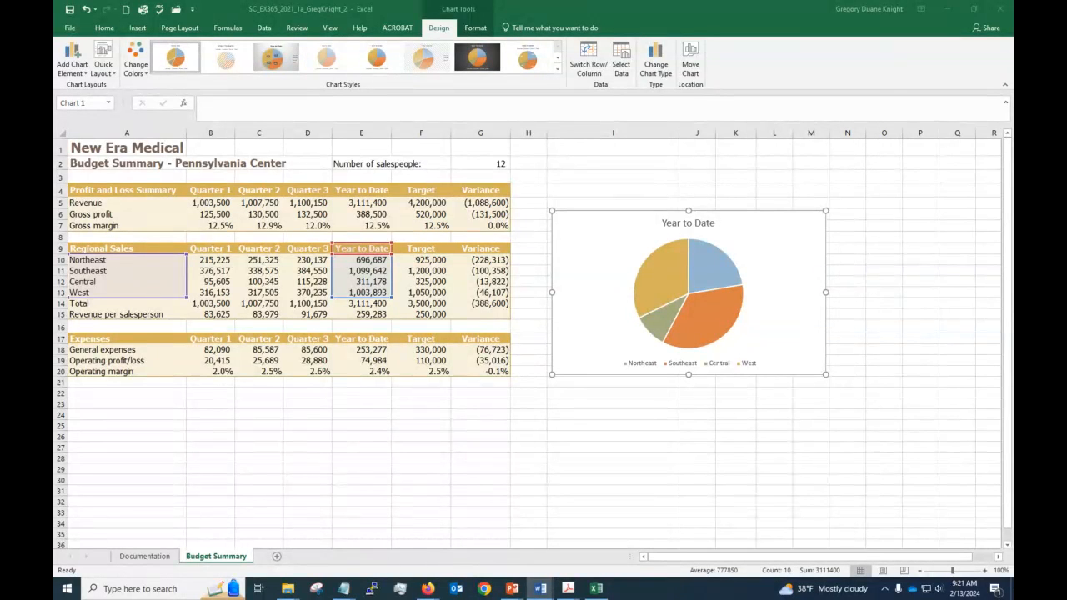
left_click_drag(1013, 17, 512, 52)
scroll(518, 236, "down", 3)
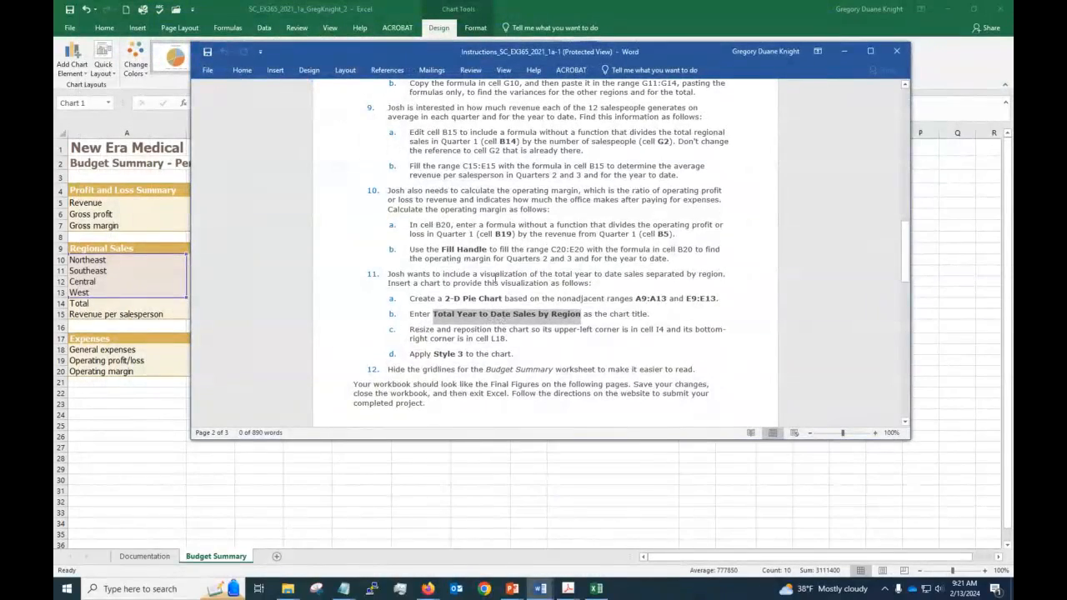
left_click_drag(399, 54, 1013, 155)
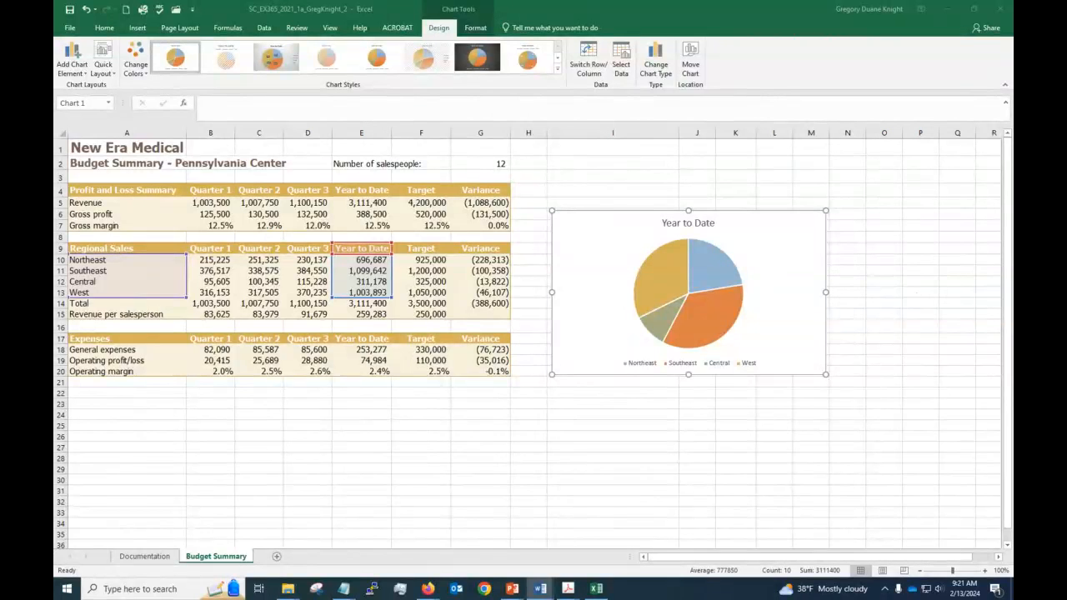
Replace the pie chart's title with "Total Year to Date Sales by Region".
left_click(688, 226)
double_click(688, 226)
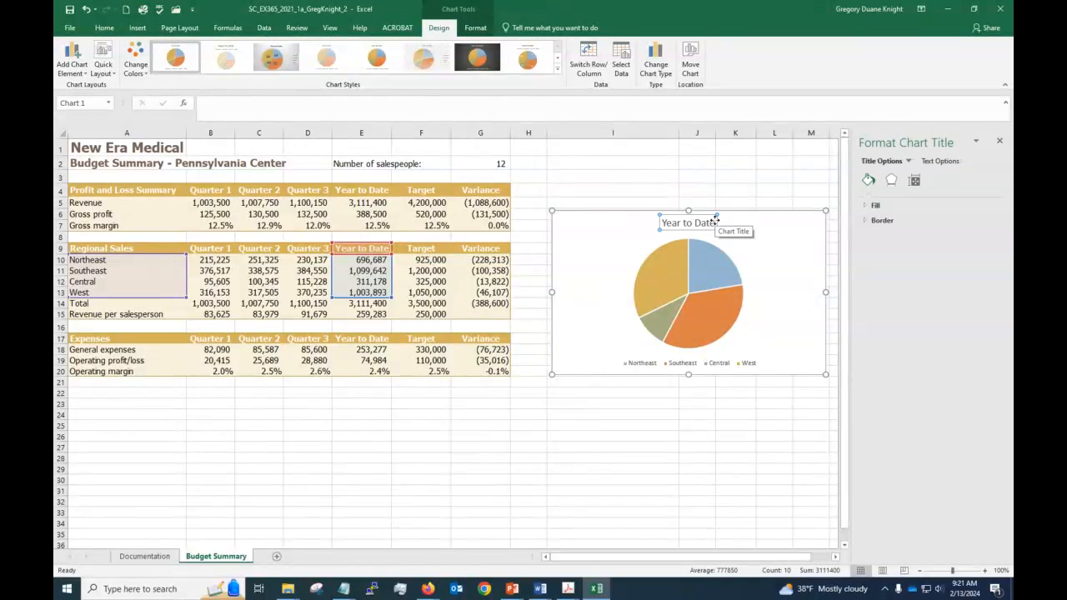
left_click_drag(663, 222, 726, 225)
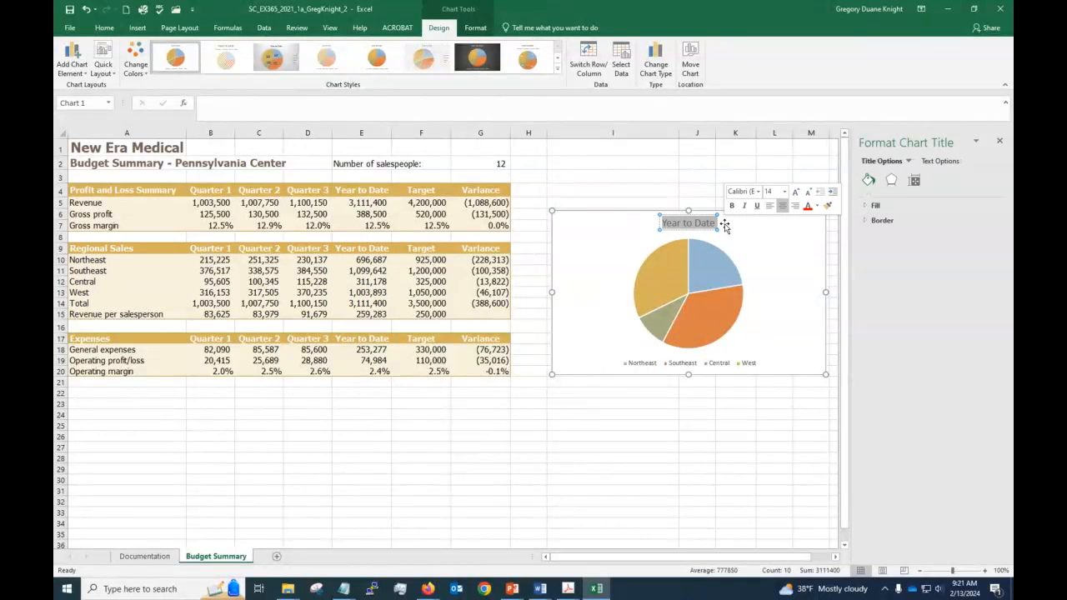
type("Total Year to Date Sales by Region")
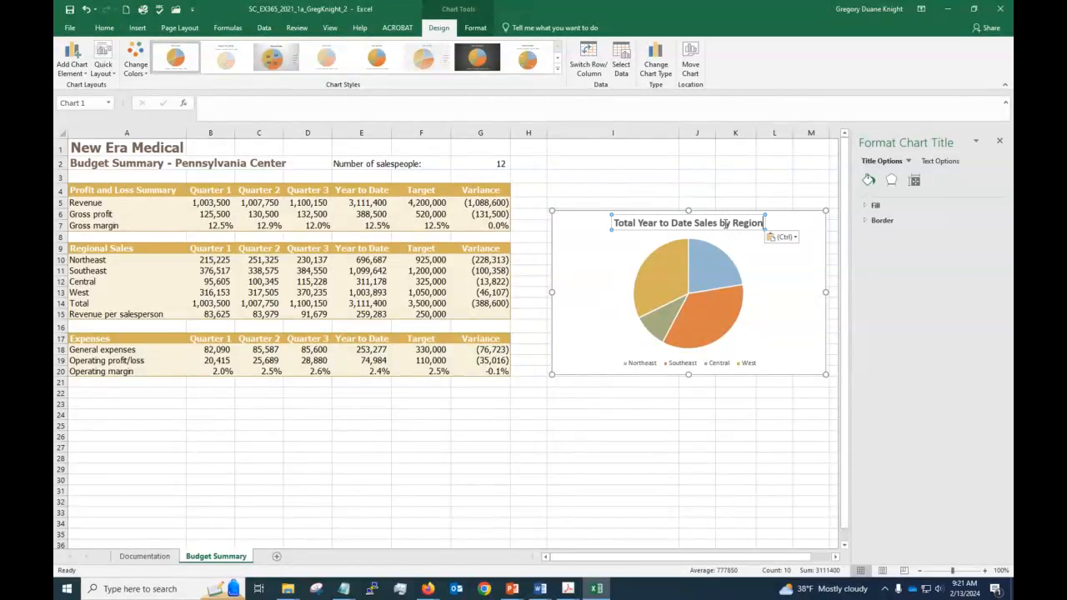
left_click(774, 260)
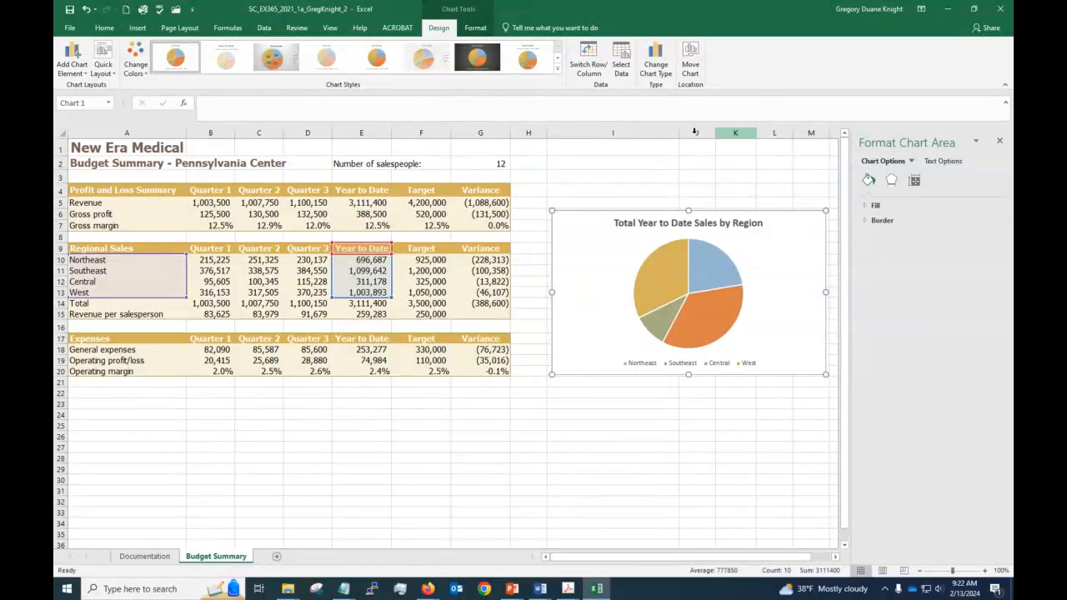
Resize the pie chart so that its upper-left corner lies in cell I4.
left_click(566, 193)
left_click(560, 215)
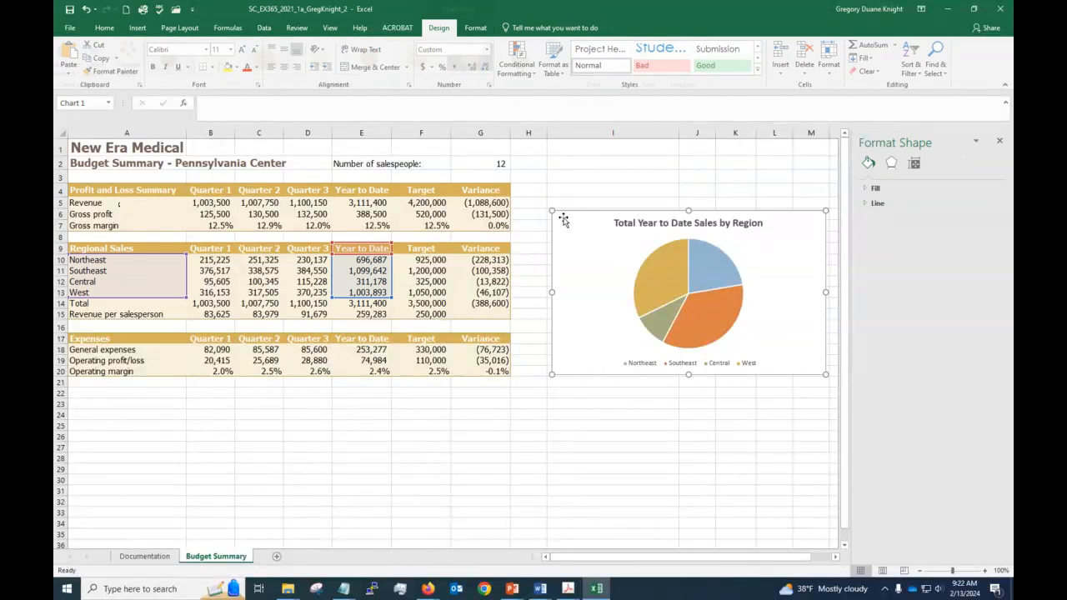
left_click_drag(555, 211, 559, 198)
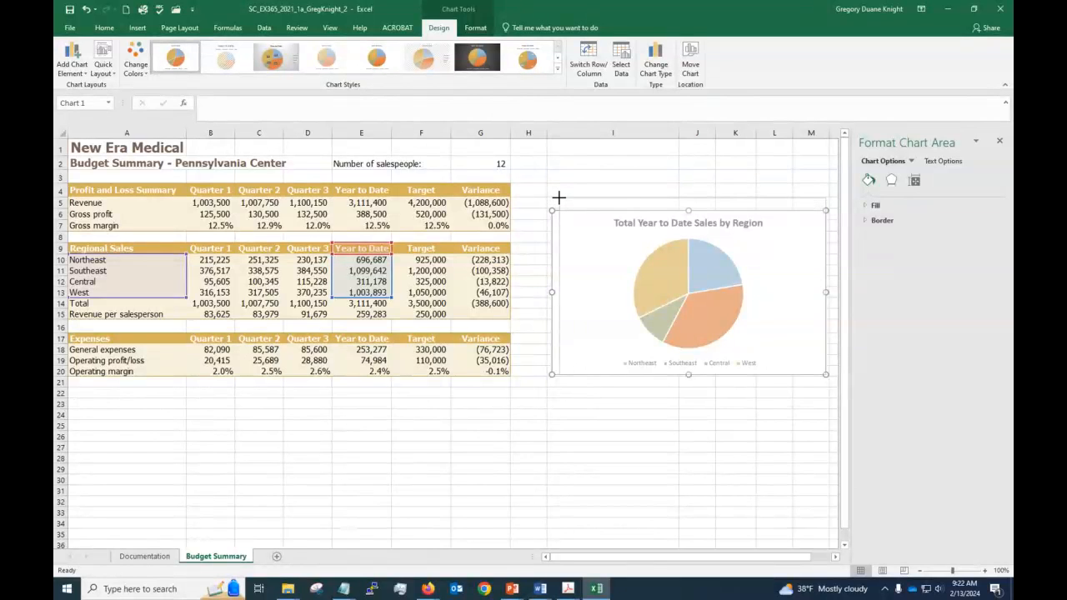
left_click_drag(559, 198, 563, 191)
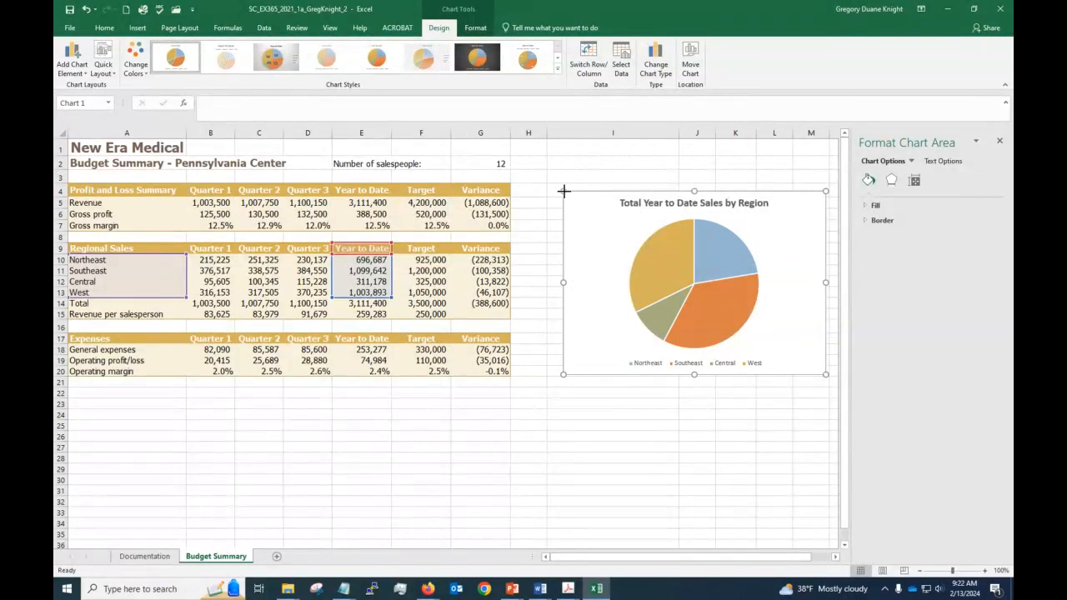
left_click_drag(564, 192, 563, 188)
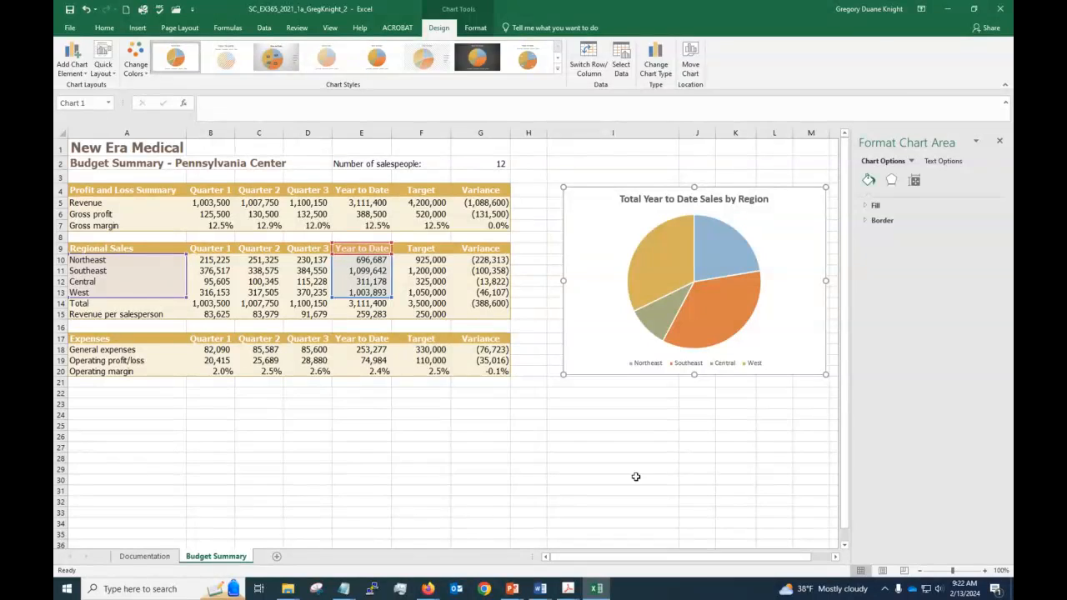
Locate cell L18 along row 18 and resize the pie chart so that its lower-right corner lies in it.
left_click(635, 477)
left_click(589, 279)
left_click(73, 351)
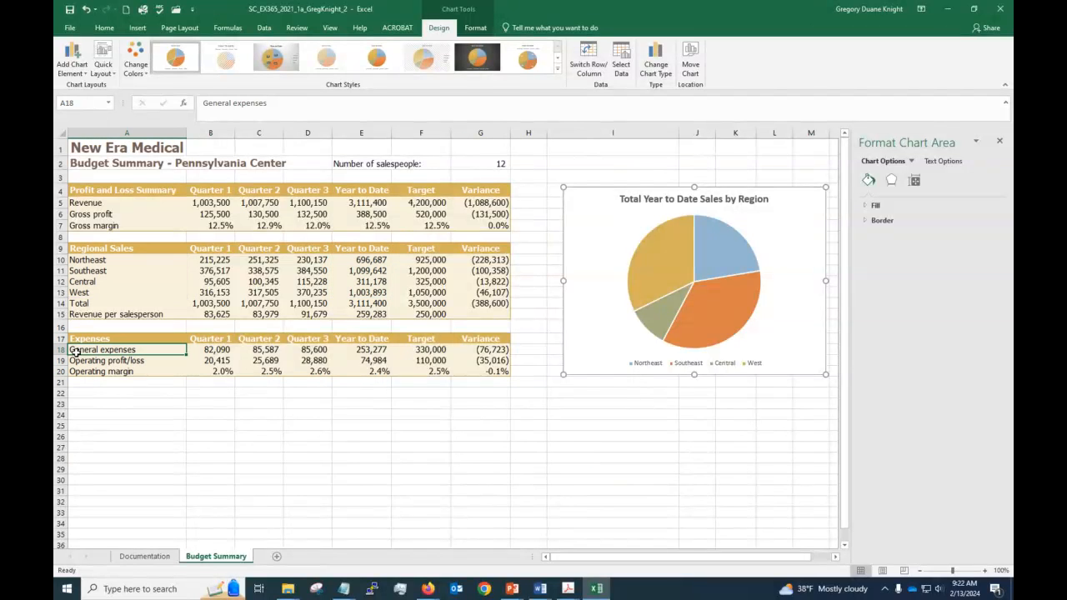
key("Tab")
key("Tab")
key("Tab")
key("Tab")
key("Tab")
key("Tab")
key("Tab")
key("Tab")
key("Tab")
key("Tab")
key("Tab")
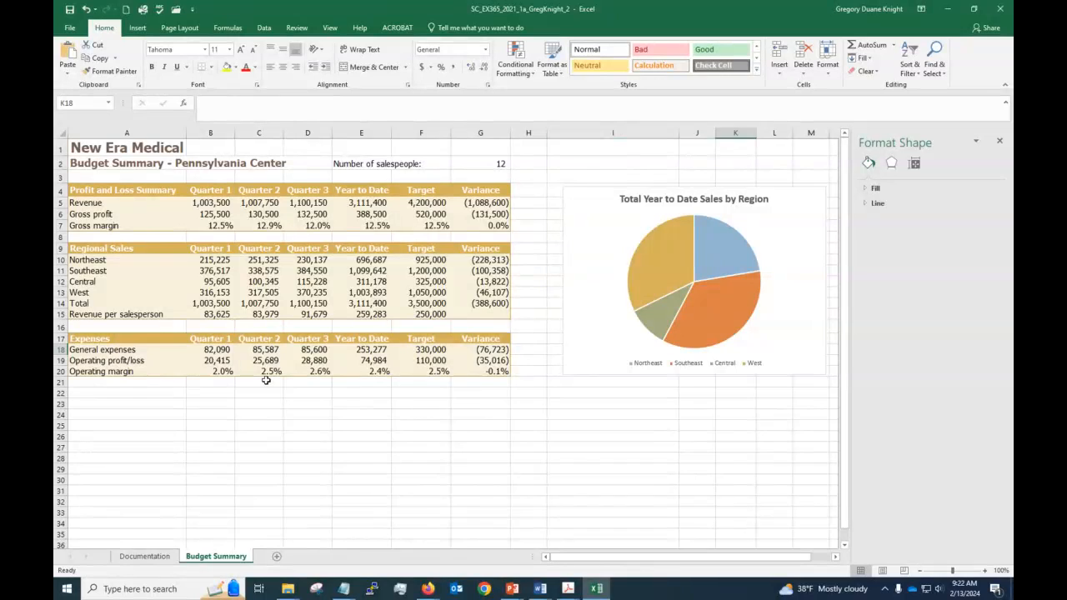
key("Down")
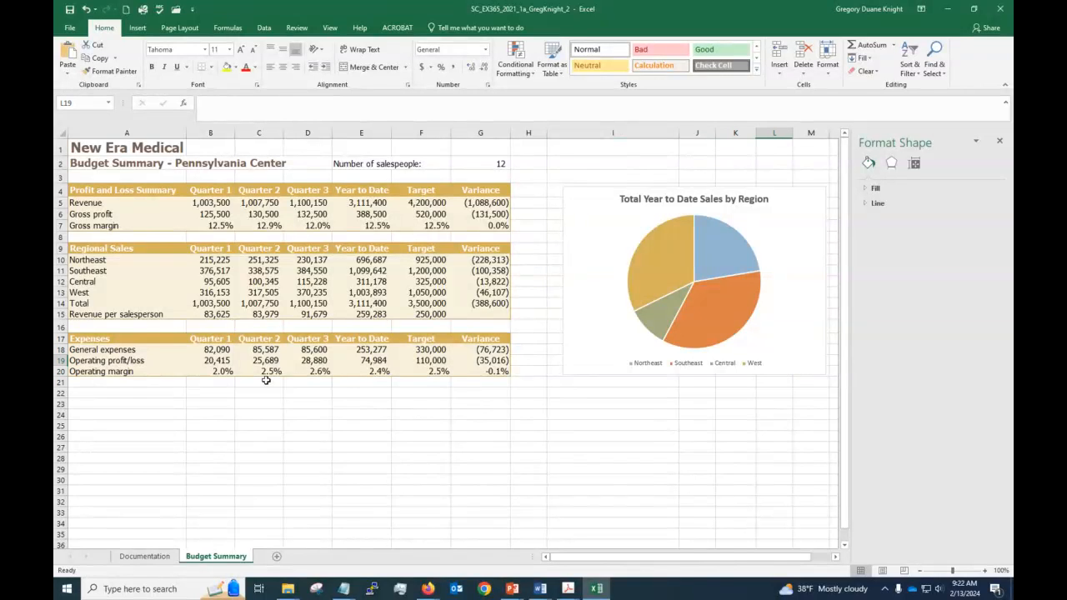
left_click(796, 363)
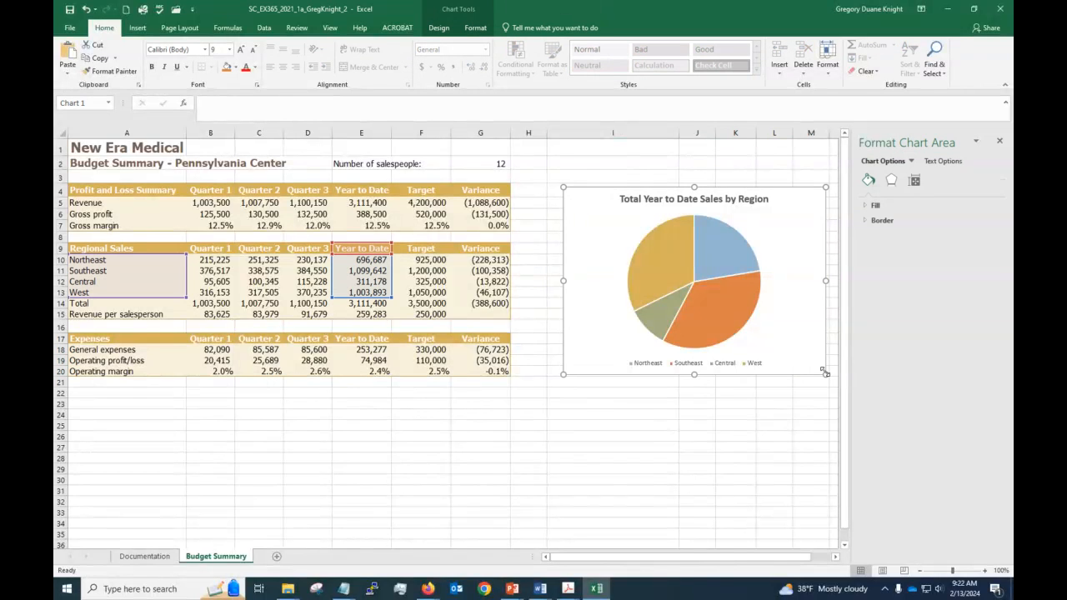
left_click_drag(825, 374, 776, 352)
left_click(792, 351)
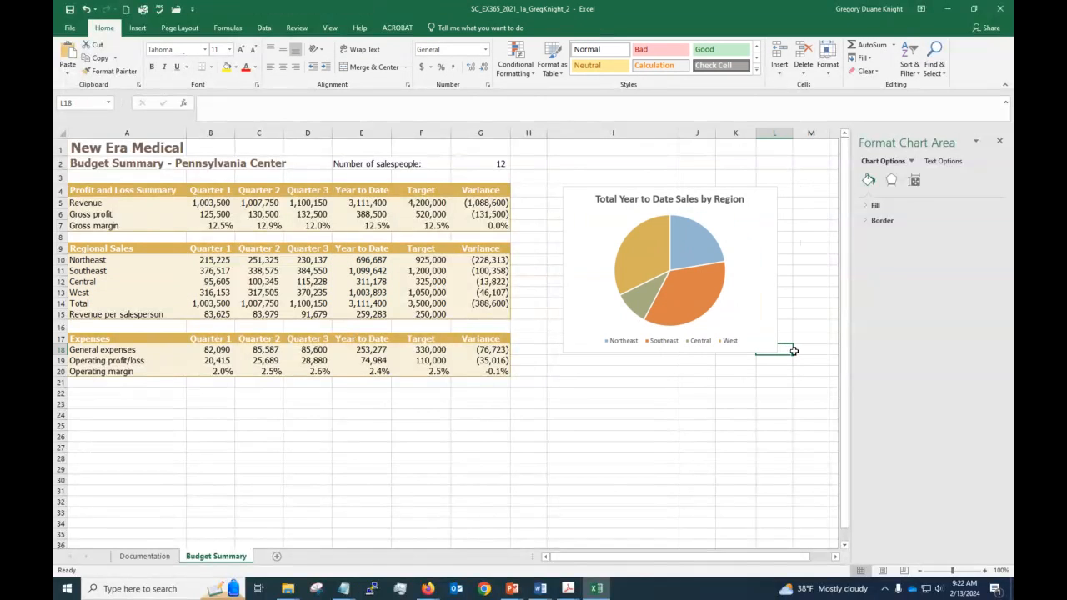
left_click(772, 388)
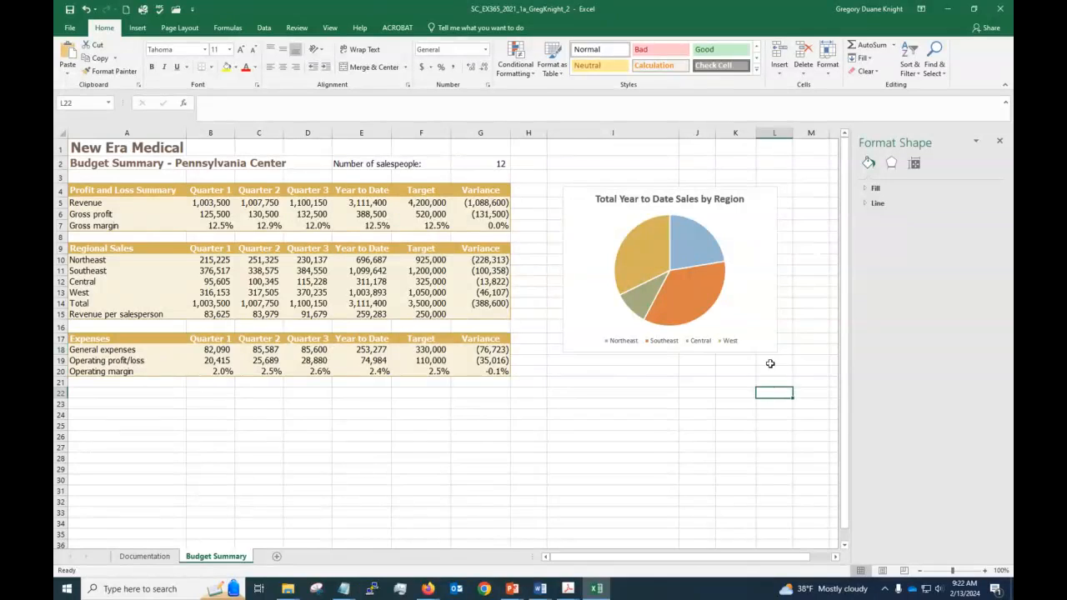
Shrink the pie chart slightly so its lower-right corner sits clearly inside cell L18, and deselect the chart.
left_click(776, 353)
left_click_drag(776, 353, 774, 348)
left_click(776, 373)
left_click(774, 349)
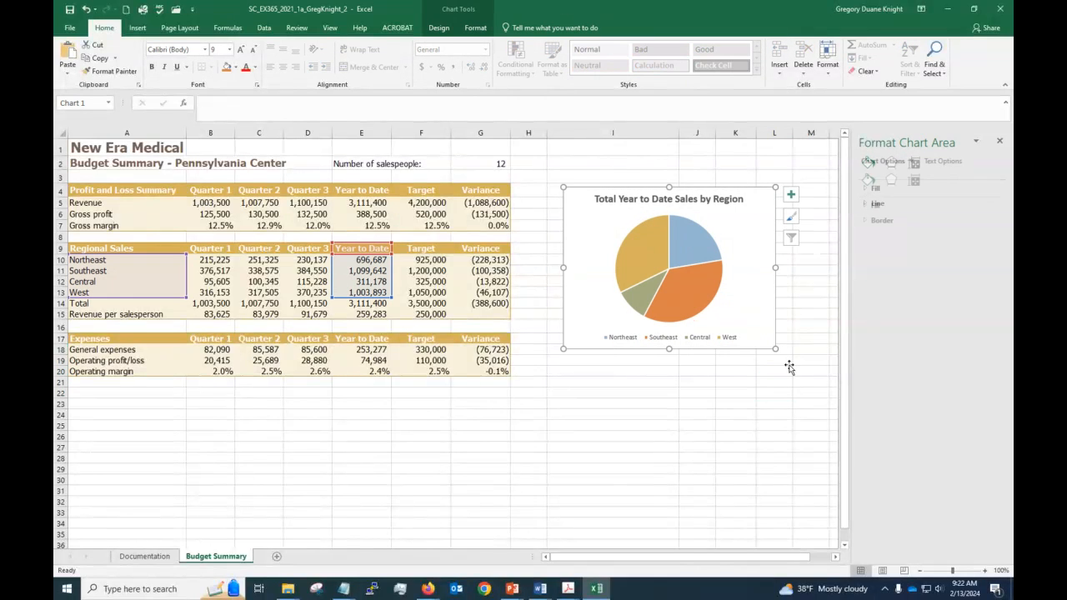
left_click(557, 190)
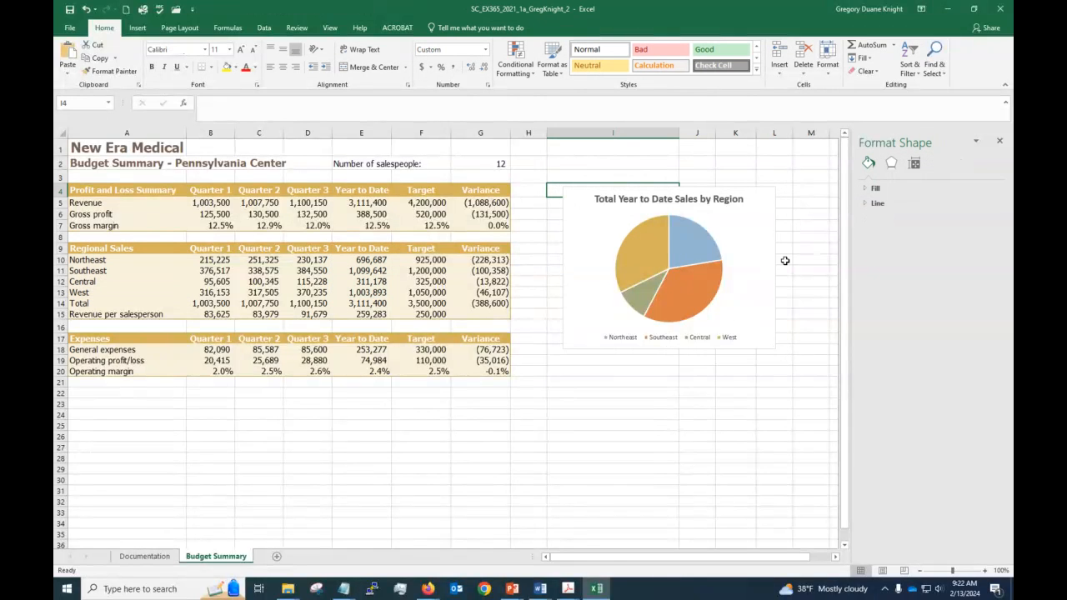
left_click(800, 436)
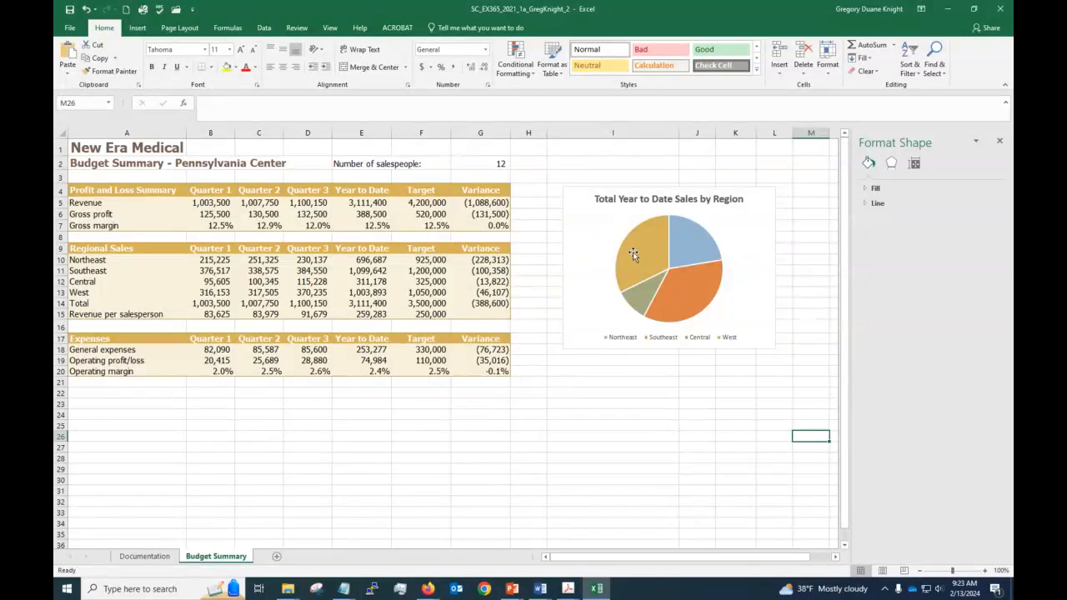
Apply chart Style 3 to the pie chart and close the formatting pane.
left_click(590, 237)
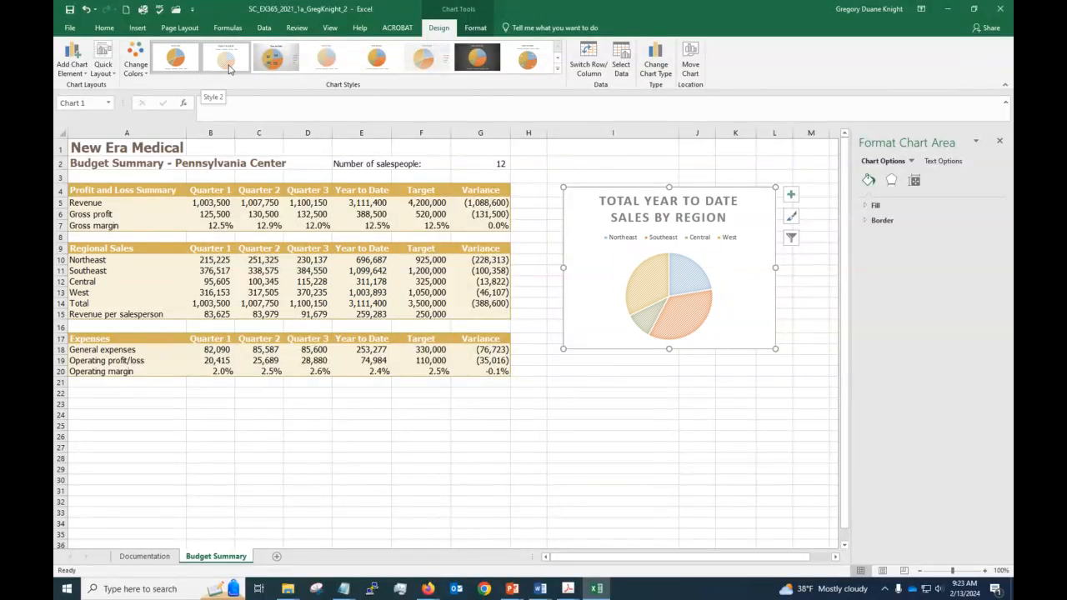
left_click(277, 62)
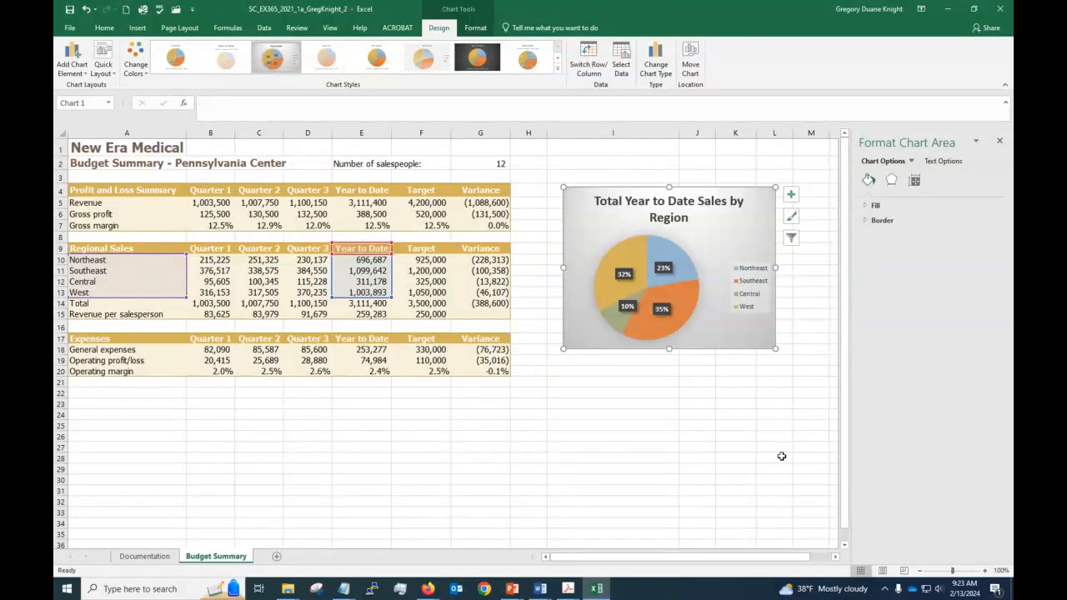
left_click(749, 427)
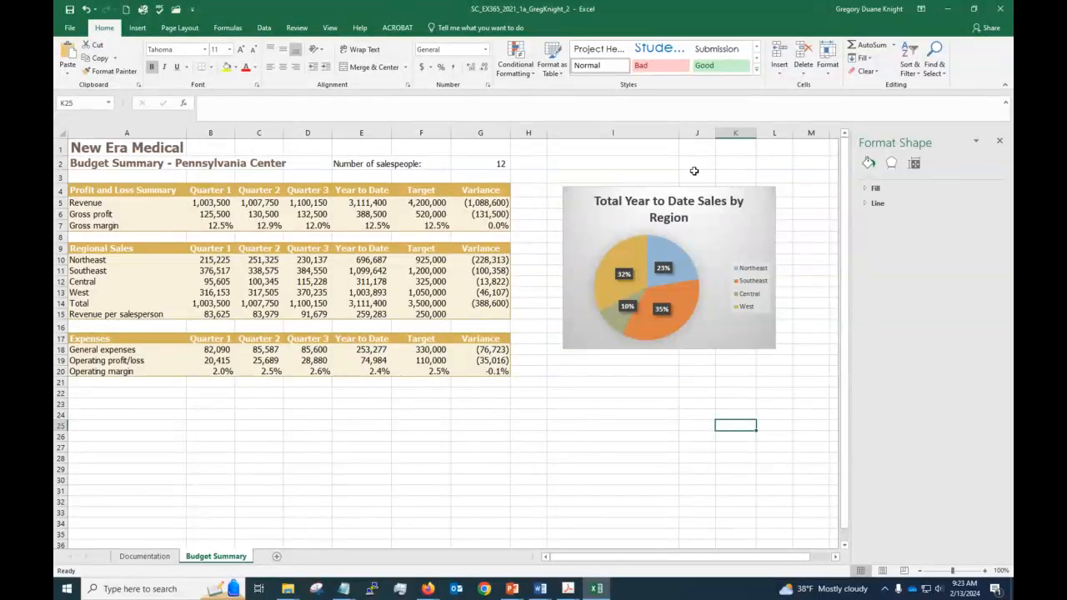
left_click(1000, 145)
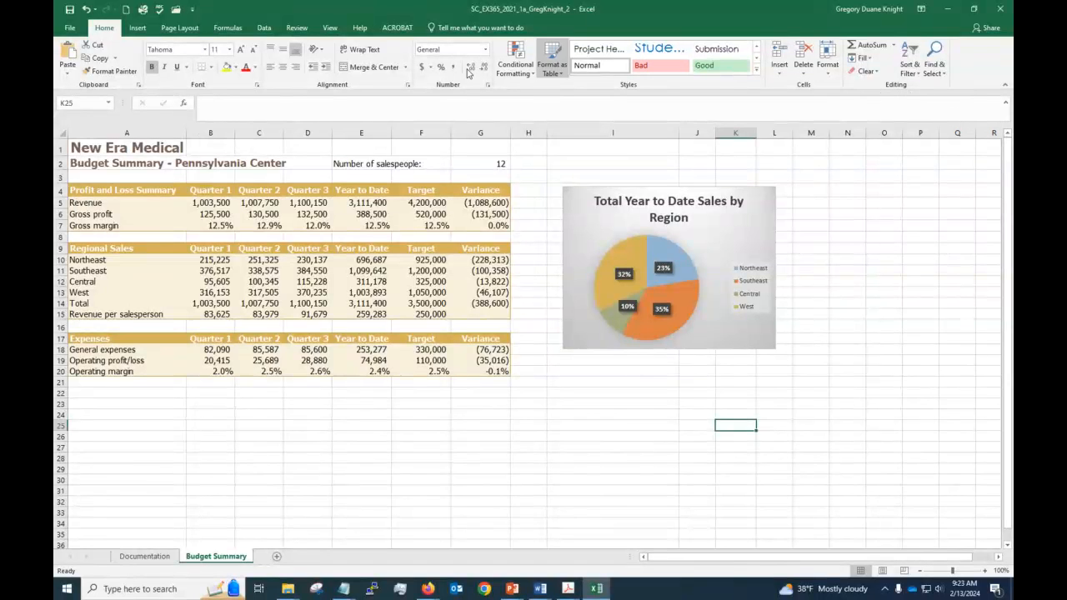
Find the gridlines command through the command search and hide the gridlines on the Budget Summary worksheet.
left_click(449, 27)
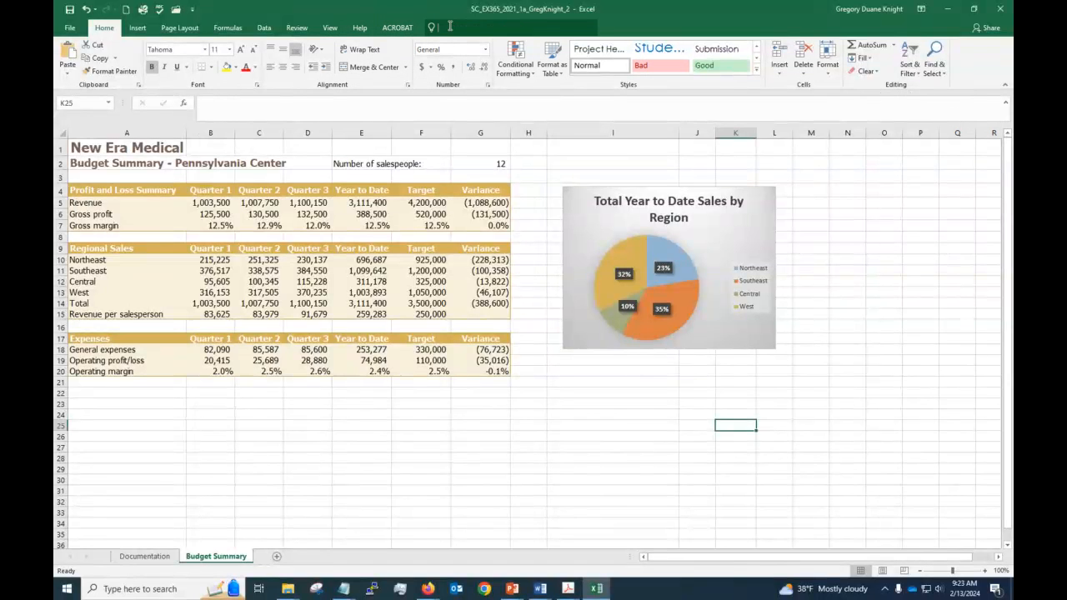
type("gridlines")
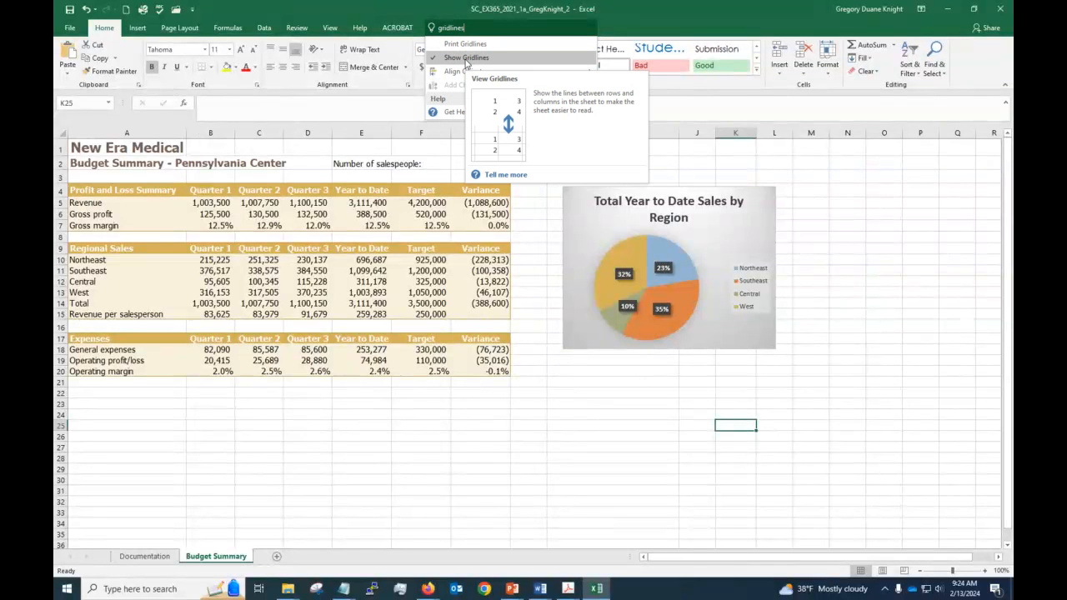
left_click(466, 58)
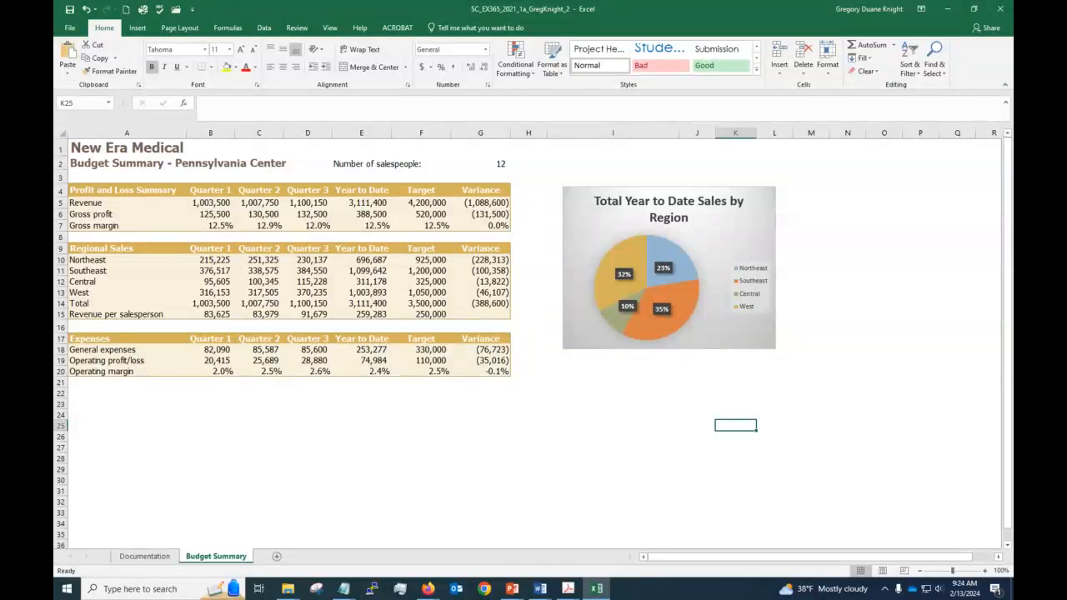
Switch to the Word instructions to review the final steps and Final Figure 1, and move the document window back off the workbook.
left_click_drag(1066, 131, 483, 123)
scroll(512, 257, "up", 2)
scroll(420, 250, "up", 3)
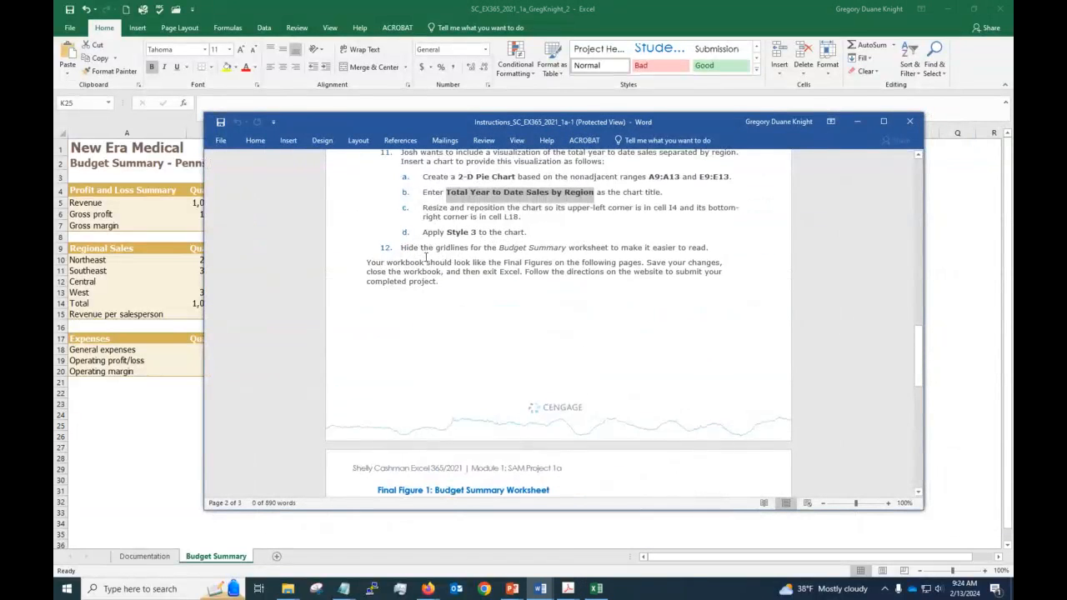
scroll(420, 250, "down", 6)
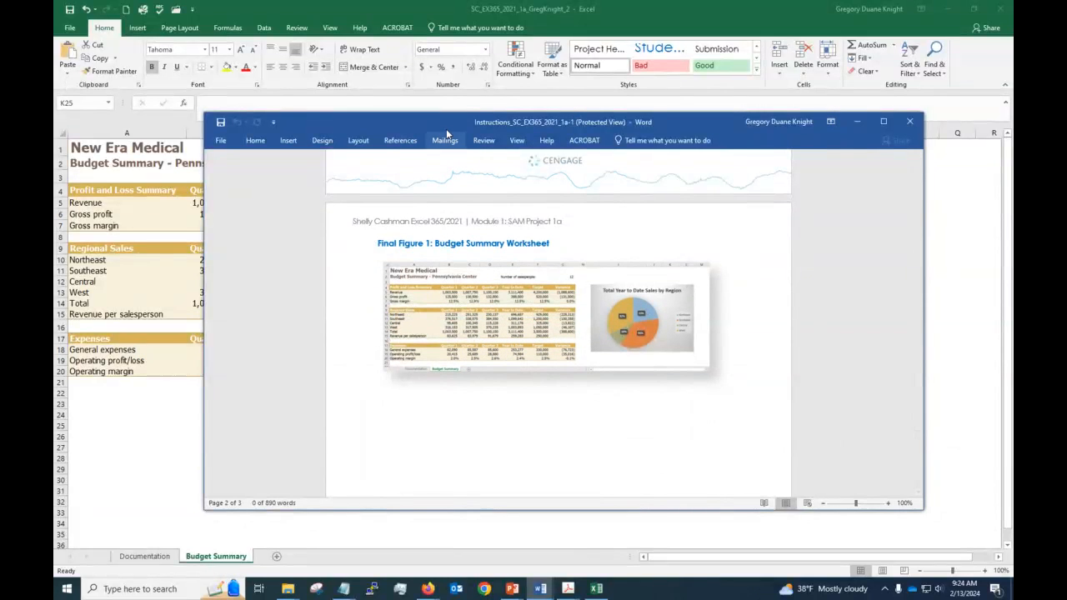
left_click_drag(443, 122, 1013, 130)
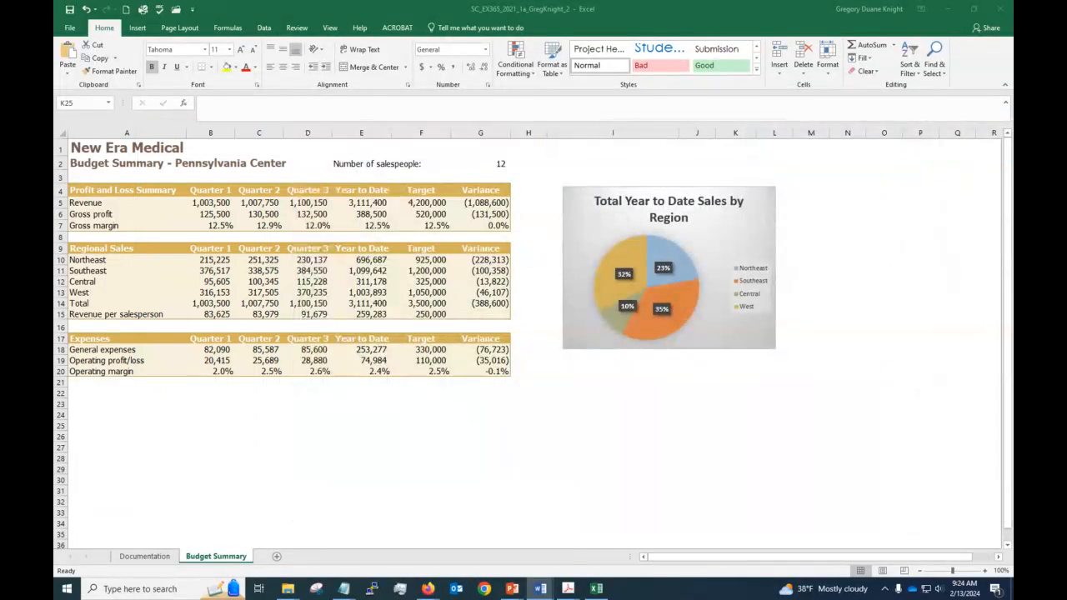
Save and close the workbook, and minimize the Downloads folder window.
left_click(72, 12)
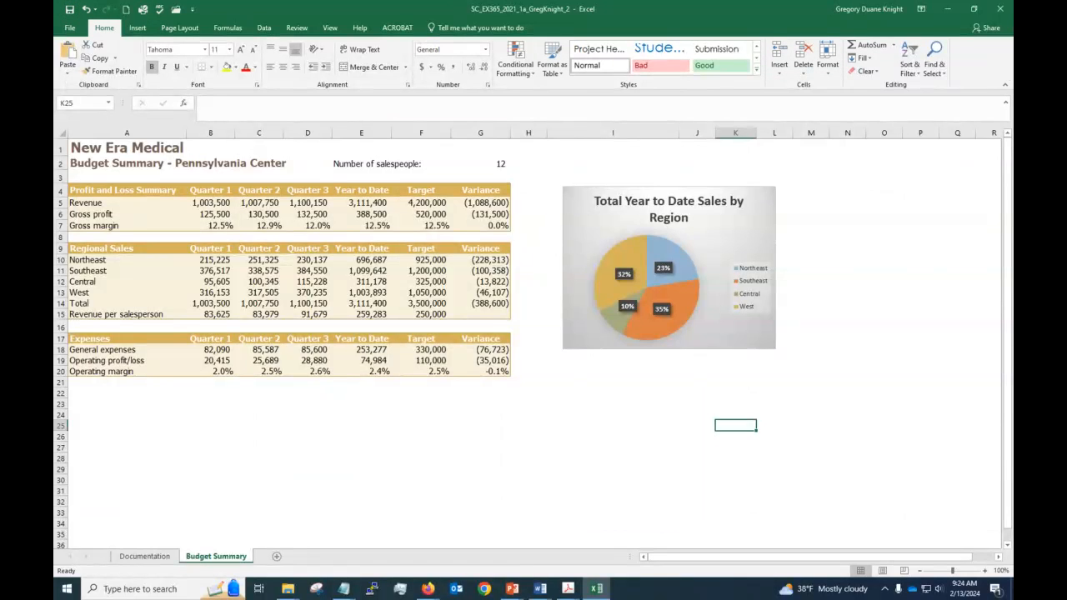
left_click(1004, 12)
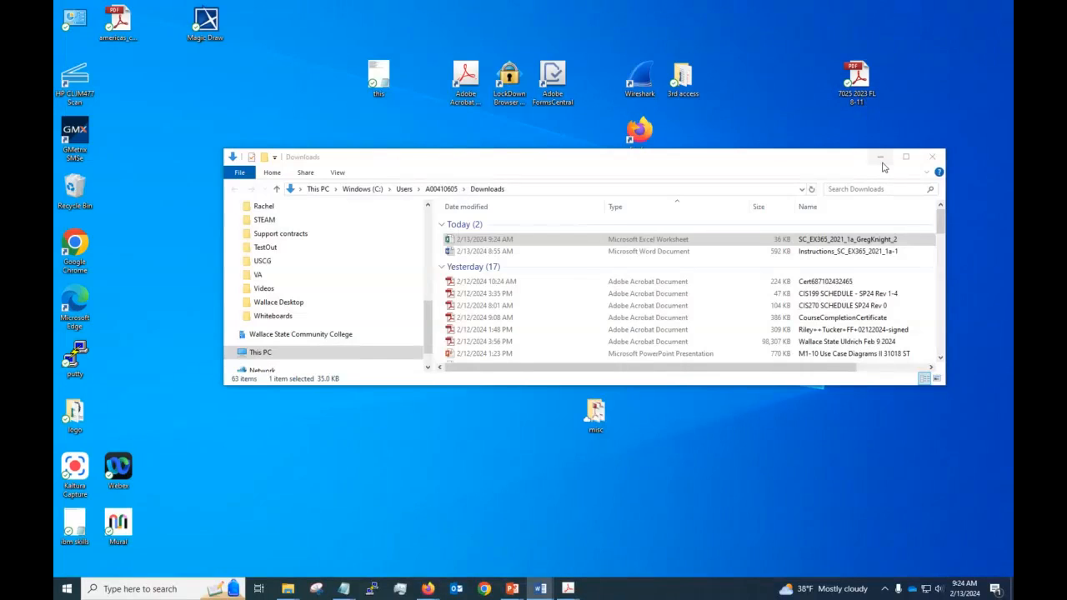
left_click(880, 157)
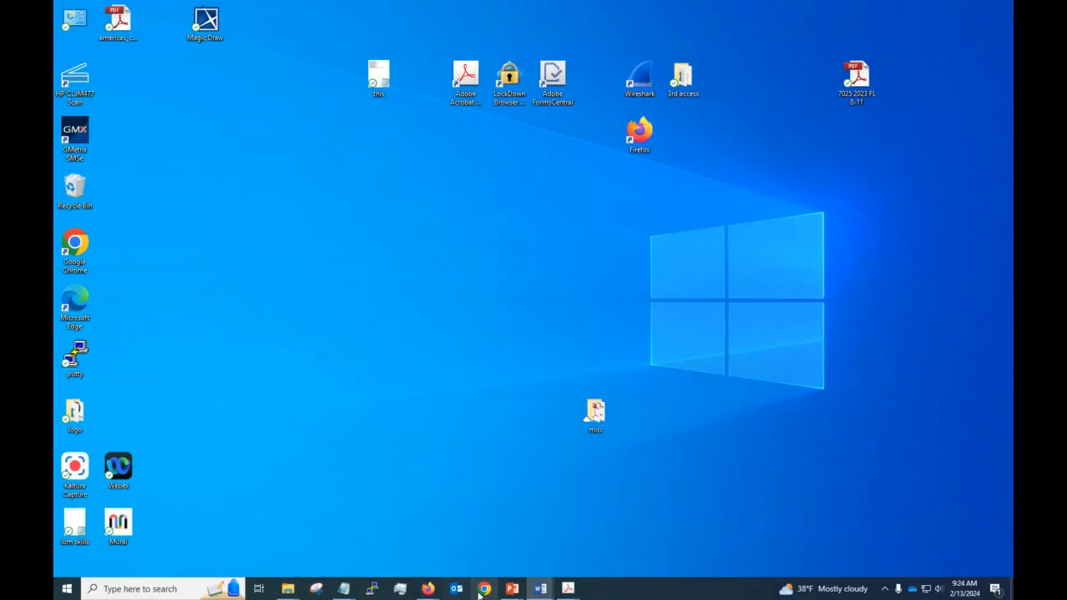
Switch to the MindTap project page in Firefox, upload the completed workbook from the Downloads folder and submit it for grading.
mouse_move(441, 590)
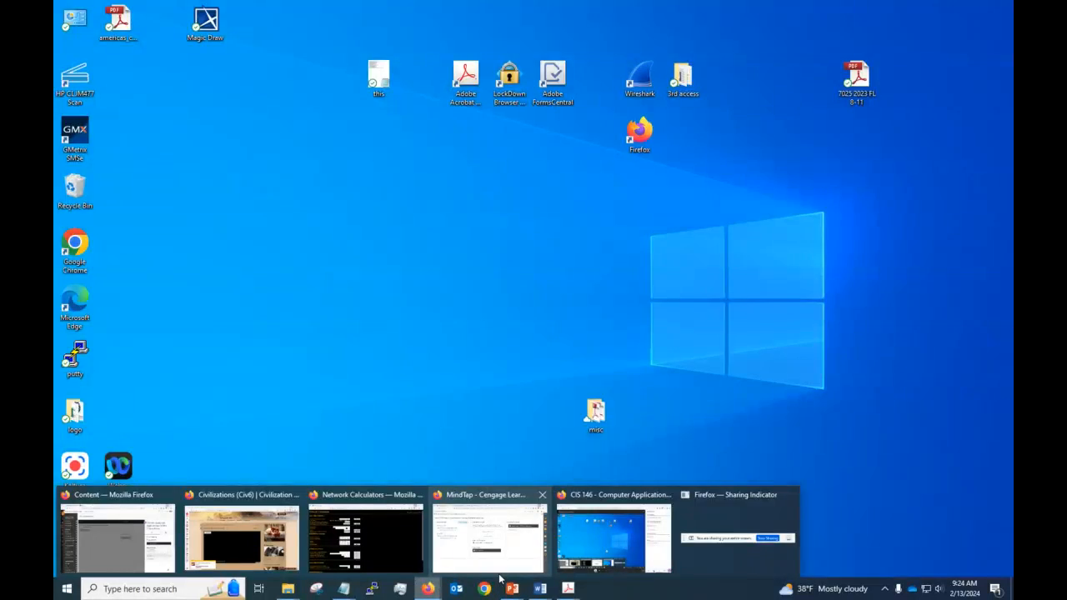
left_click(485, 555)
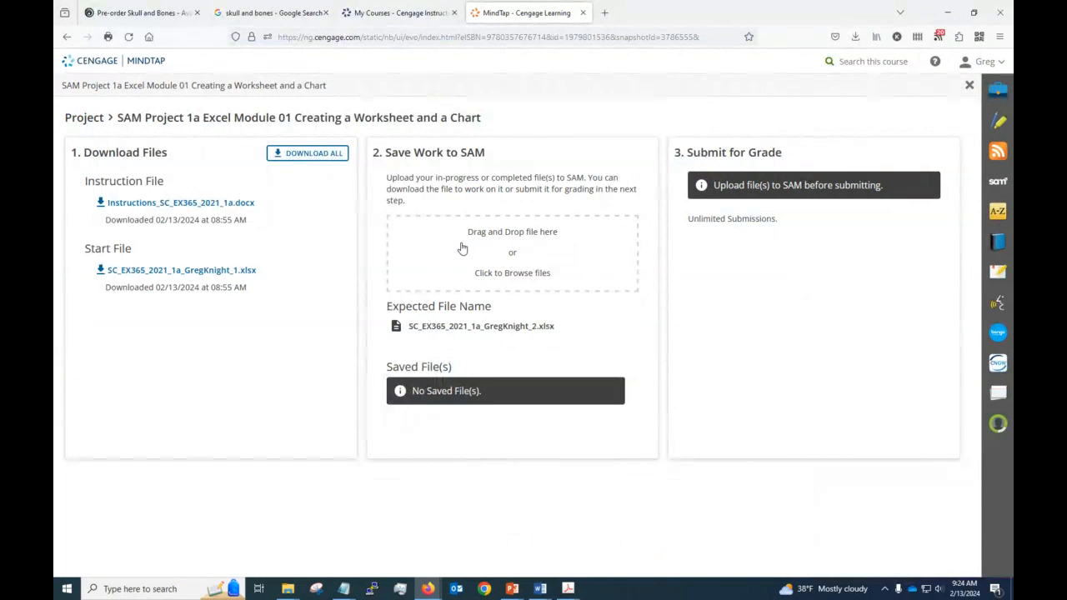
left_click(511, 243)
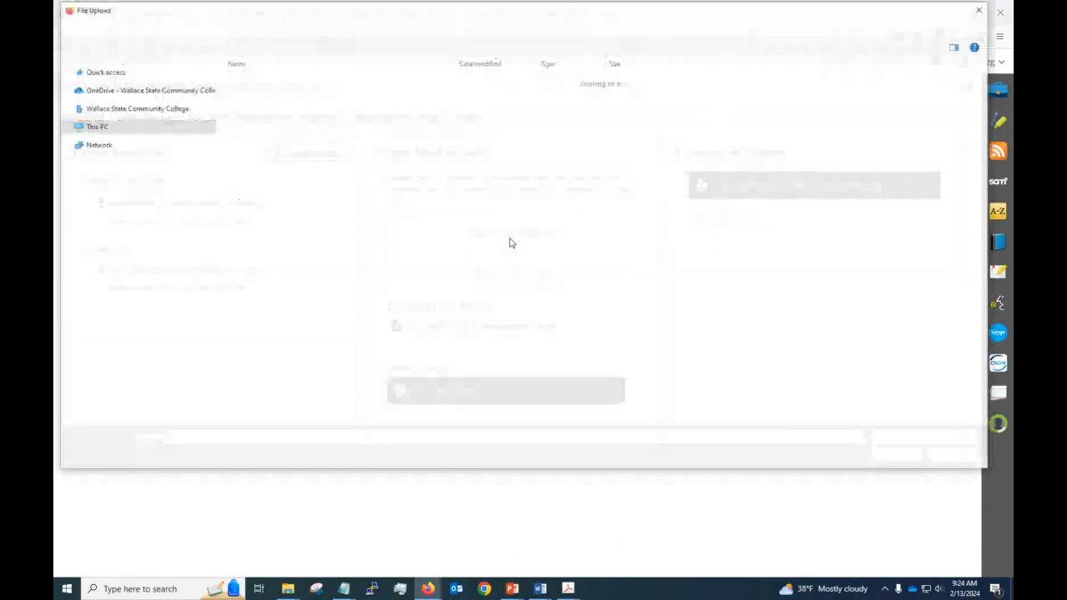
scroll(192, 179, "up", 3)
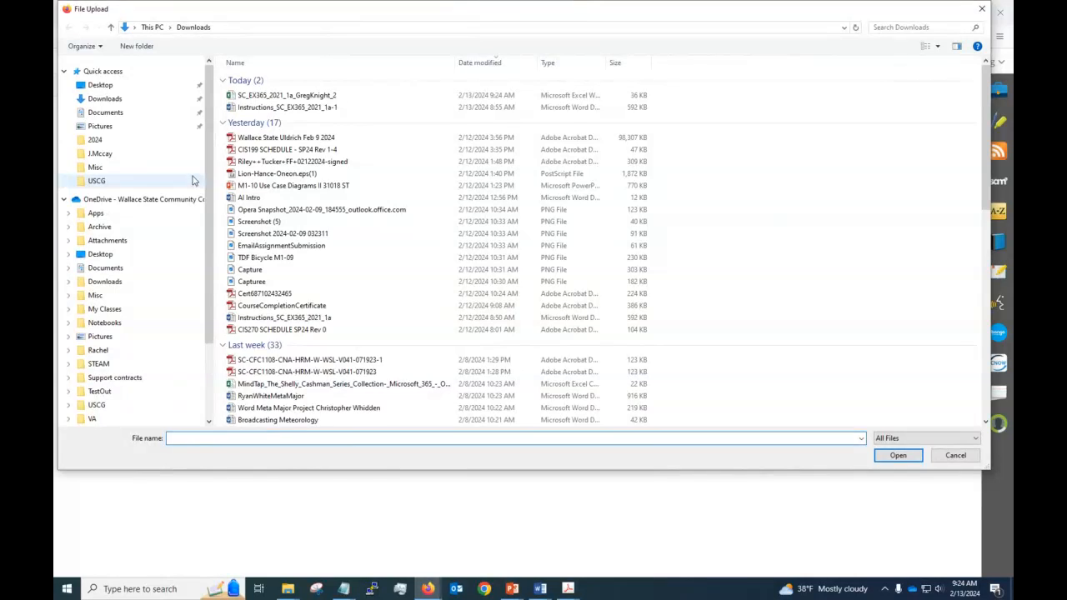
left_click(123, 120)
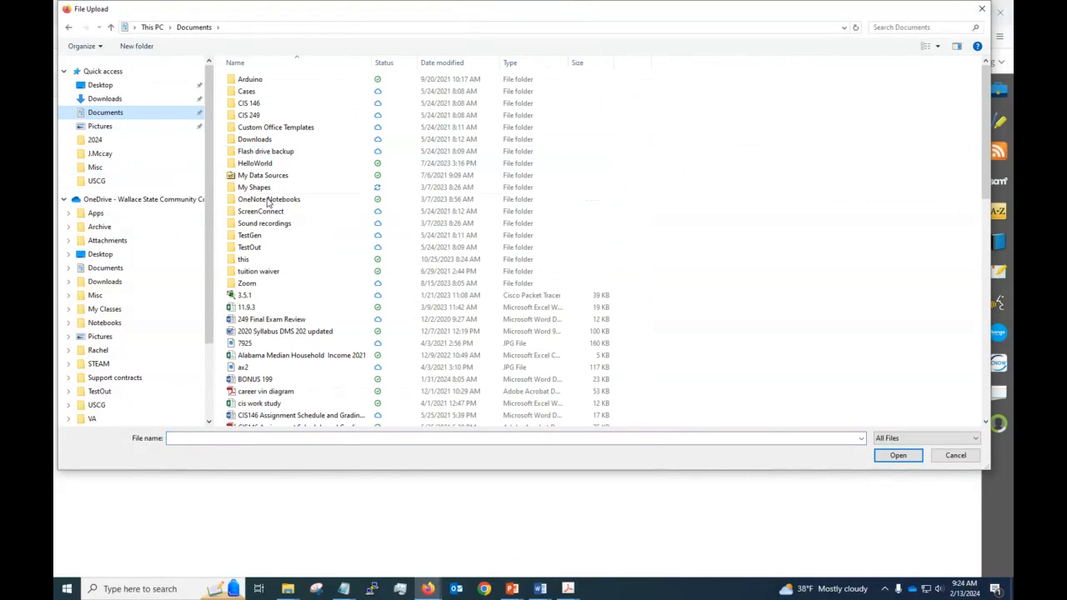
scroll(289, 227, "down", 9)
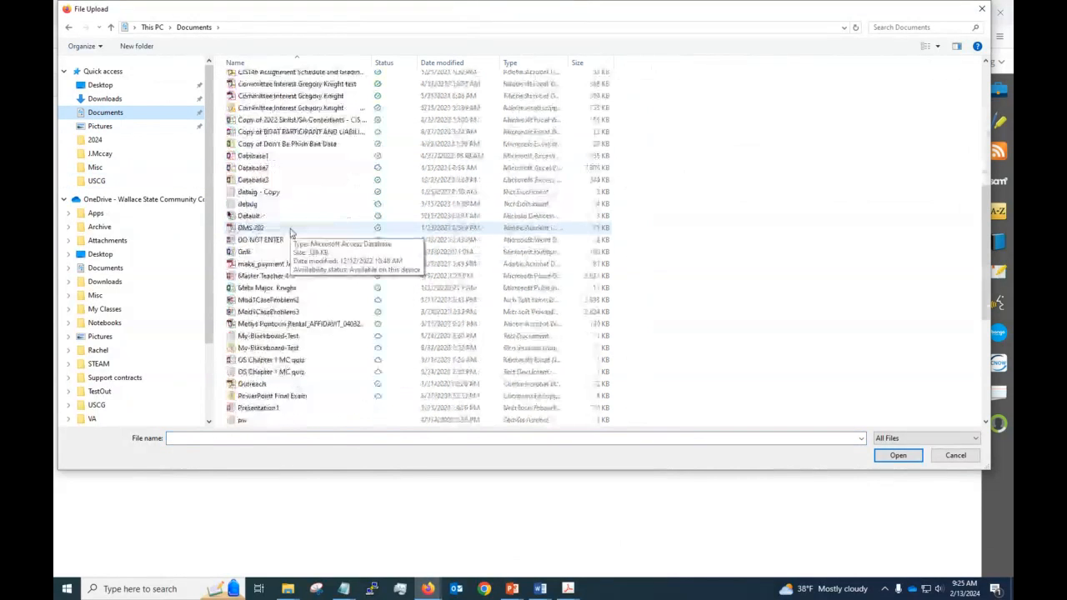
left_click(112, 98)
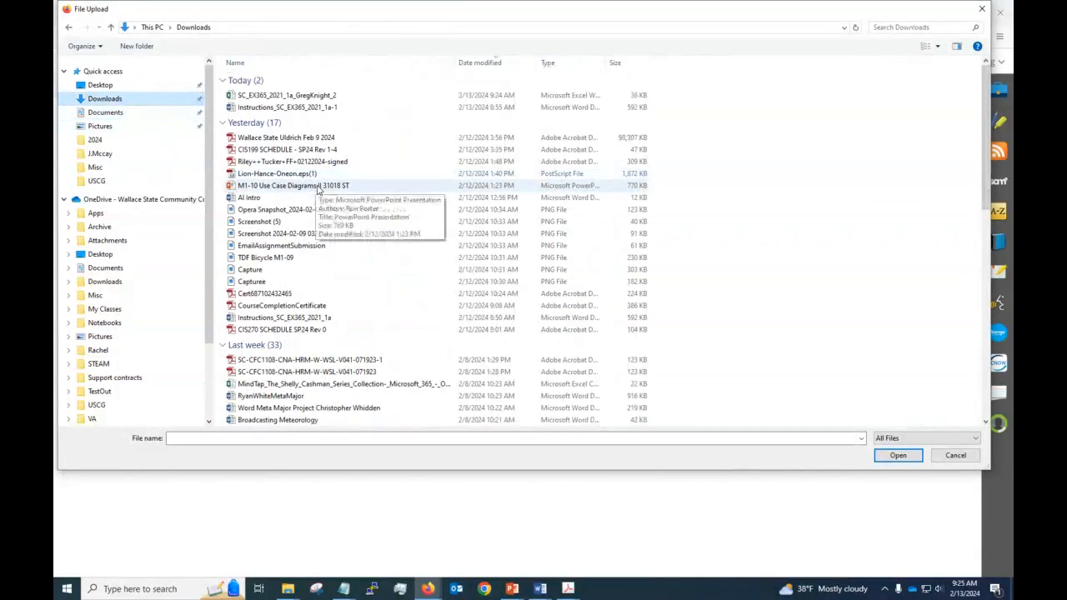
left_click(304, 97)
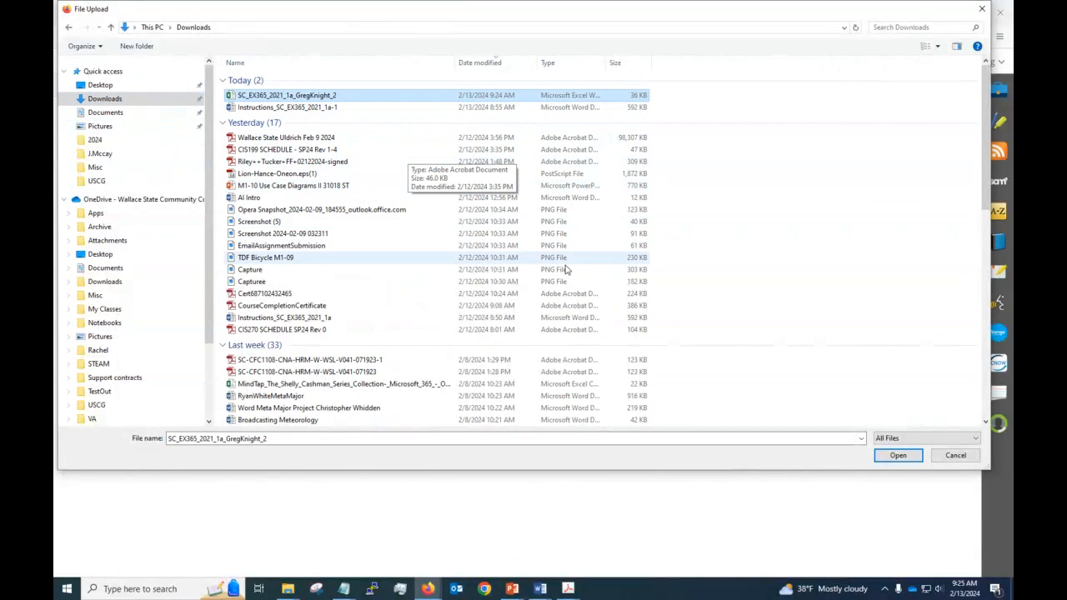
left_click(896, 456)
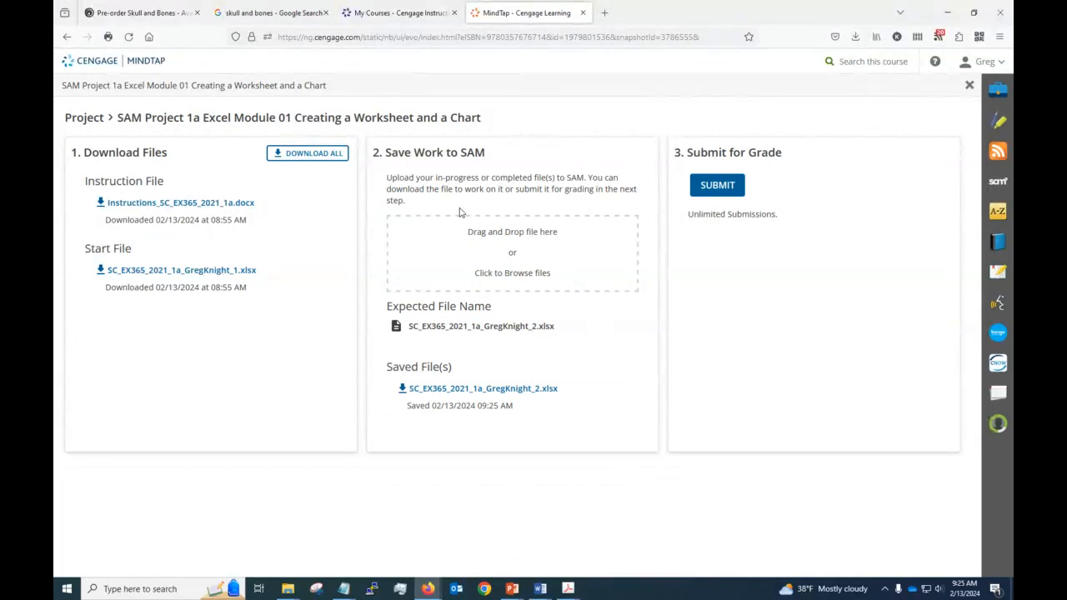
left_click(714, 187)
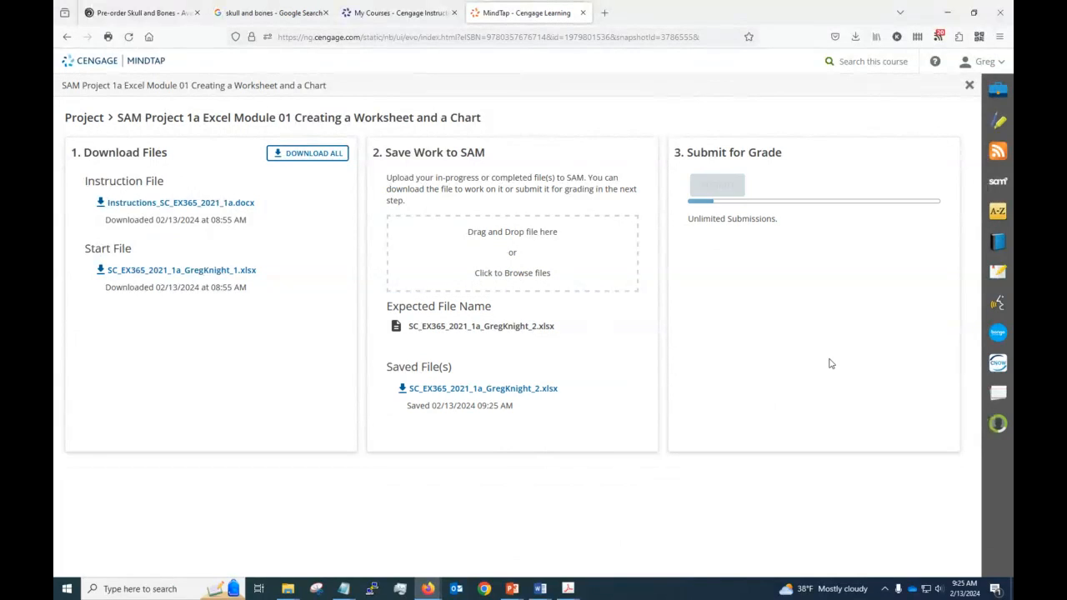